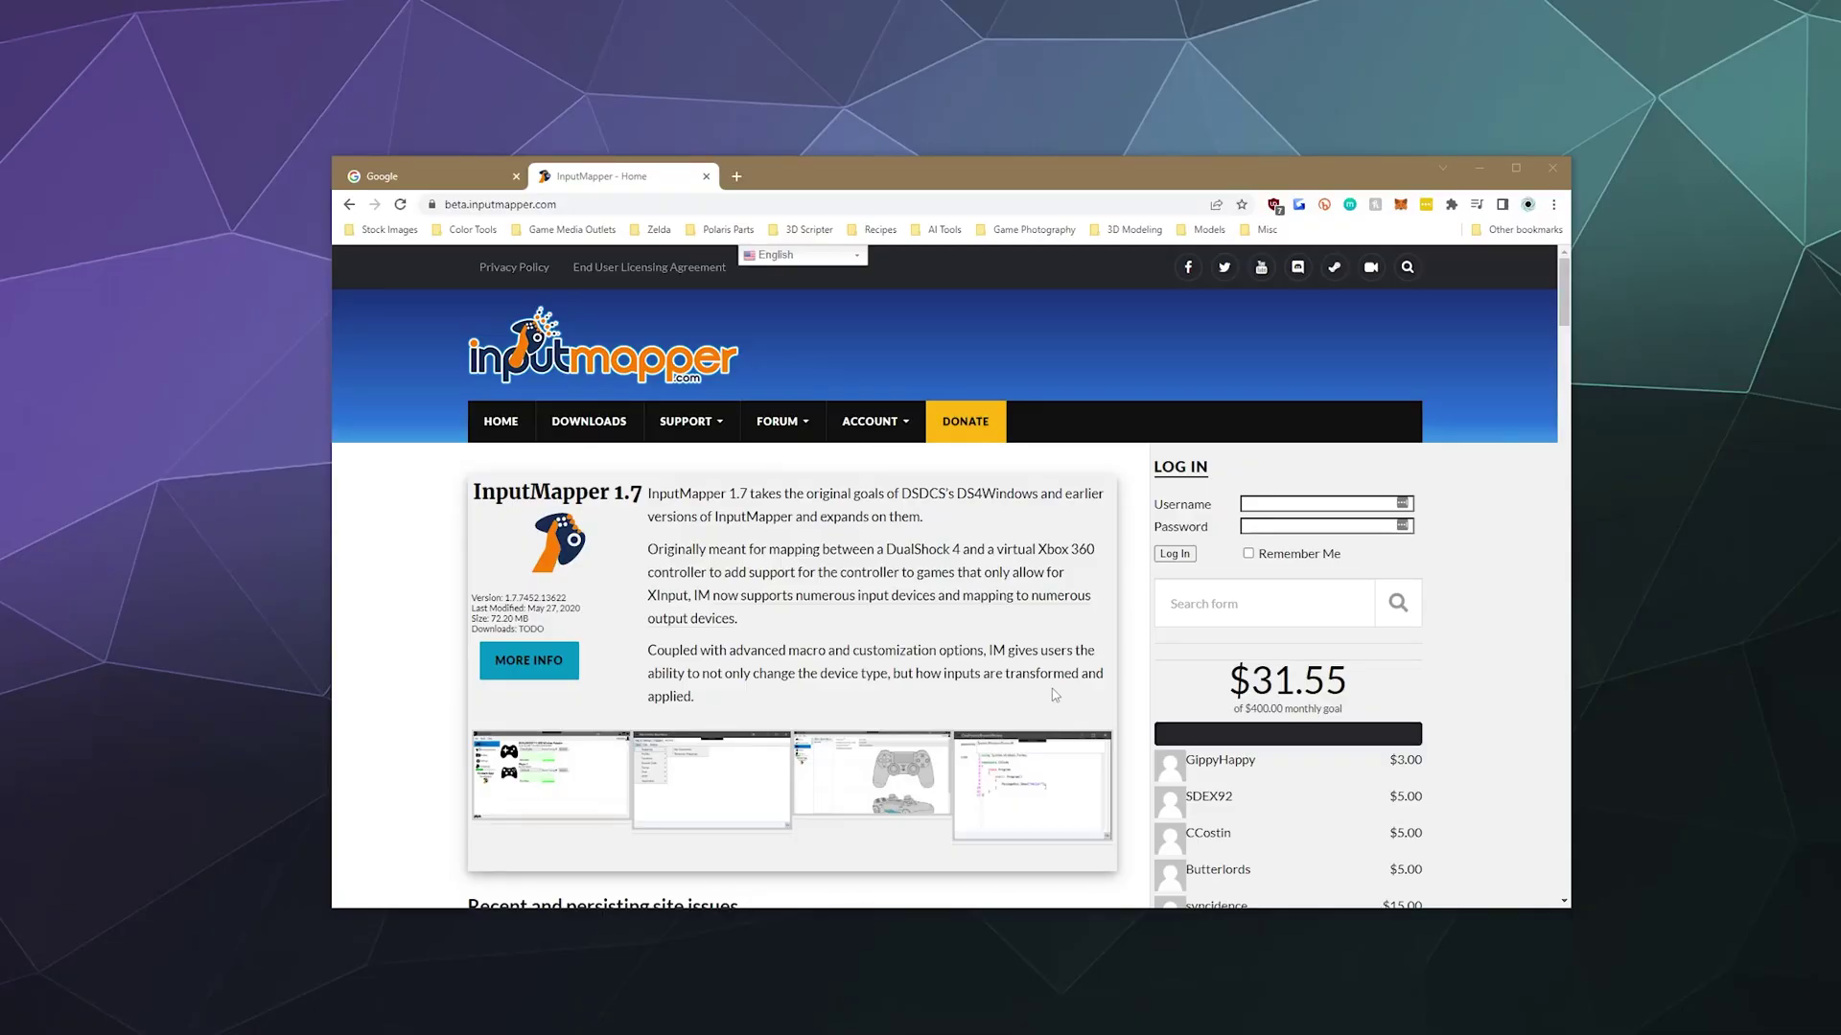
Step: Look over the InputMapper home page, briefly highlighting its May 27, 2020 release date
left_click(1142, 671)
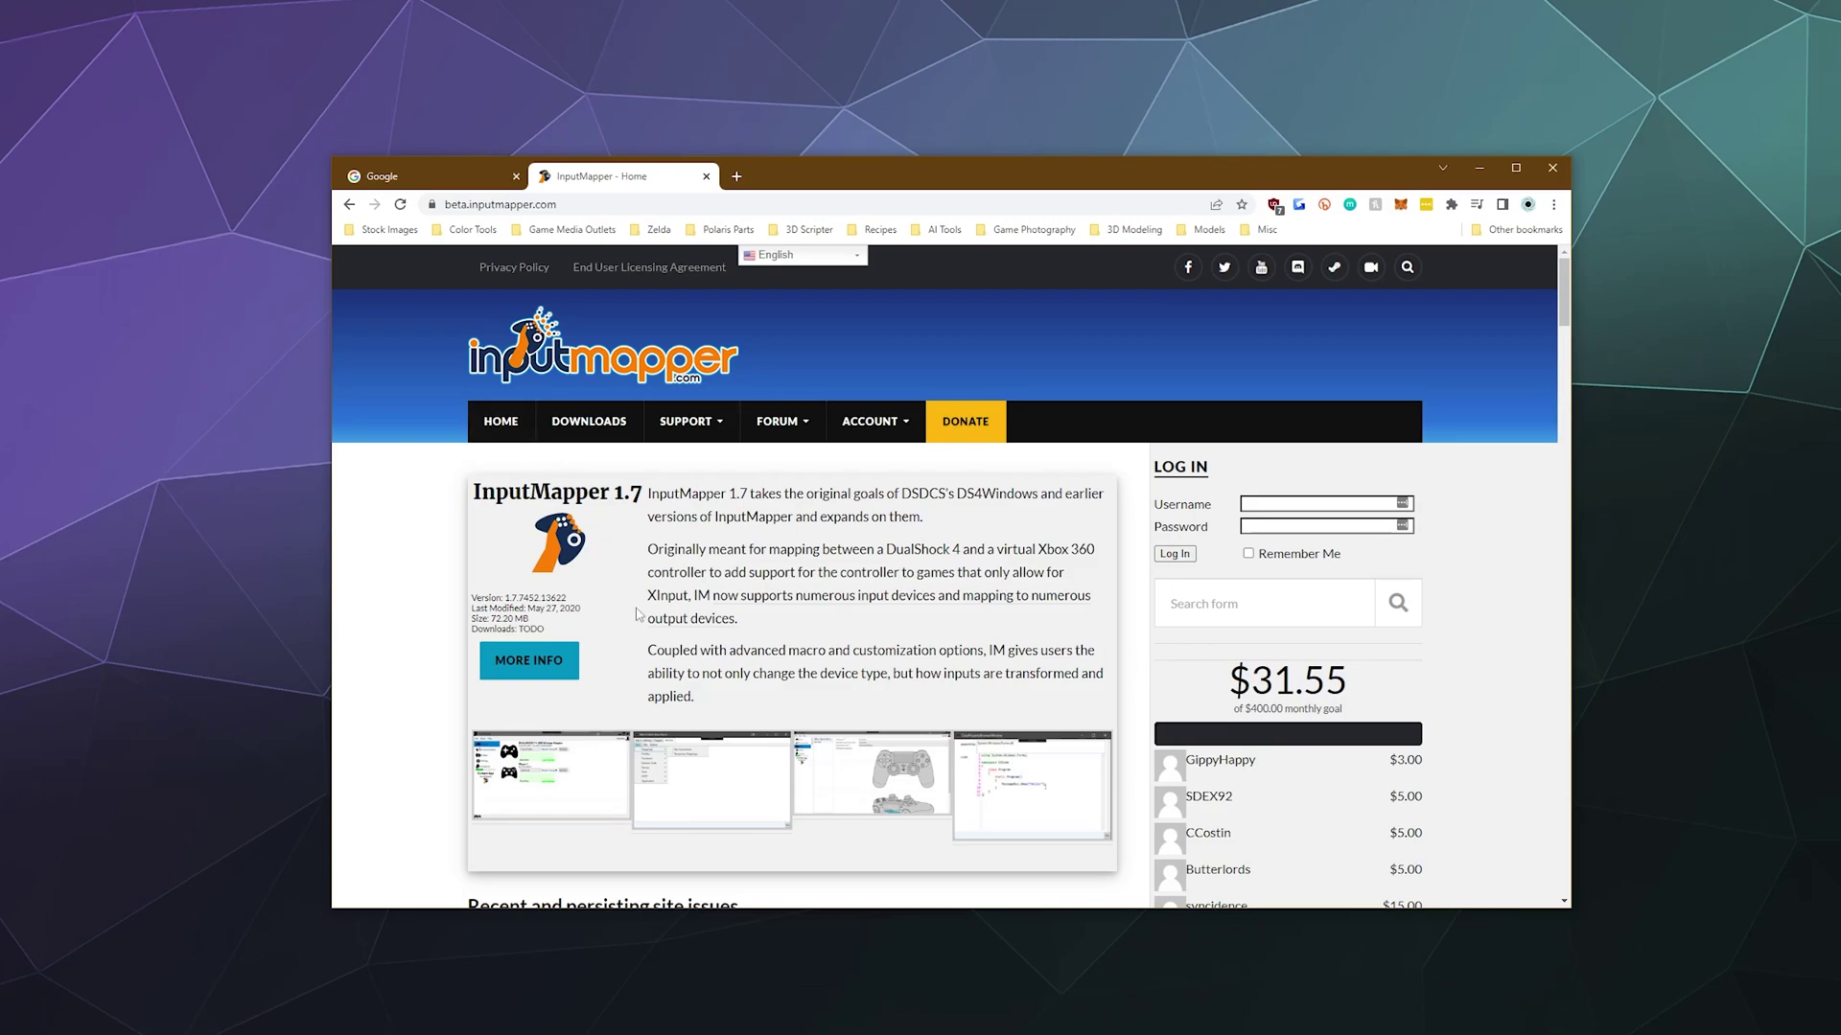
left_click_drag(526, 609, 593, 611)
left_click(589, 611)
scroll(621, 676, "down", 3)
scroll(621, 676, "up", 3)
Step: Search Google for 'inputmapper' from the Google tab
left_click(482, 186)
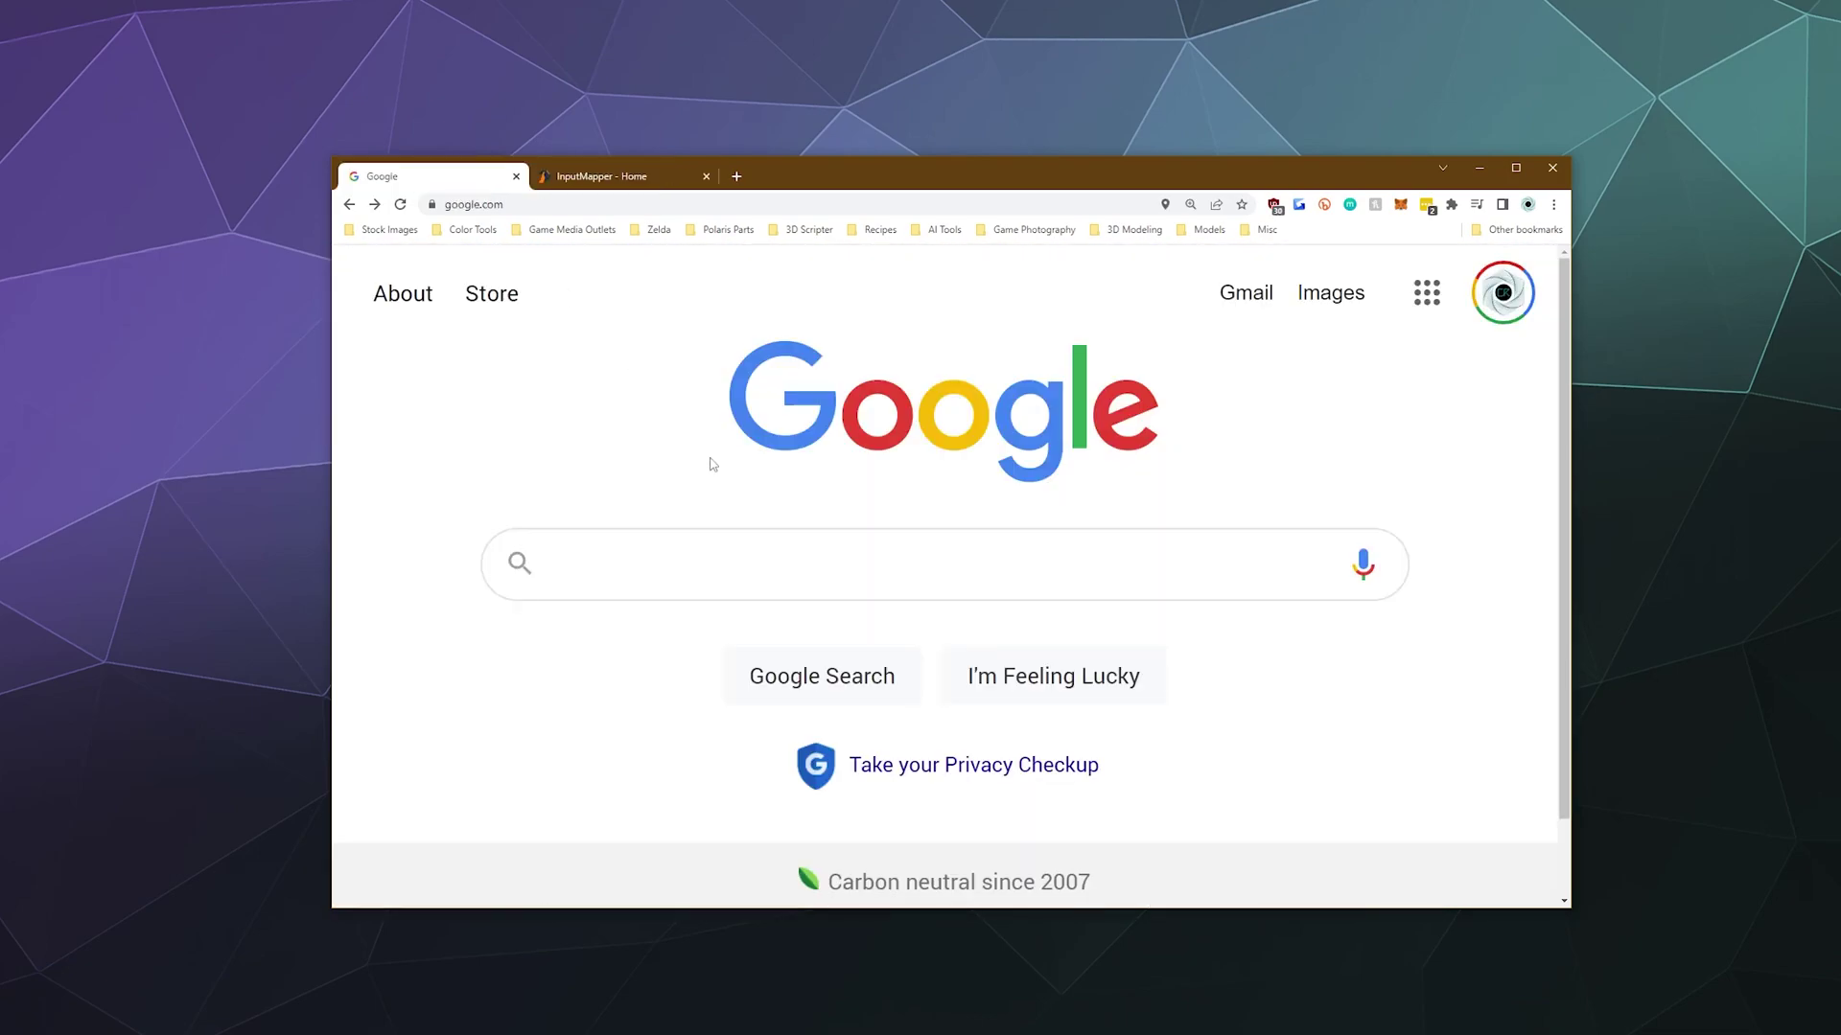
left_click(727, 560)
type("inputmapper")
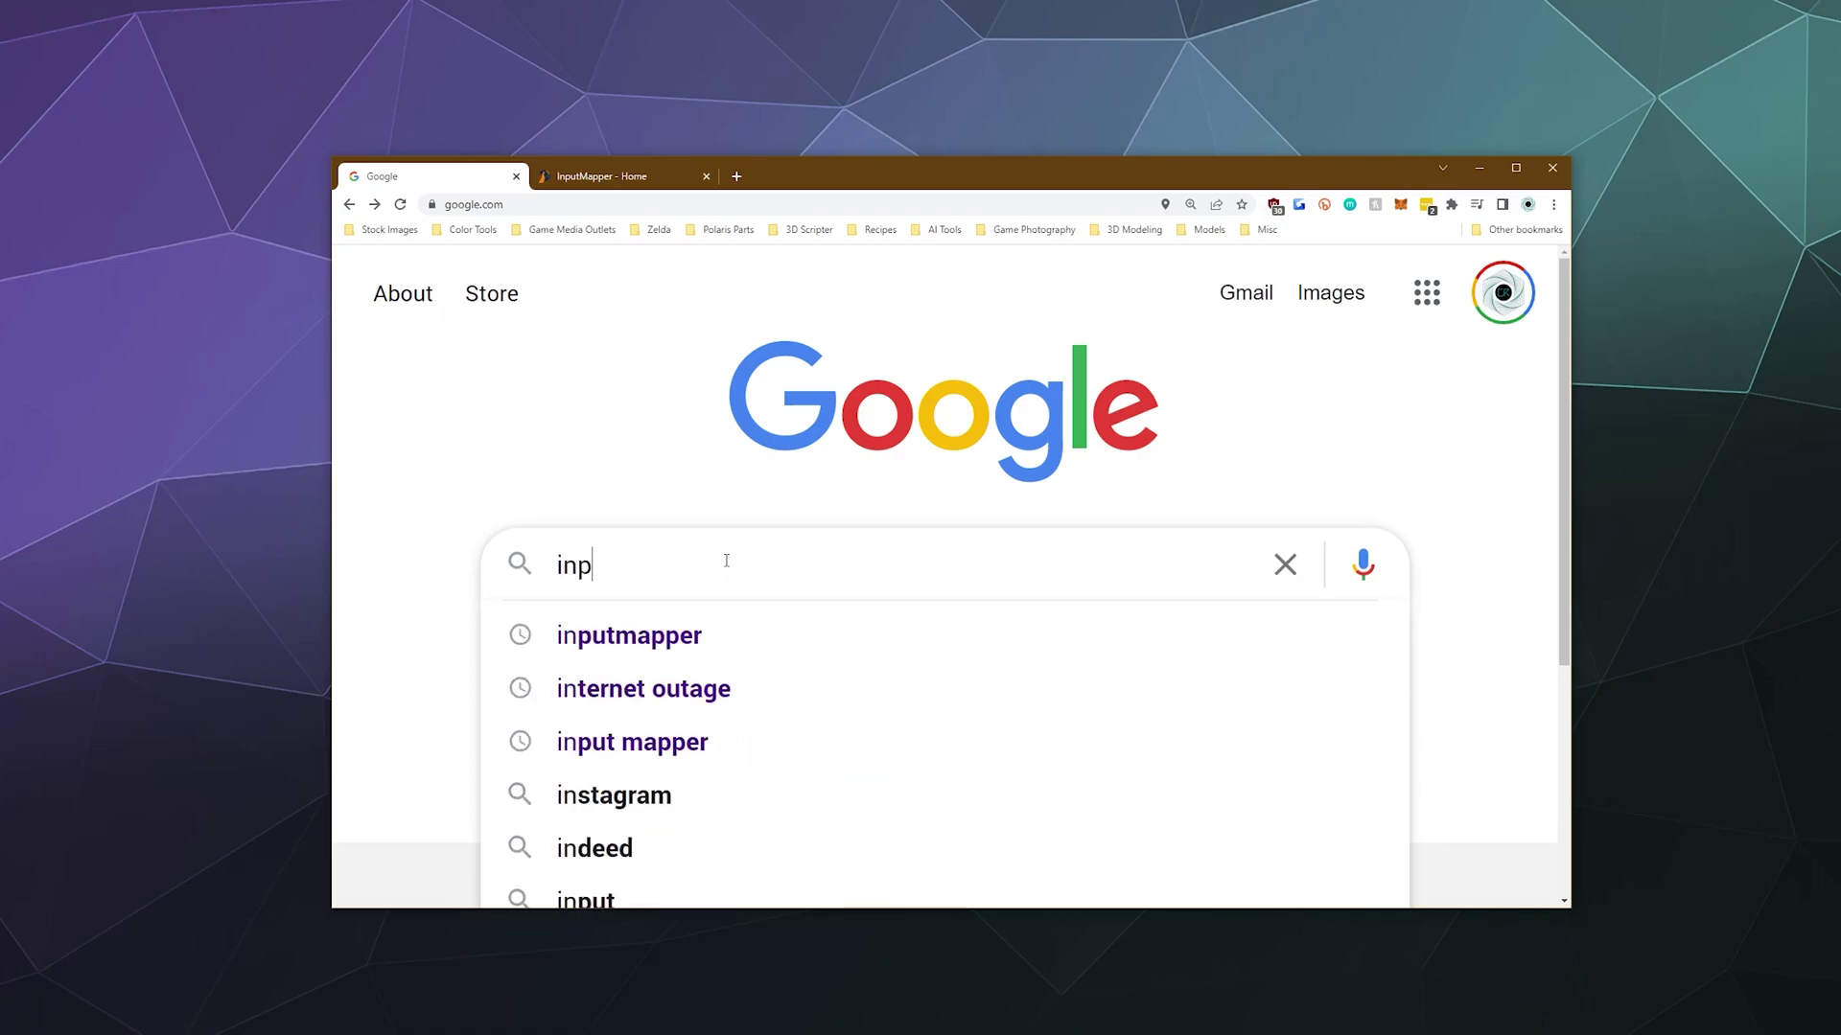
key("Return")
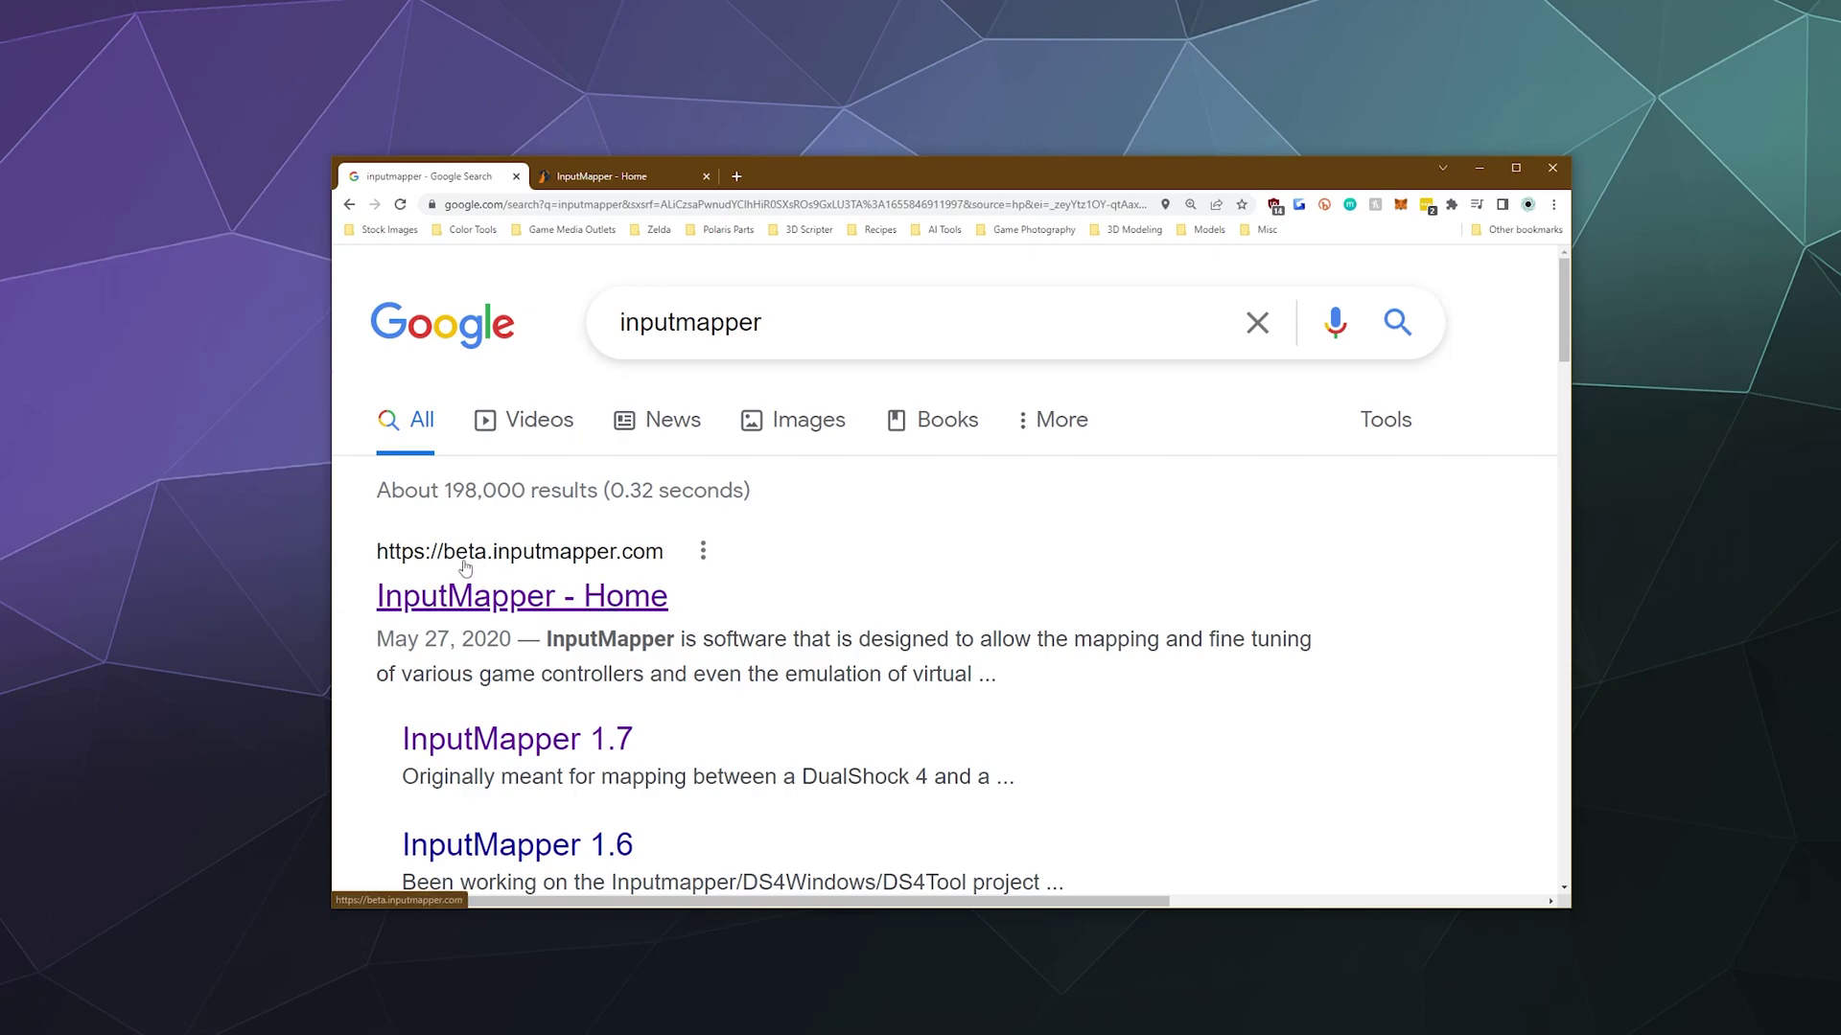
Step: Open the InputMapper website result and browse down to its product list
left_click(605, 182)
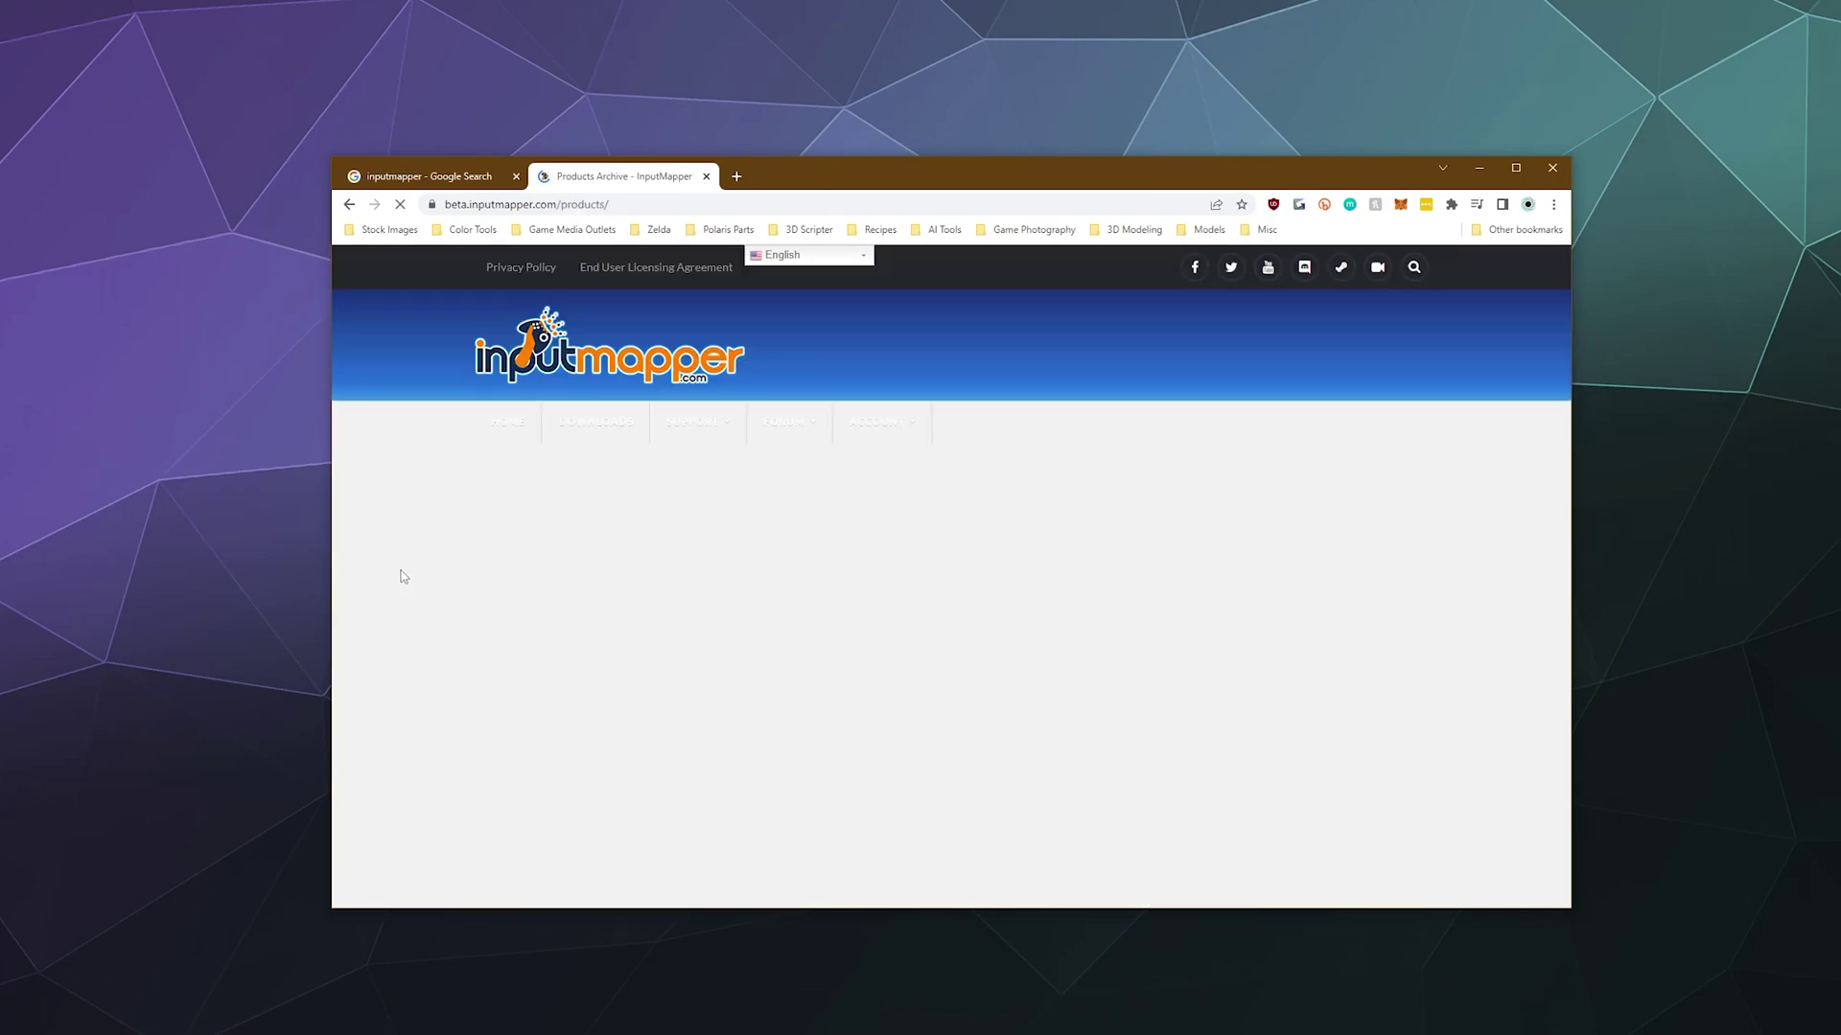
scroll(403, 576, "down", 3)
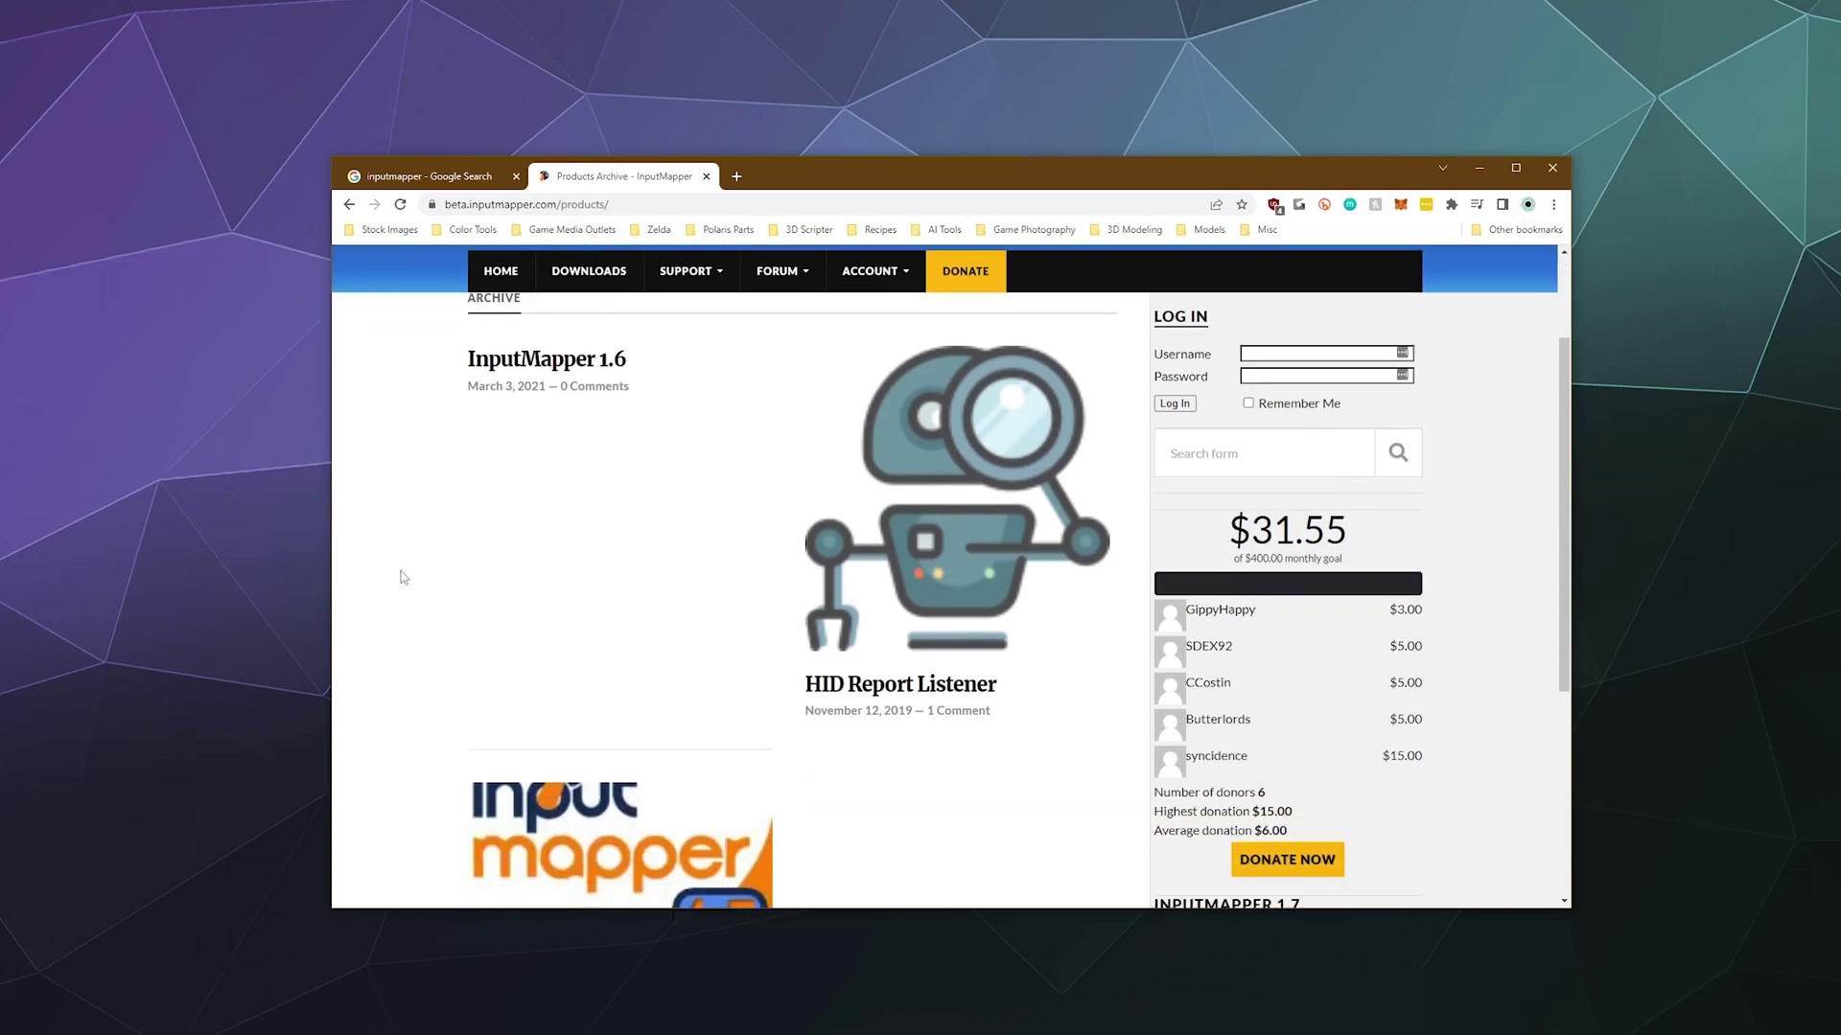
scroll(464, 604, "up", 3)
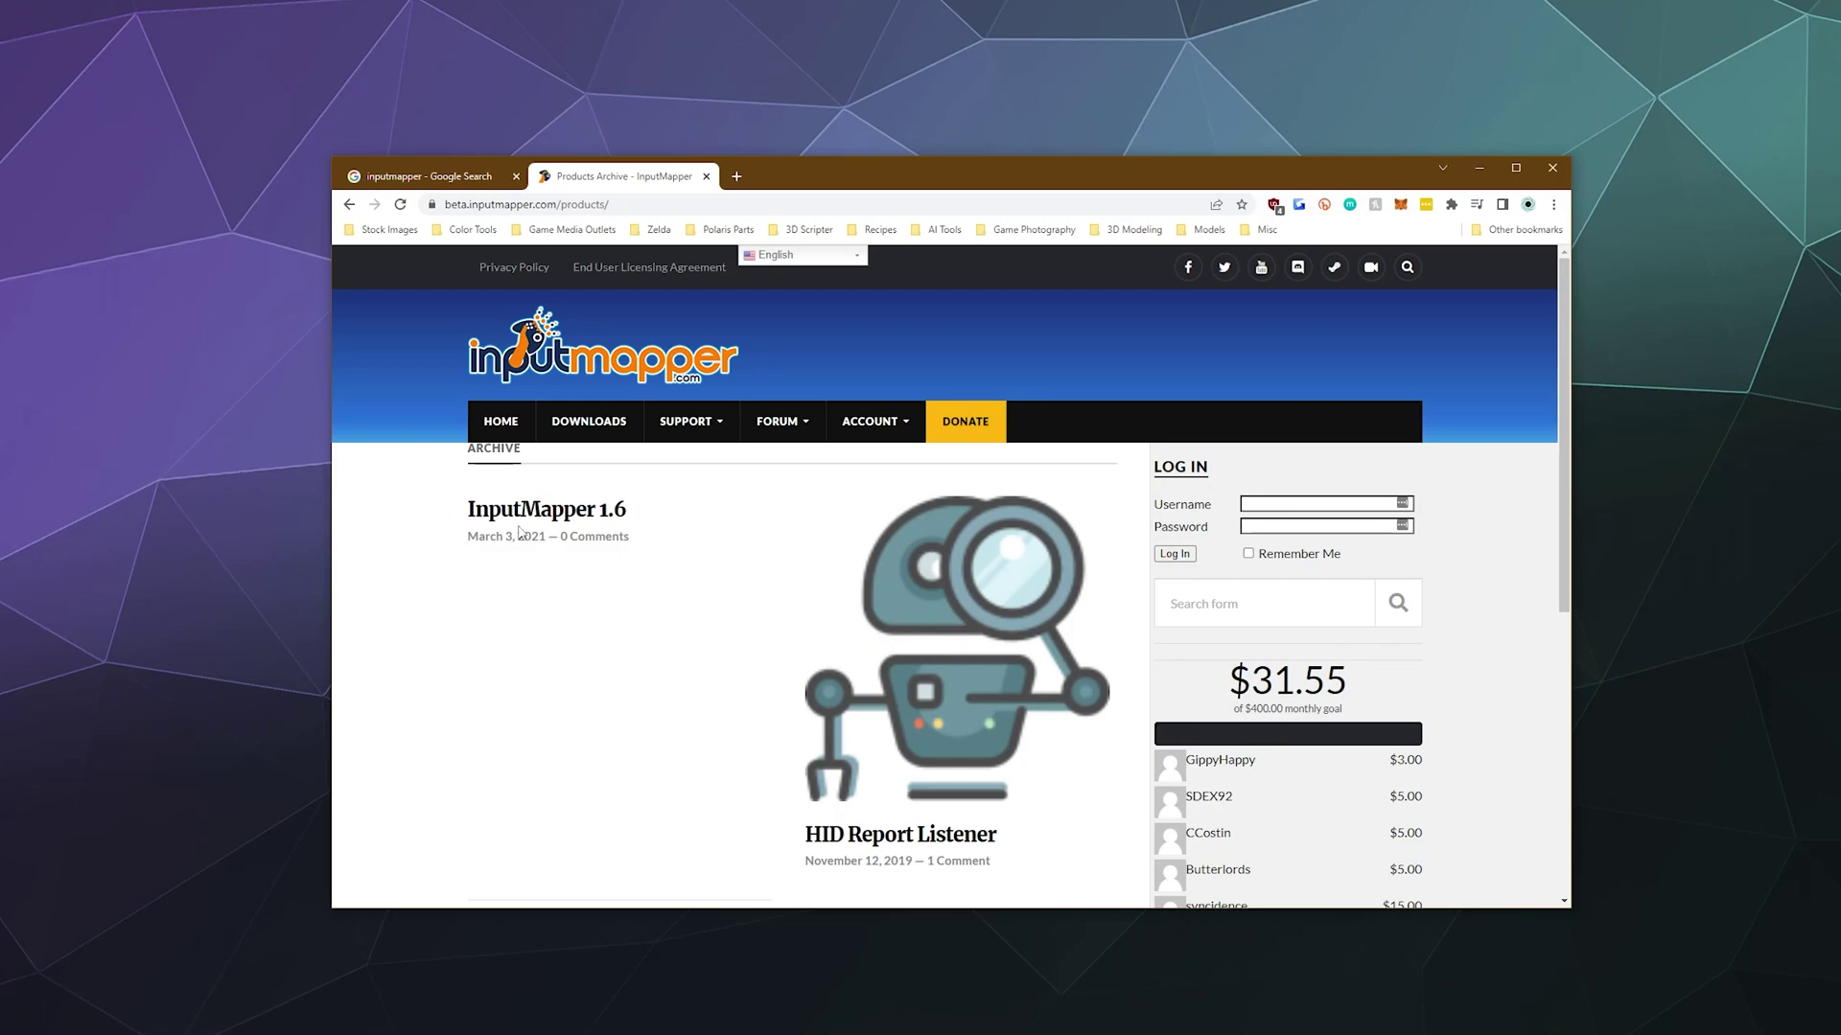
scroll(534, 633, "down", 5)
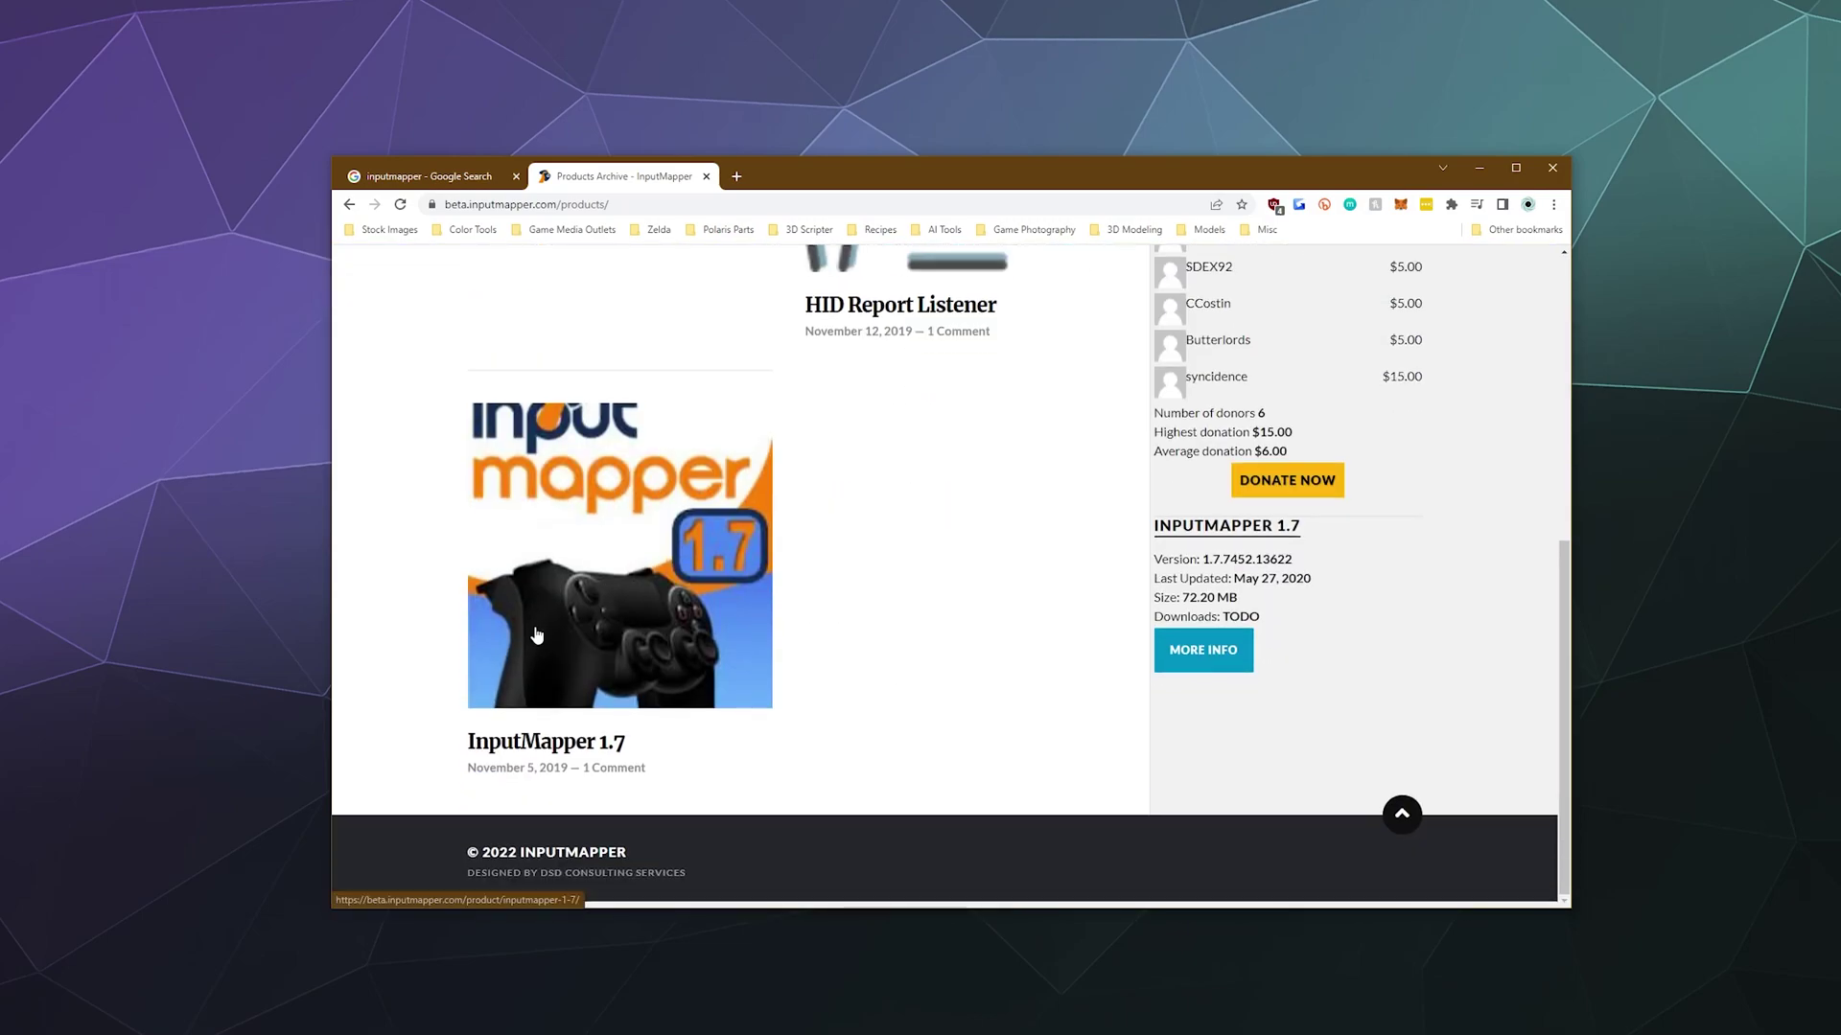
scroll(536, 636, "up", 5)
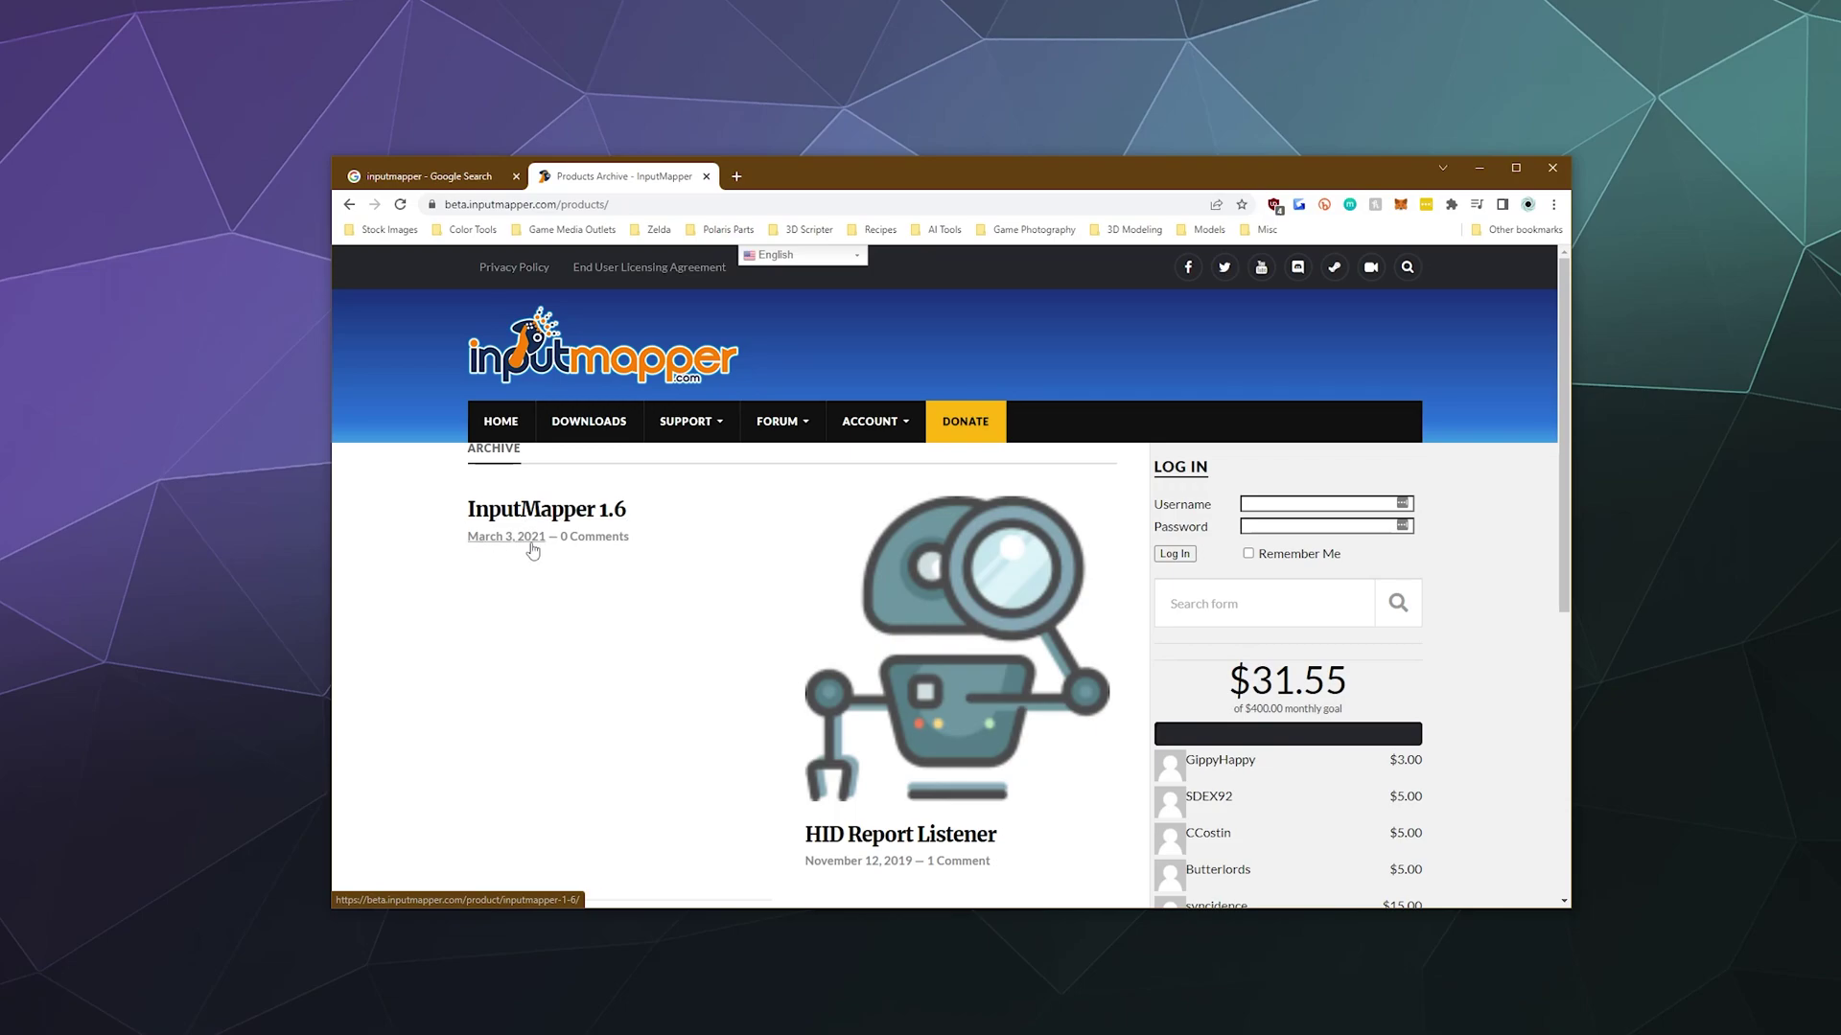
scroll(533, 550, "down", 5)
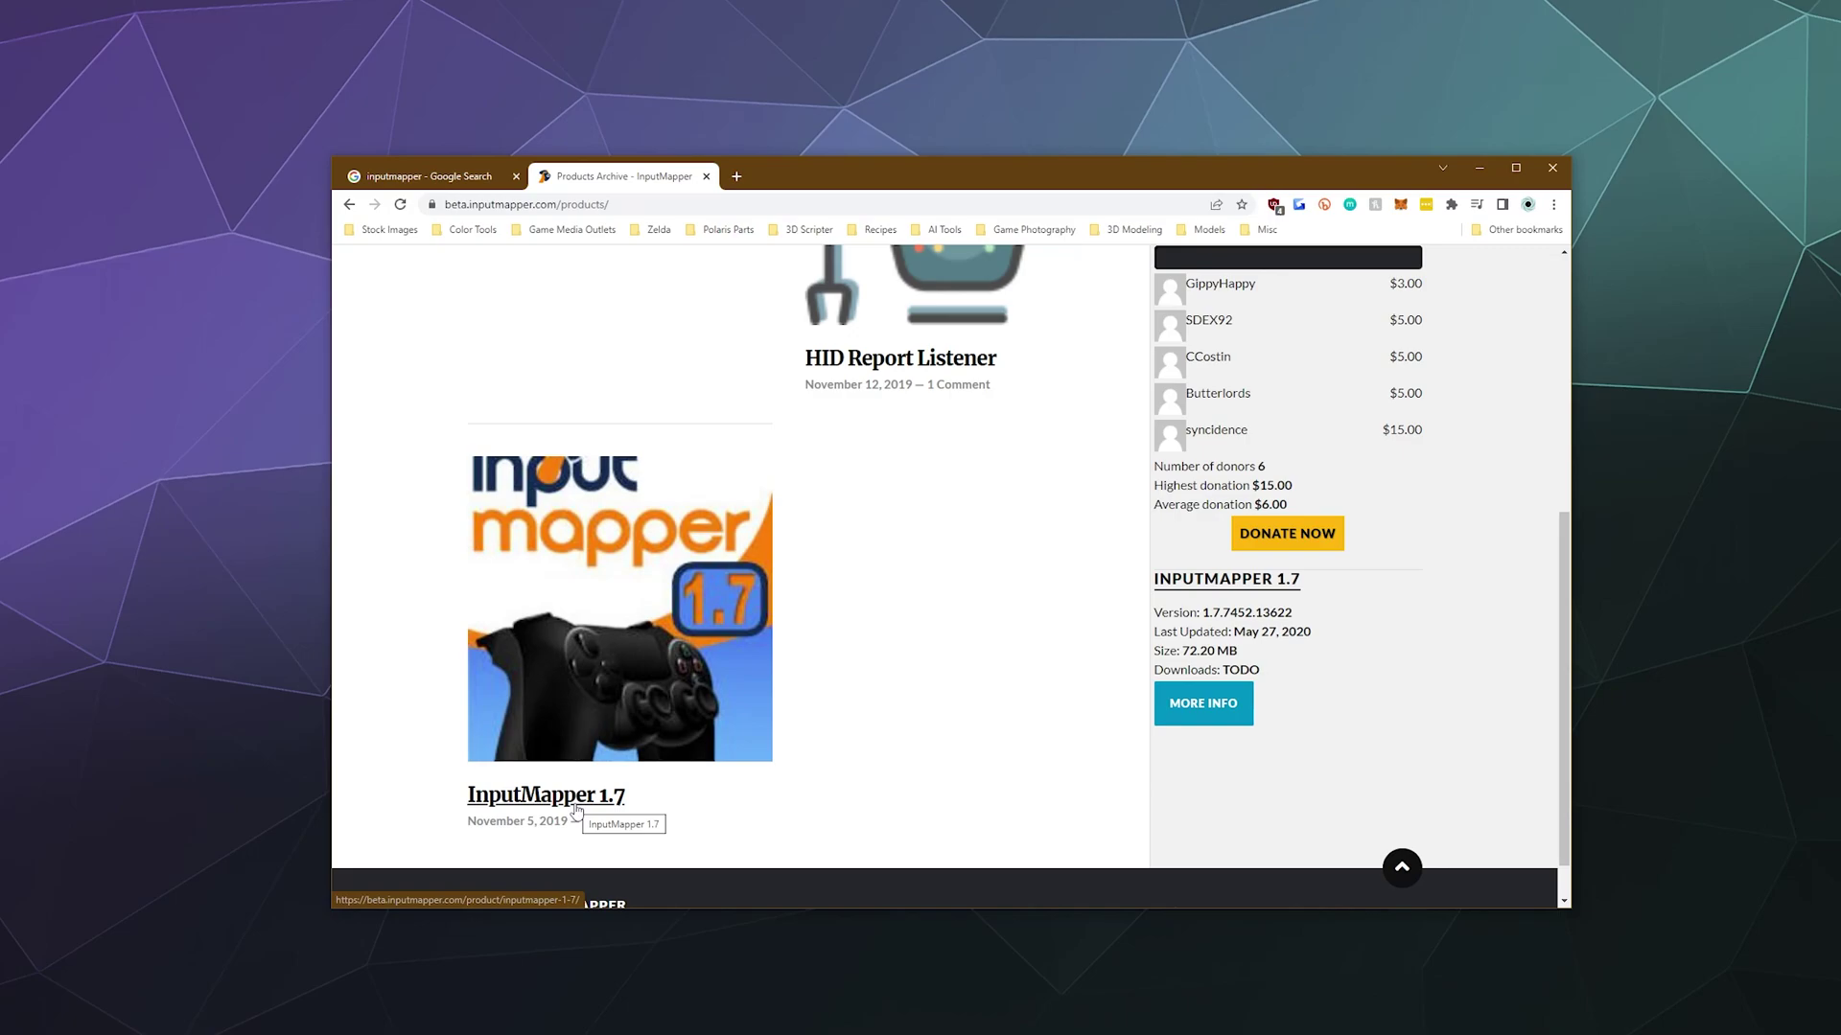
scroll(590, 793, "up", 4)
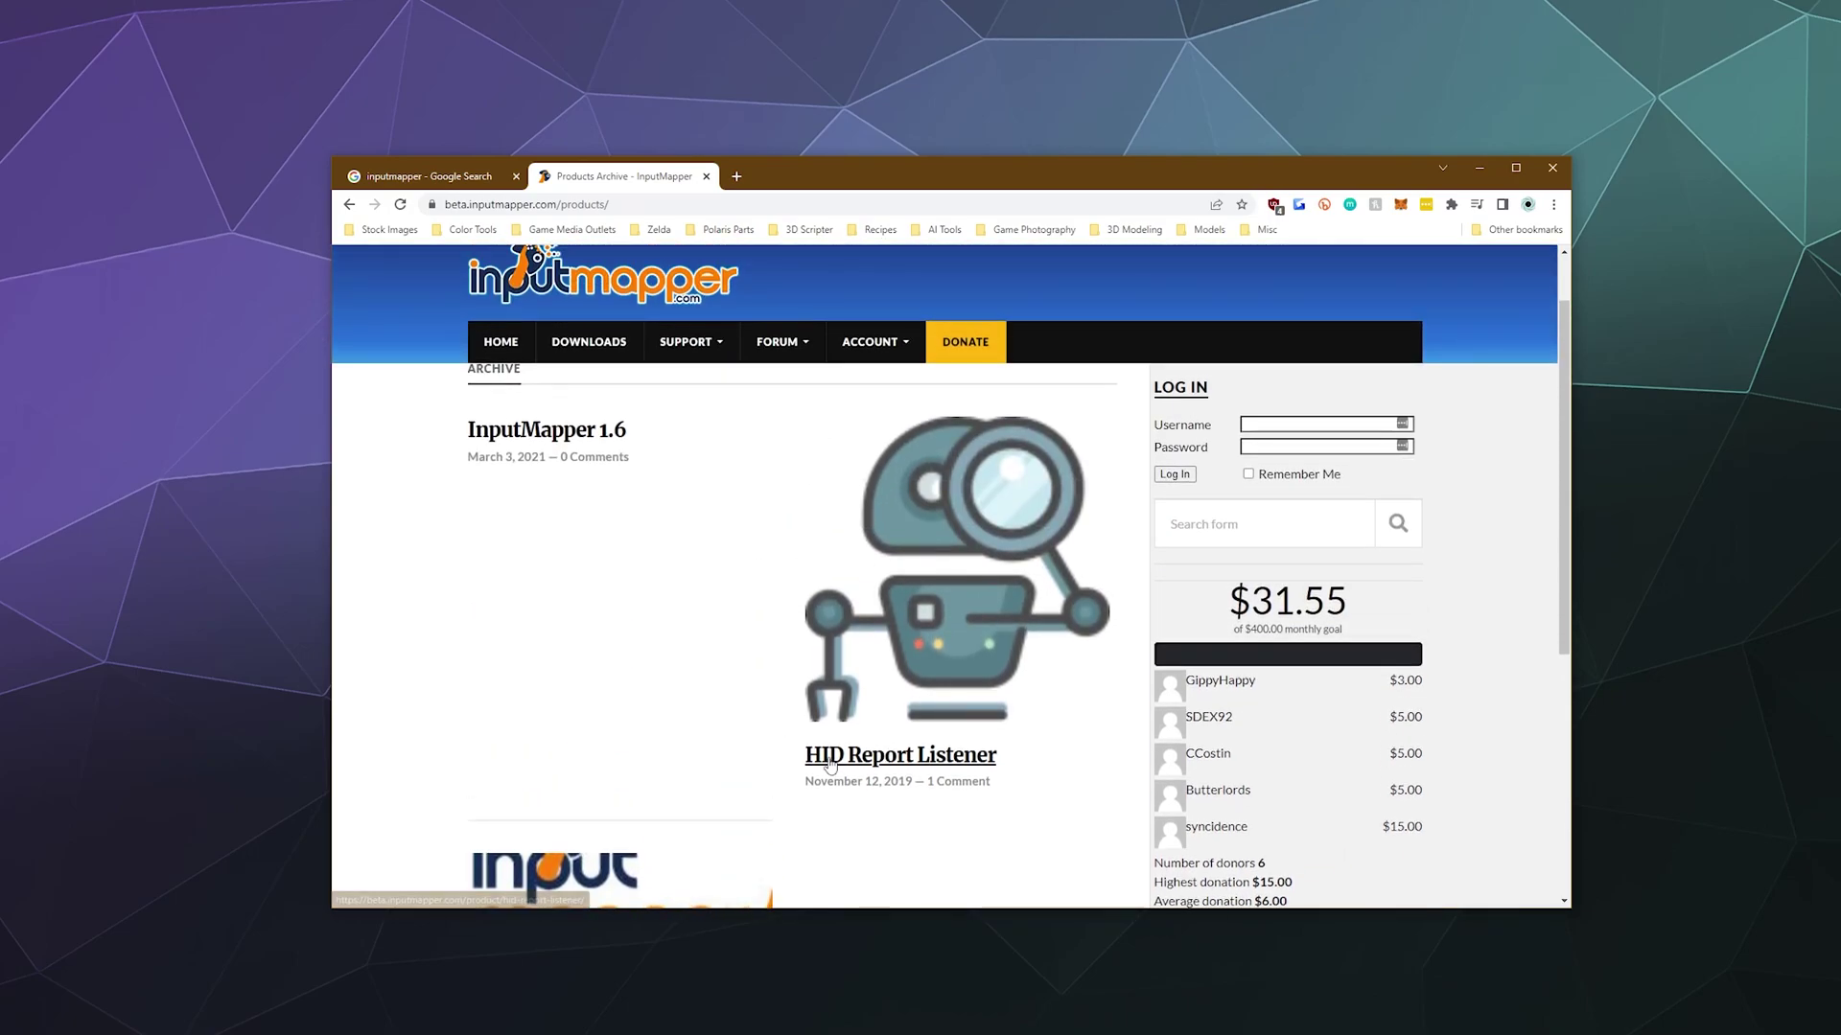
scroll(950, 767, "down", 4)
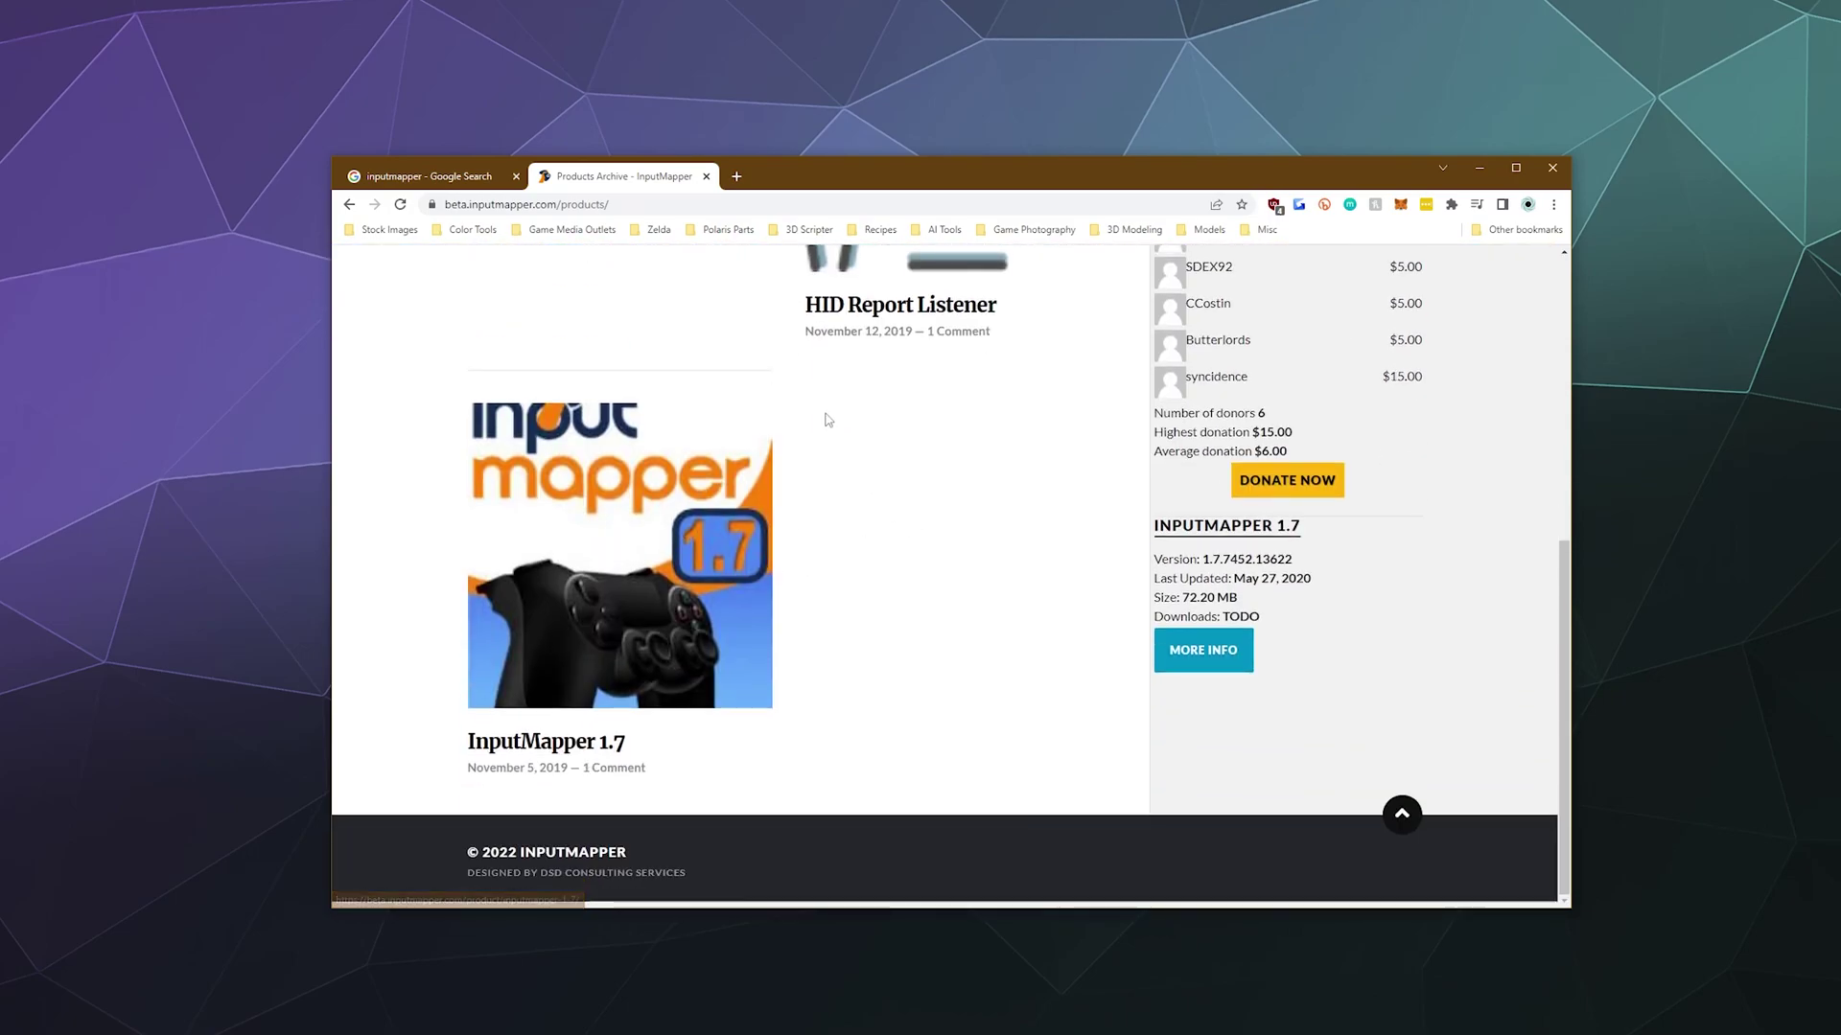
Step: Start the InputMapper 1.7 download from its product page without the Save As dialog, then show it in its folder
left_click(478, 755)
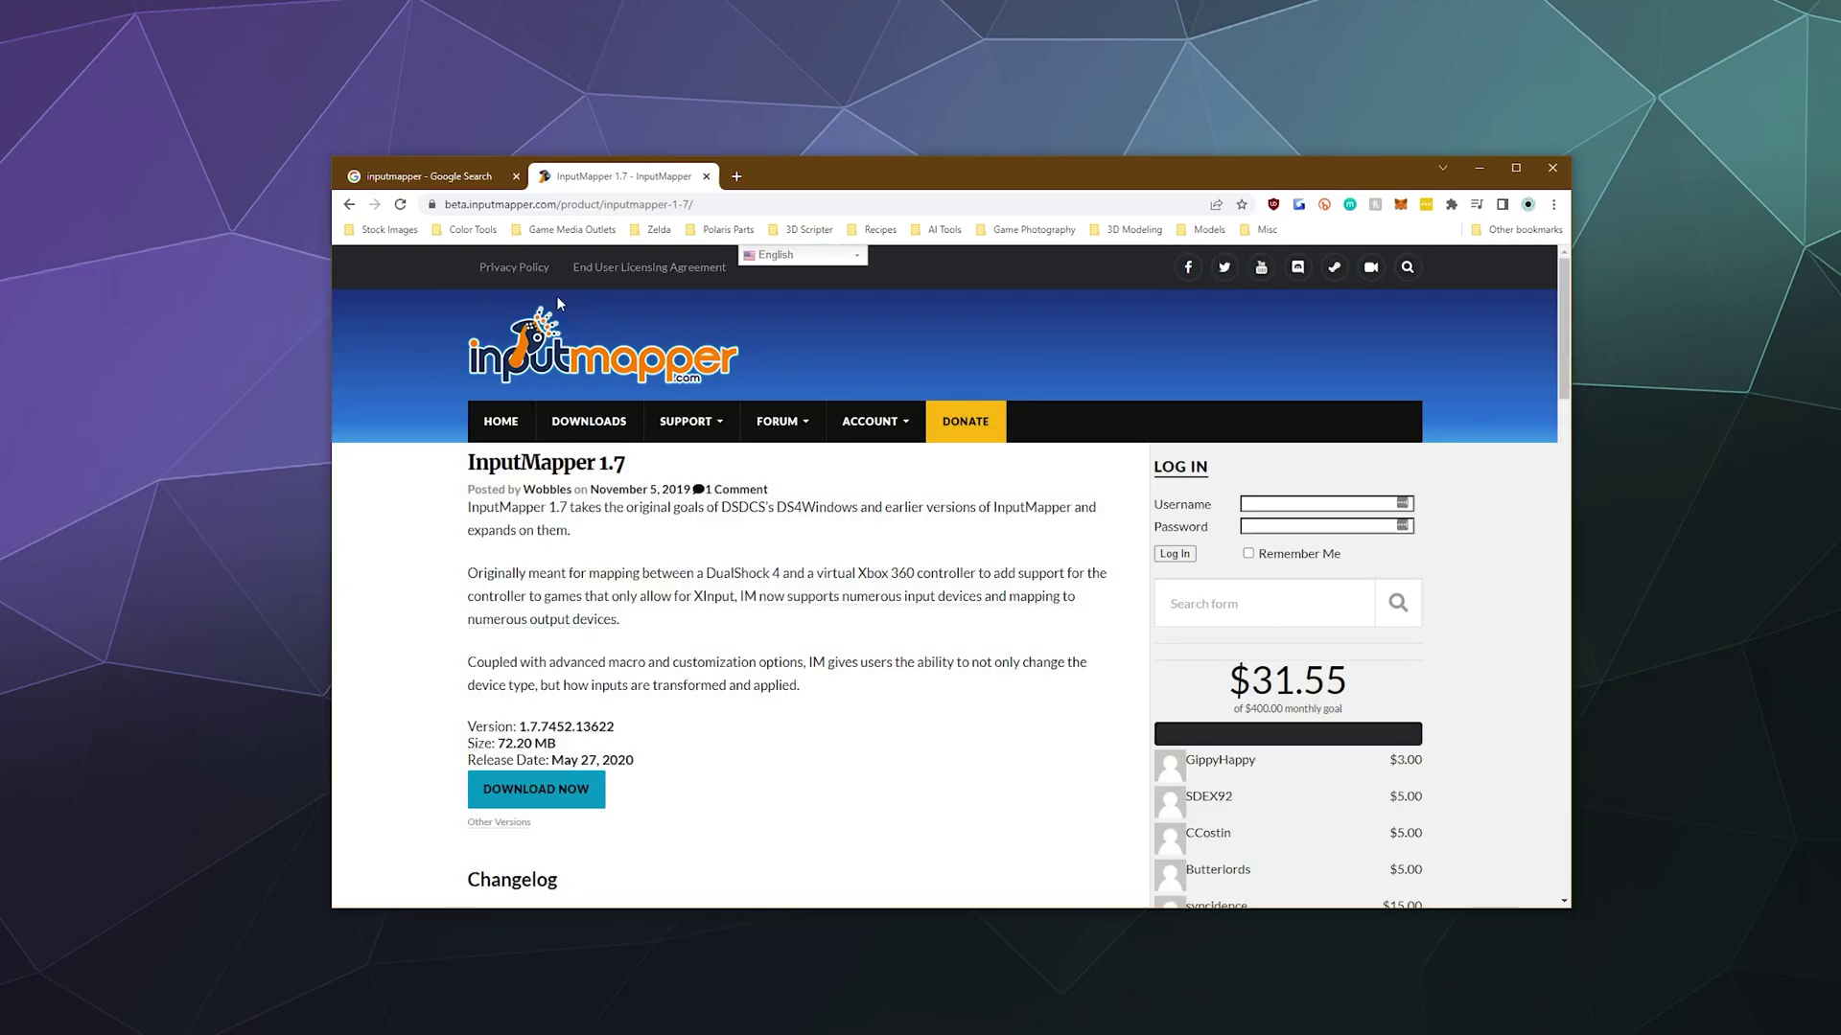
left_click(561, 790)
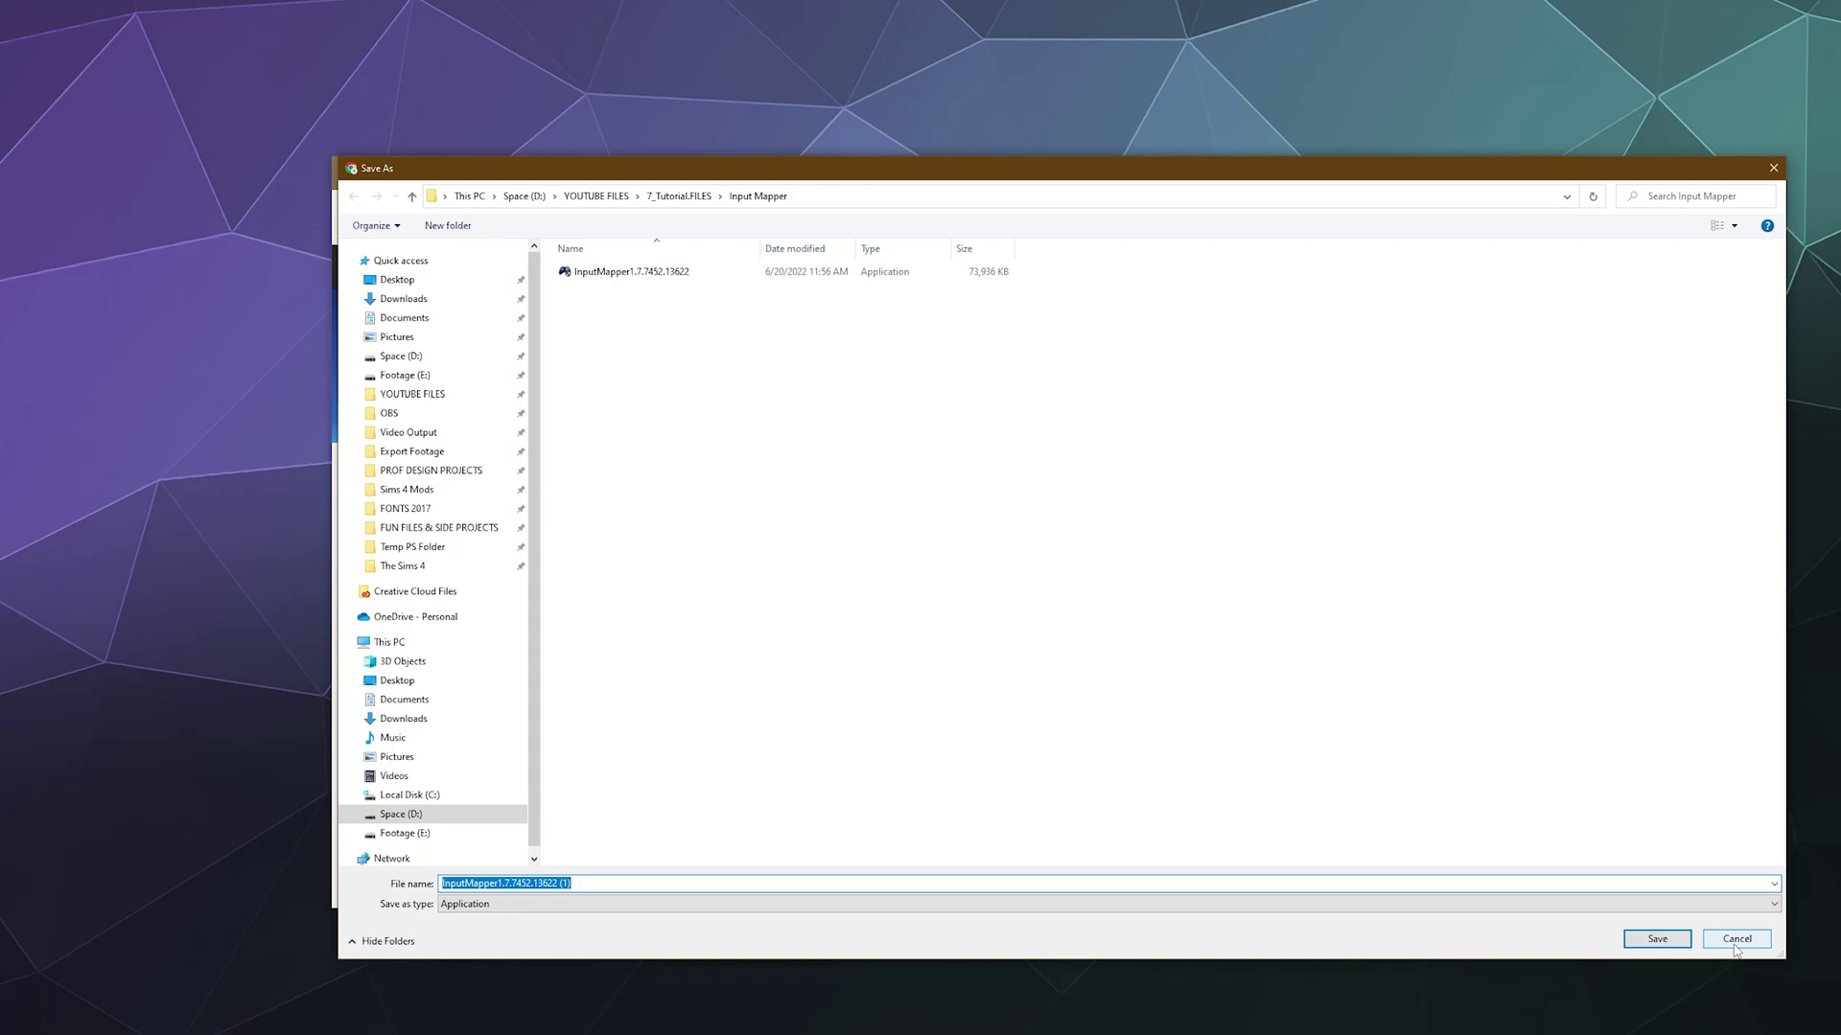
left_click(1735, 942)
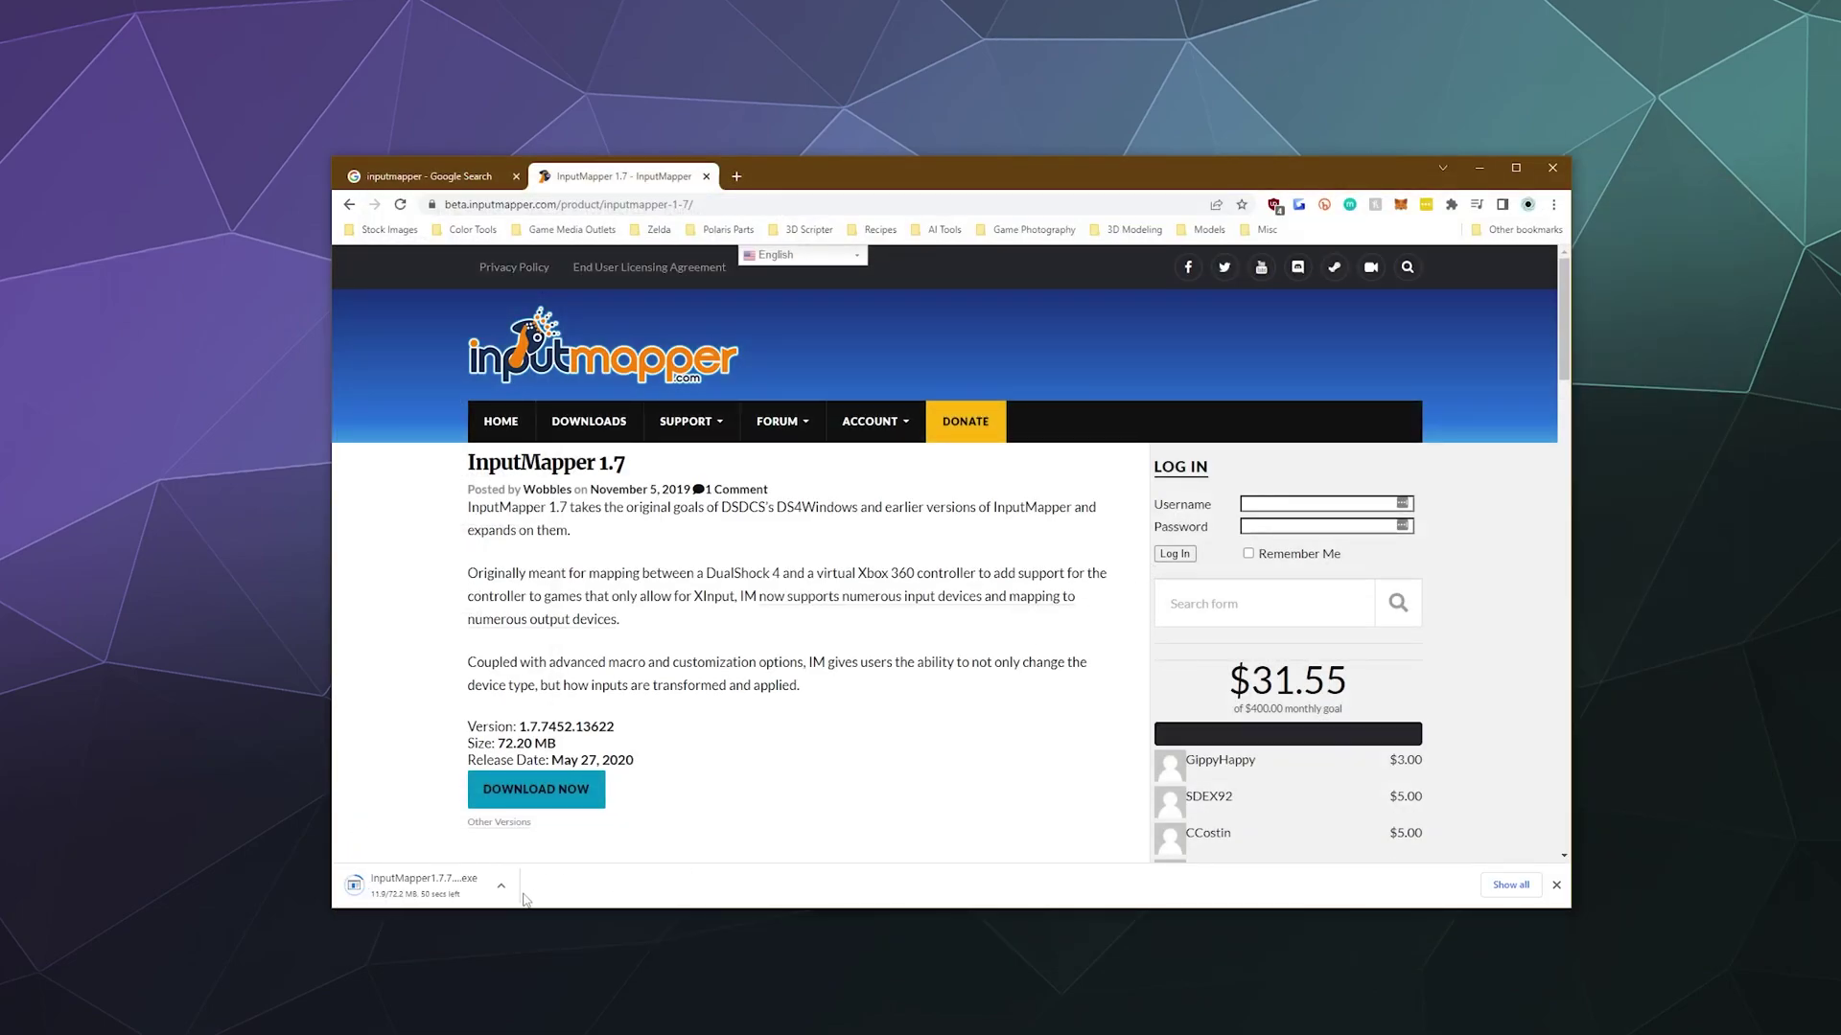
left_click(500, 886)
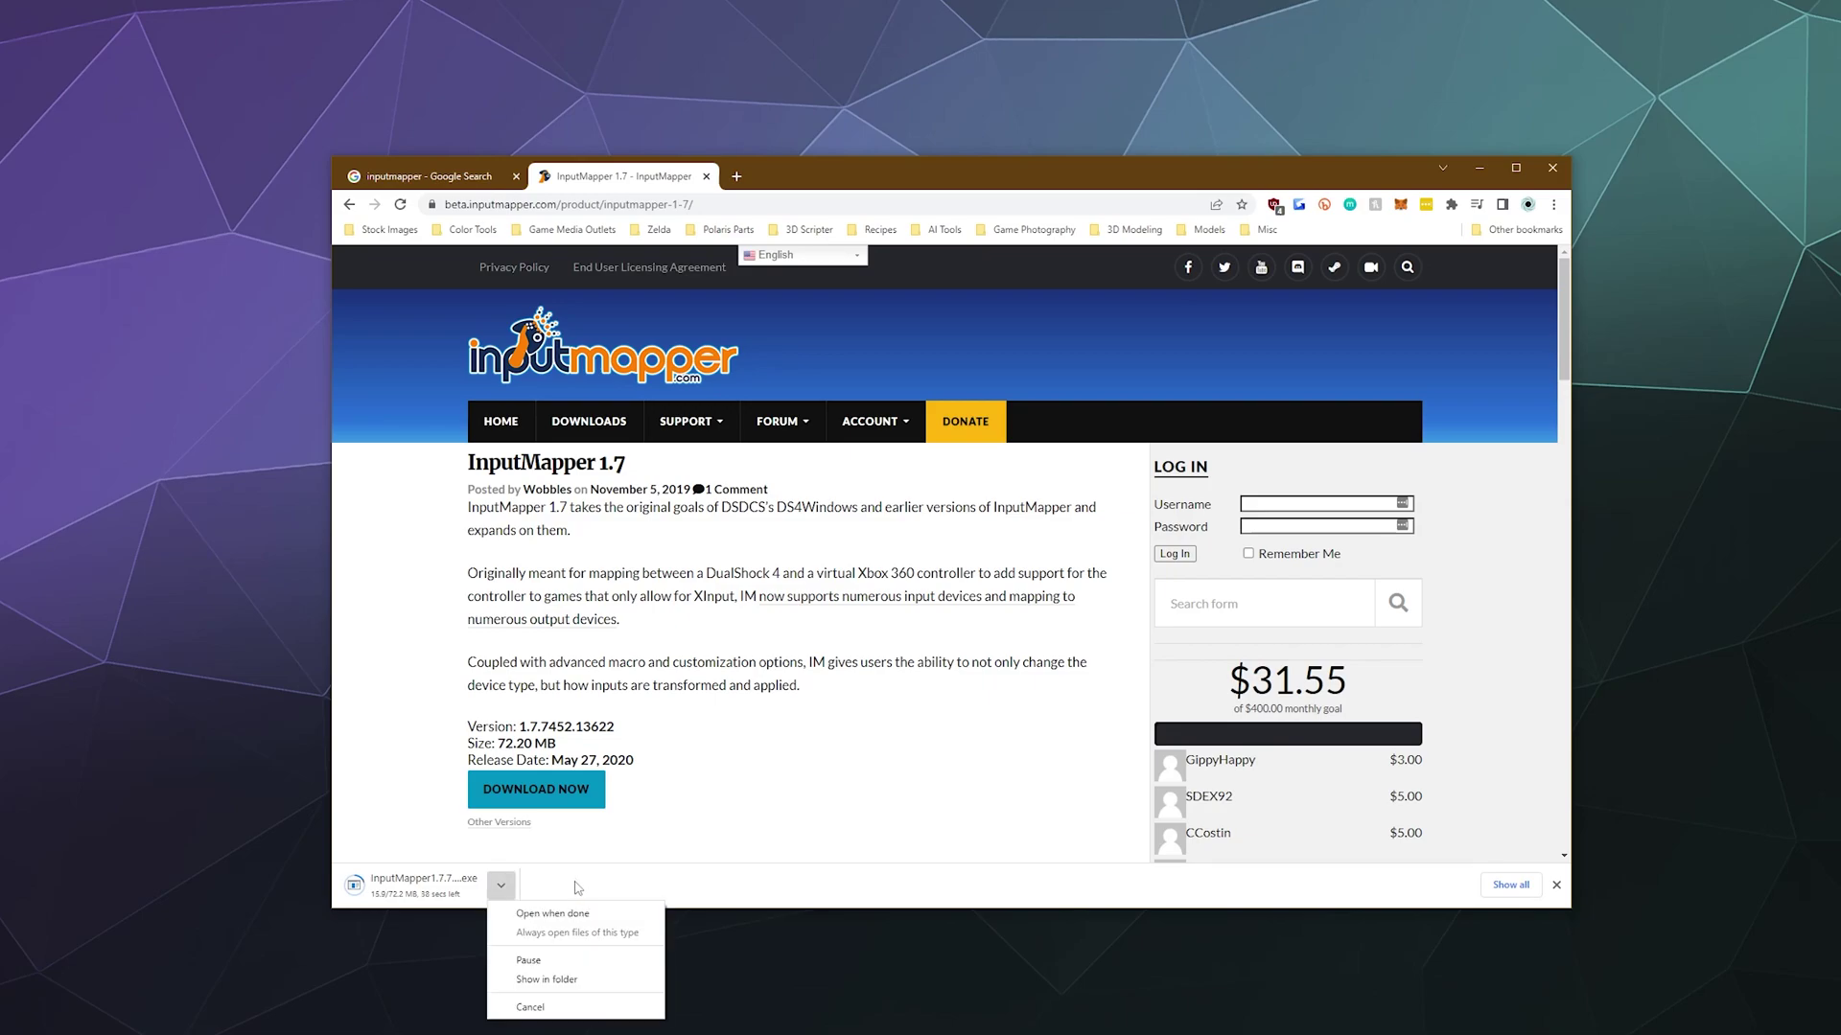
left_click(546, 979)
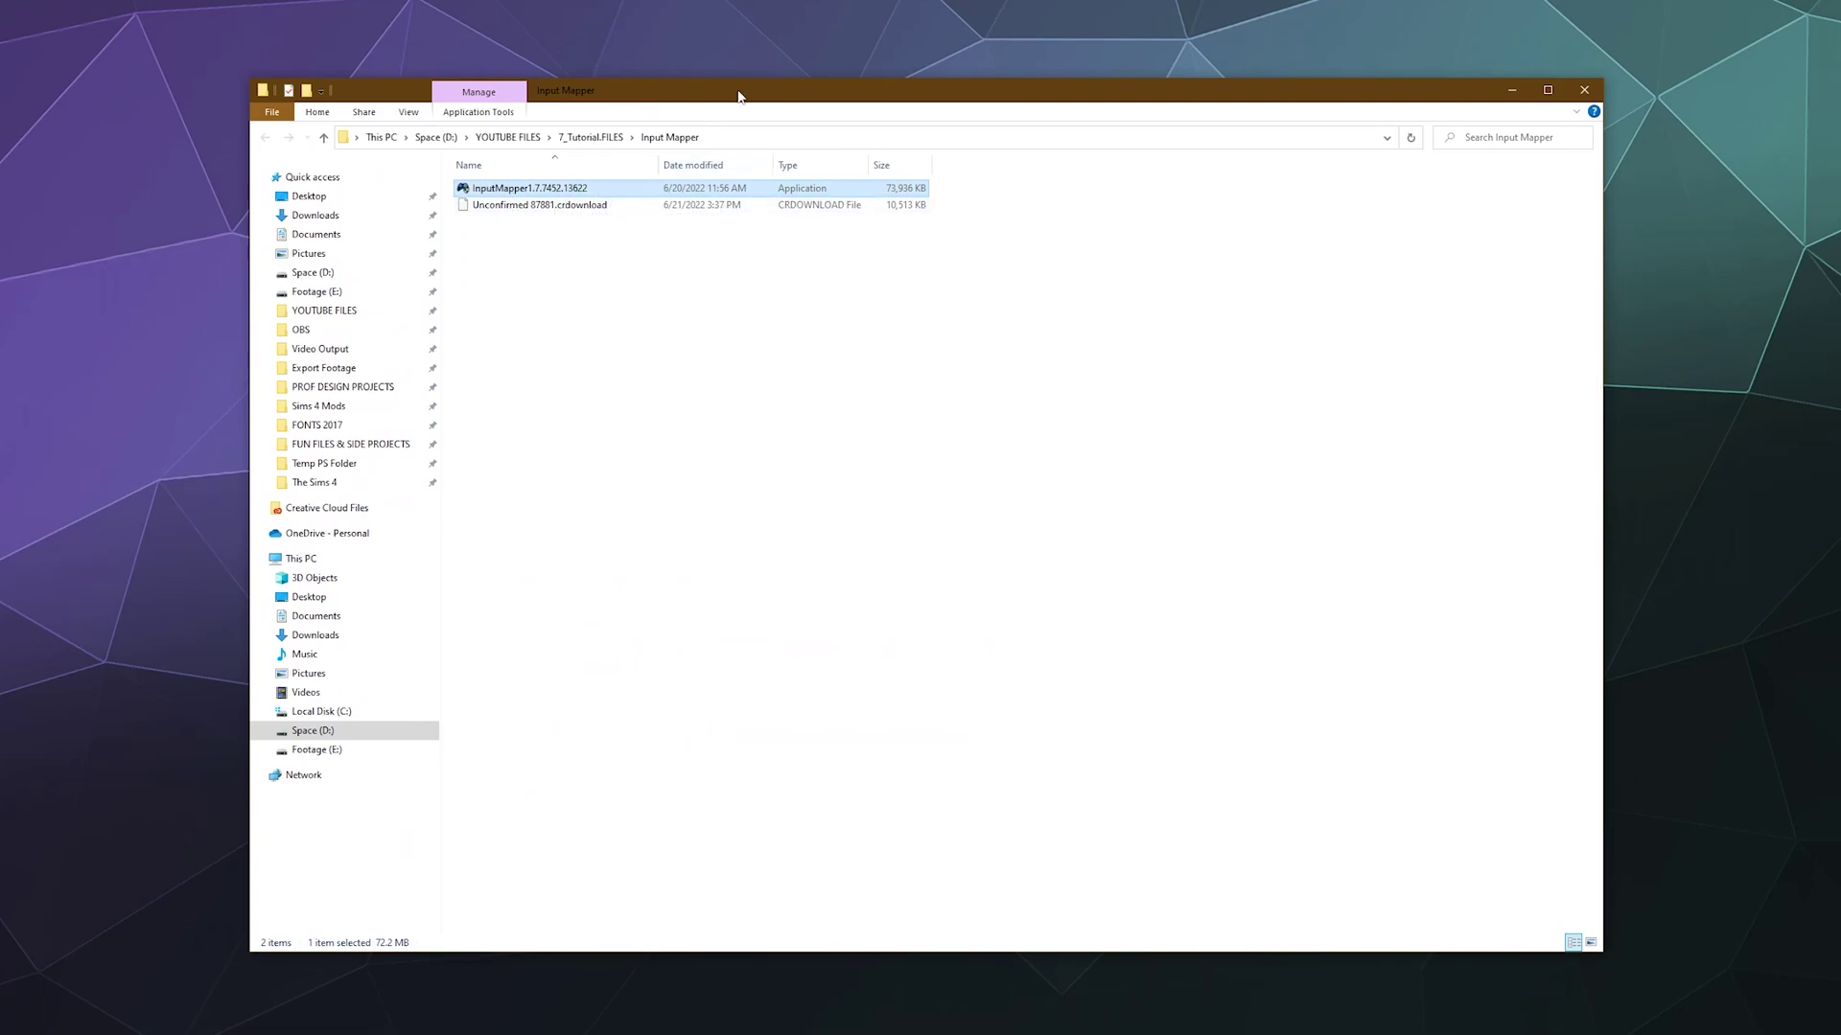
Step: Minimize File Explorer and run InputMapper1.7.7452.13622 (1)
left_click_drag(743, 94, 727, 98)
left_click(1494, 94)
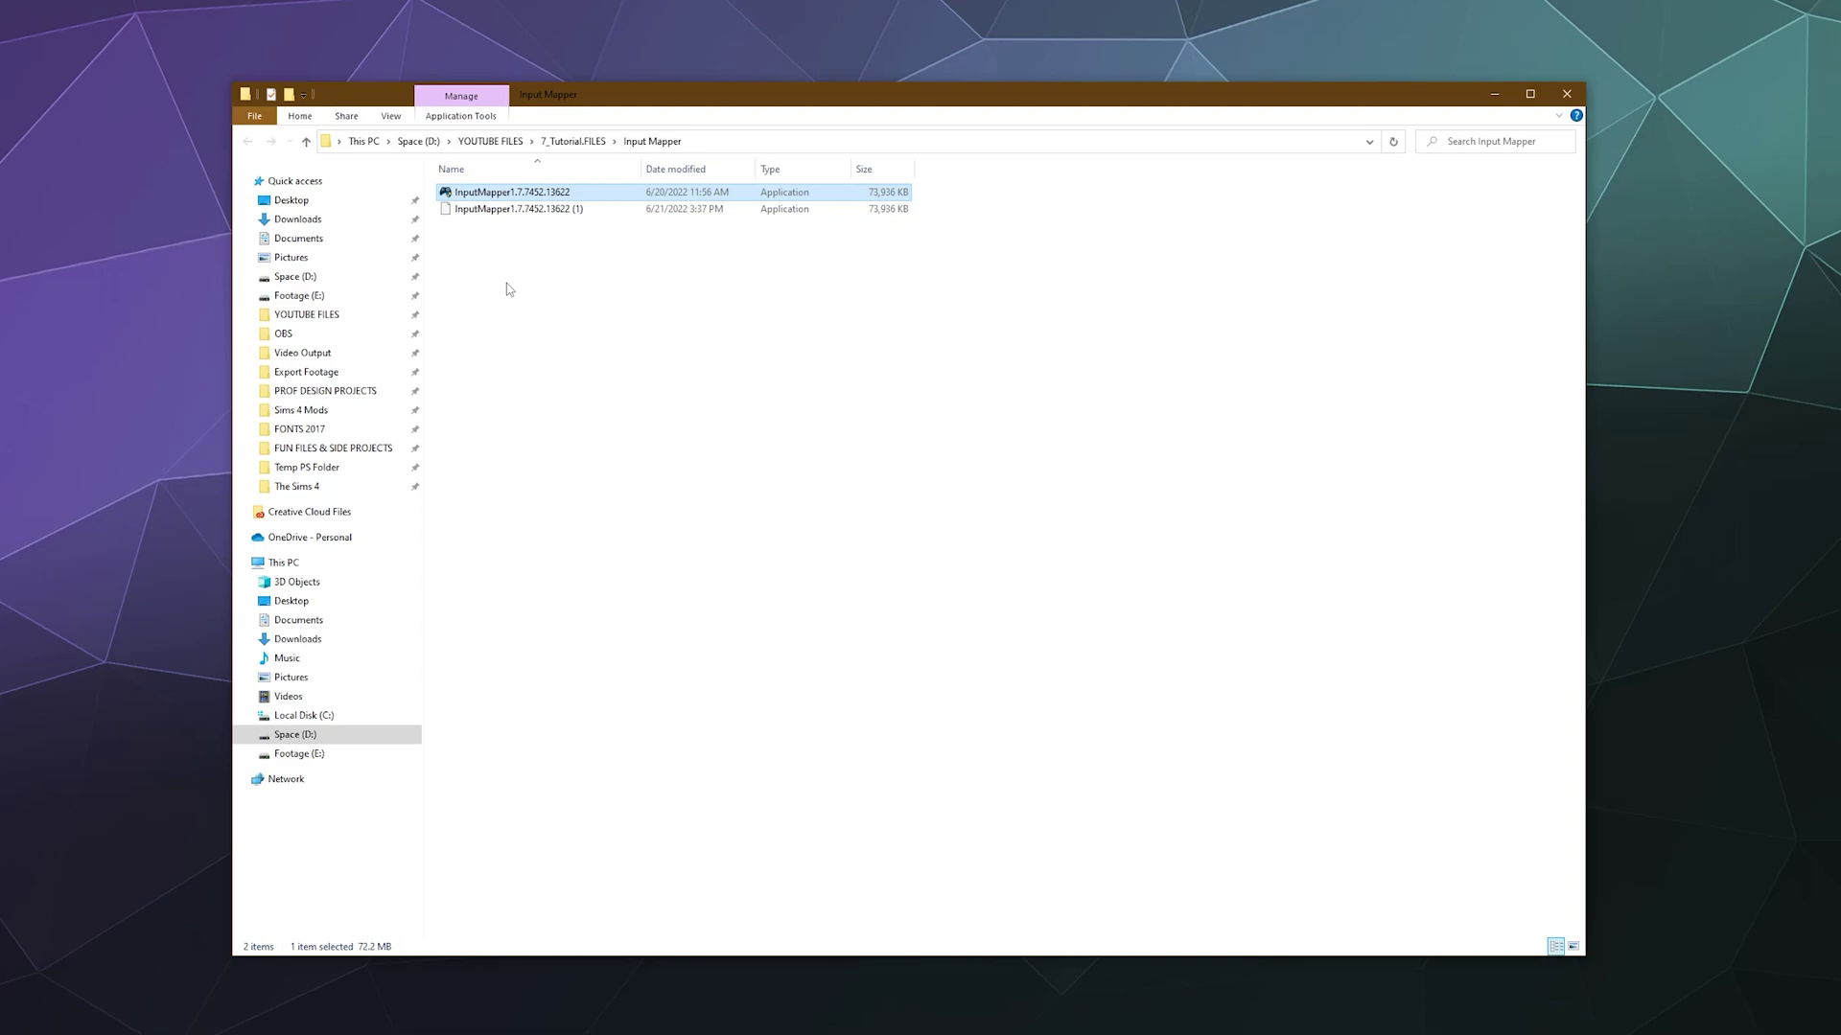
double_click(491, 193)
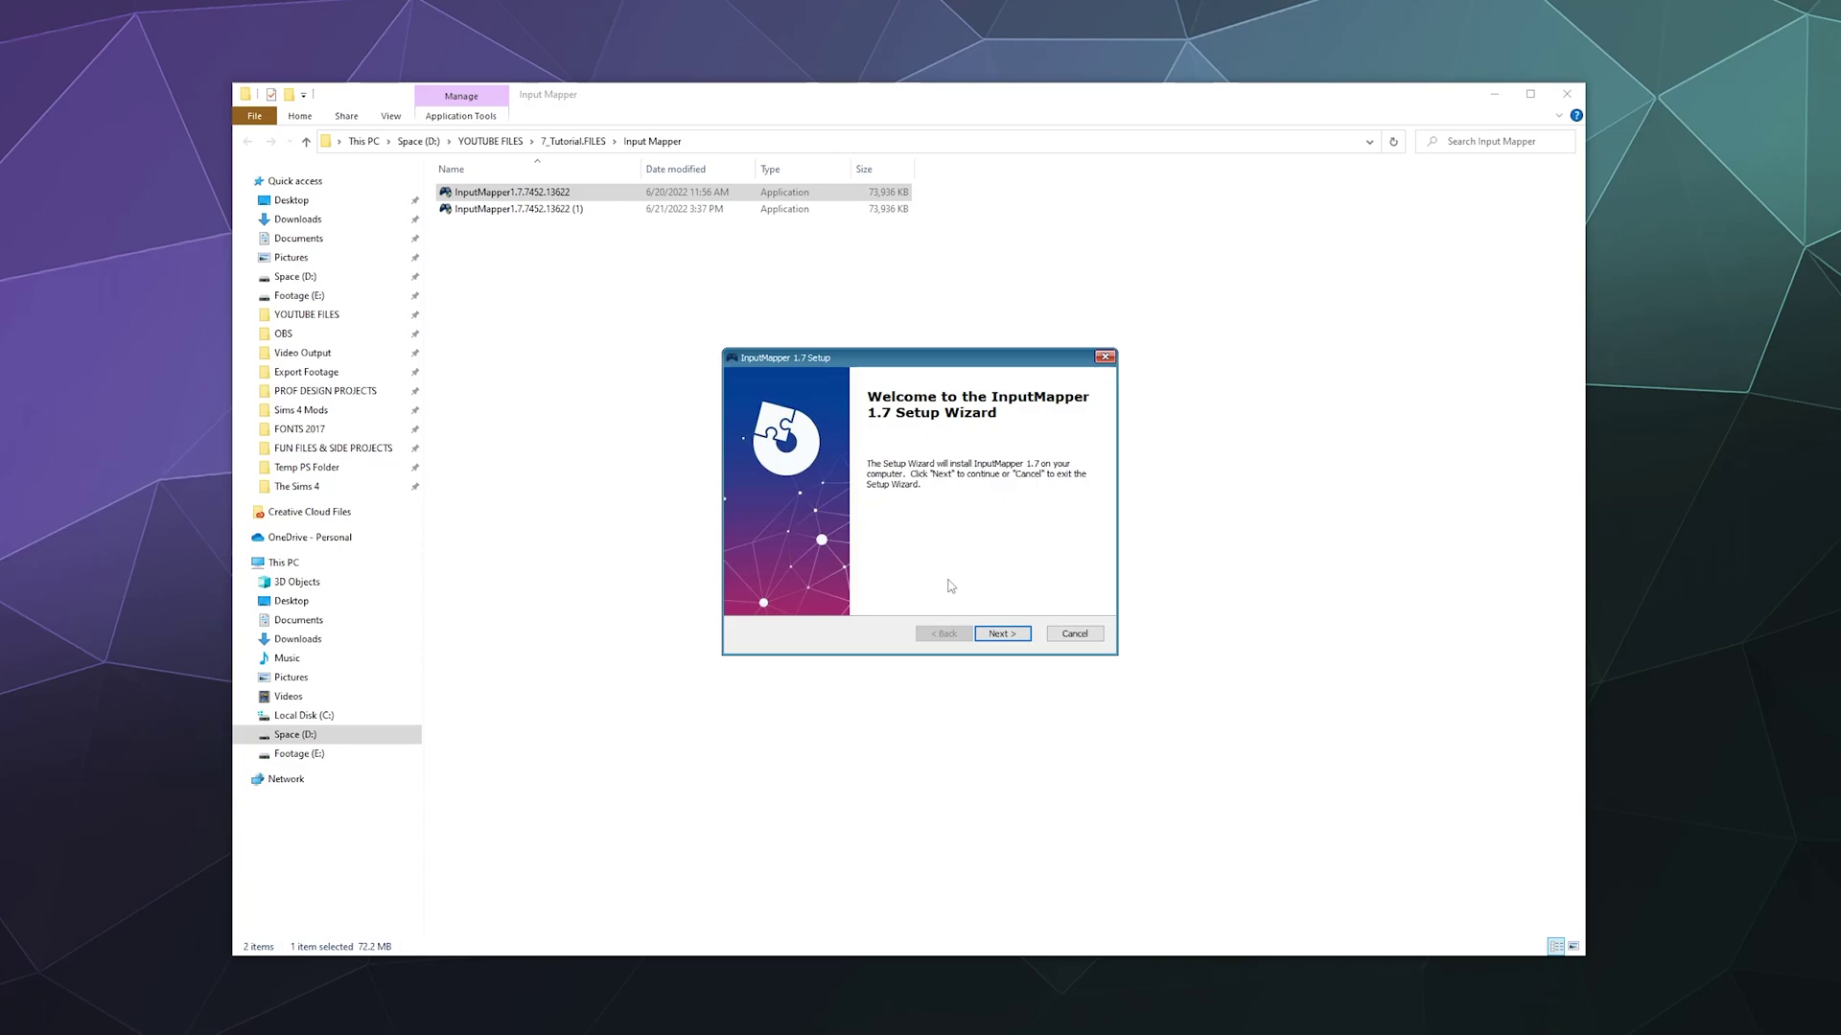
Step: Accept the license, choose the Typical setup type, and untick the Desktop shortcut
left_click(997, 637)
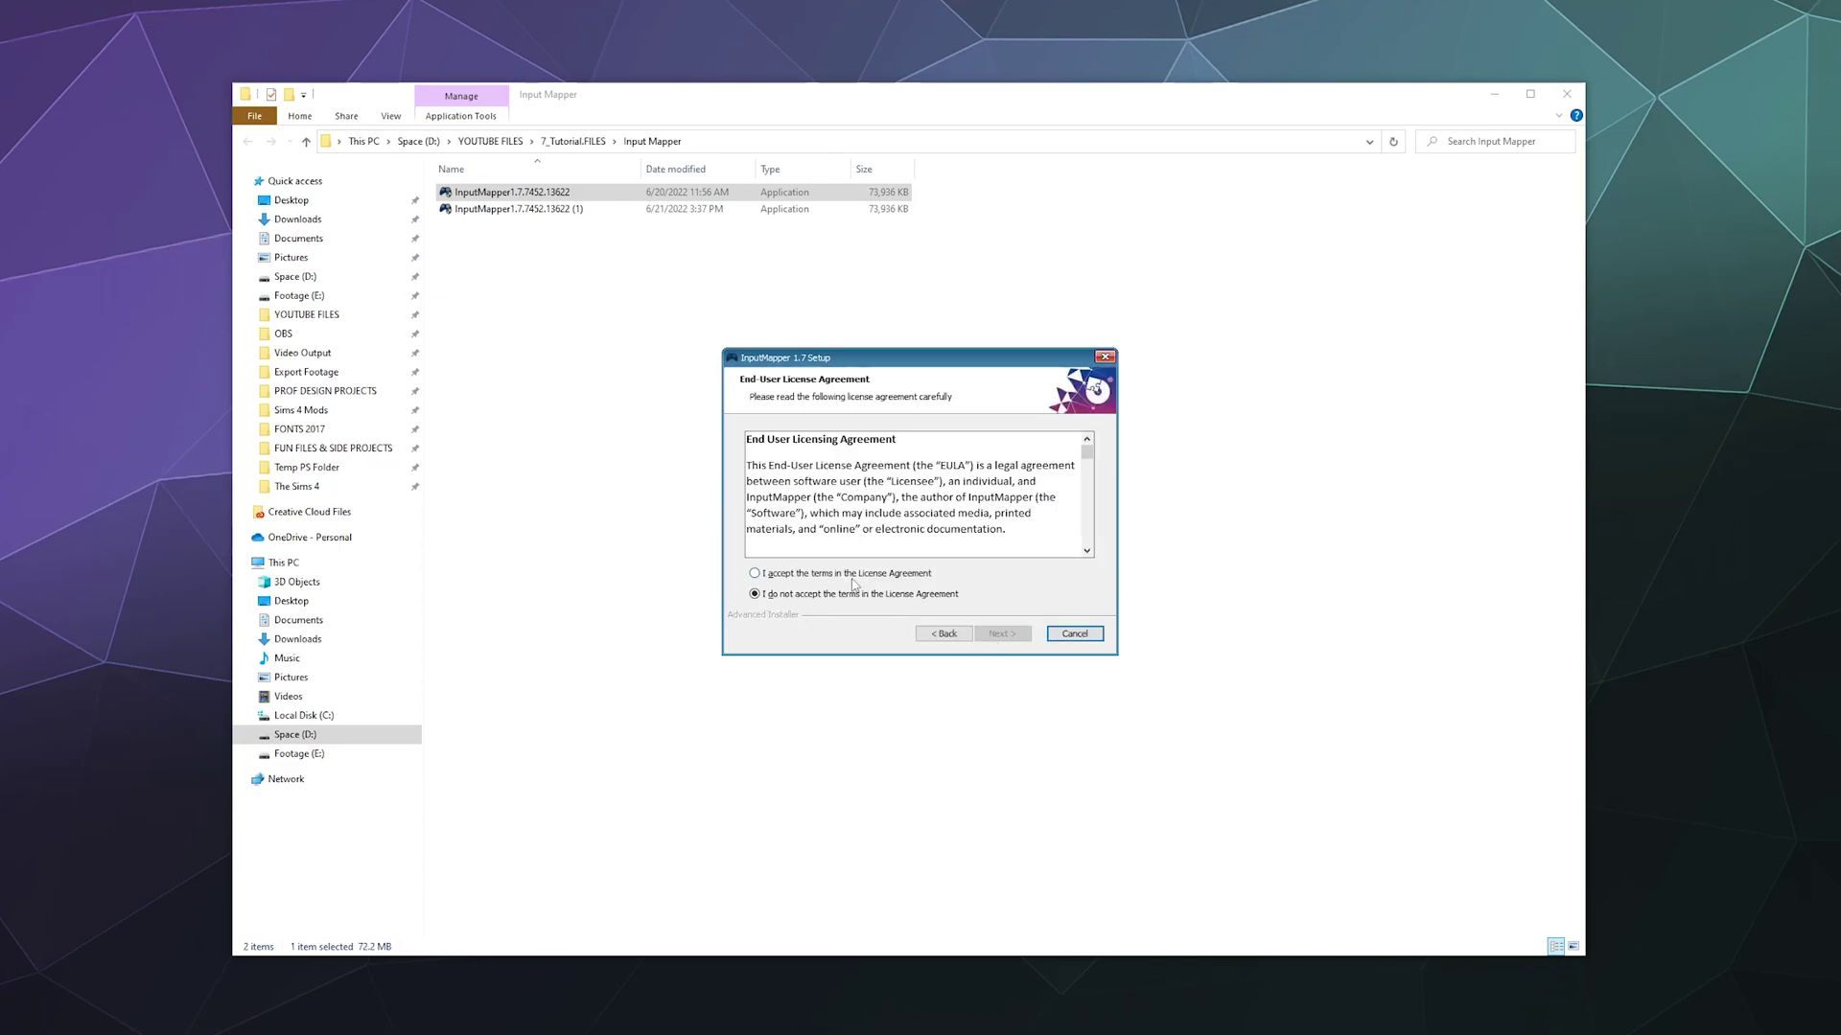
left_click(851, 574)
left_click(1003, 634)
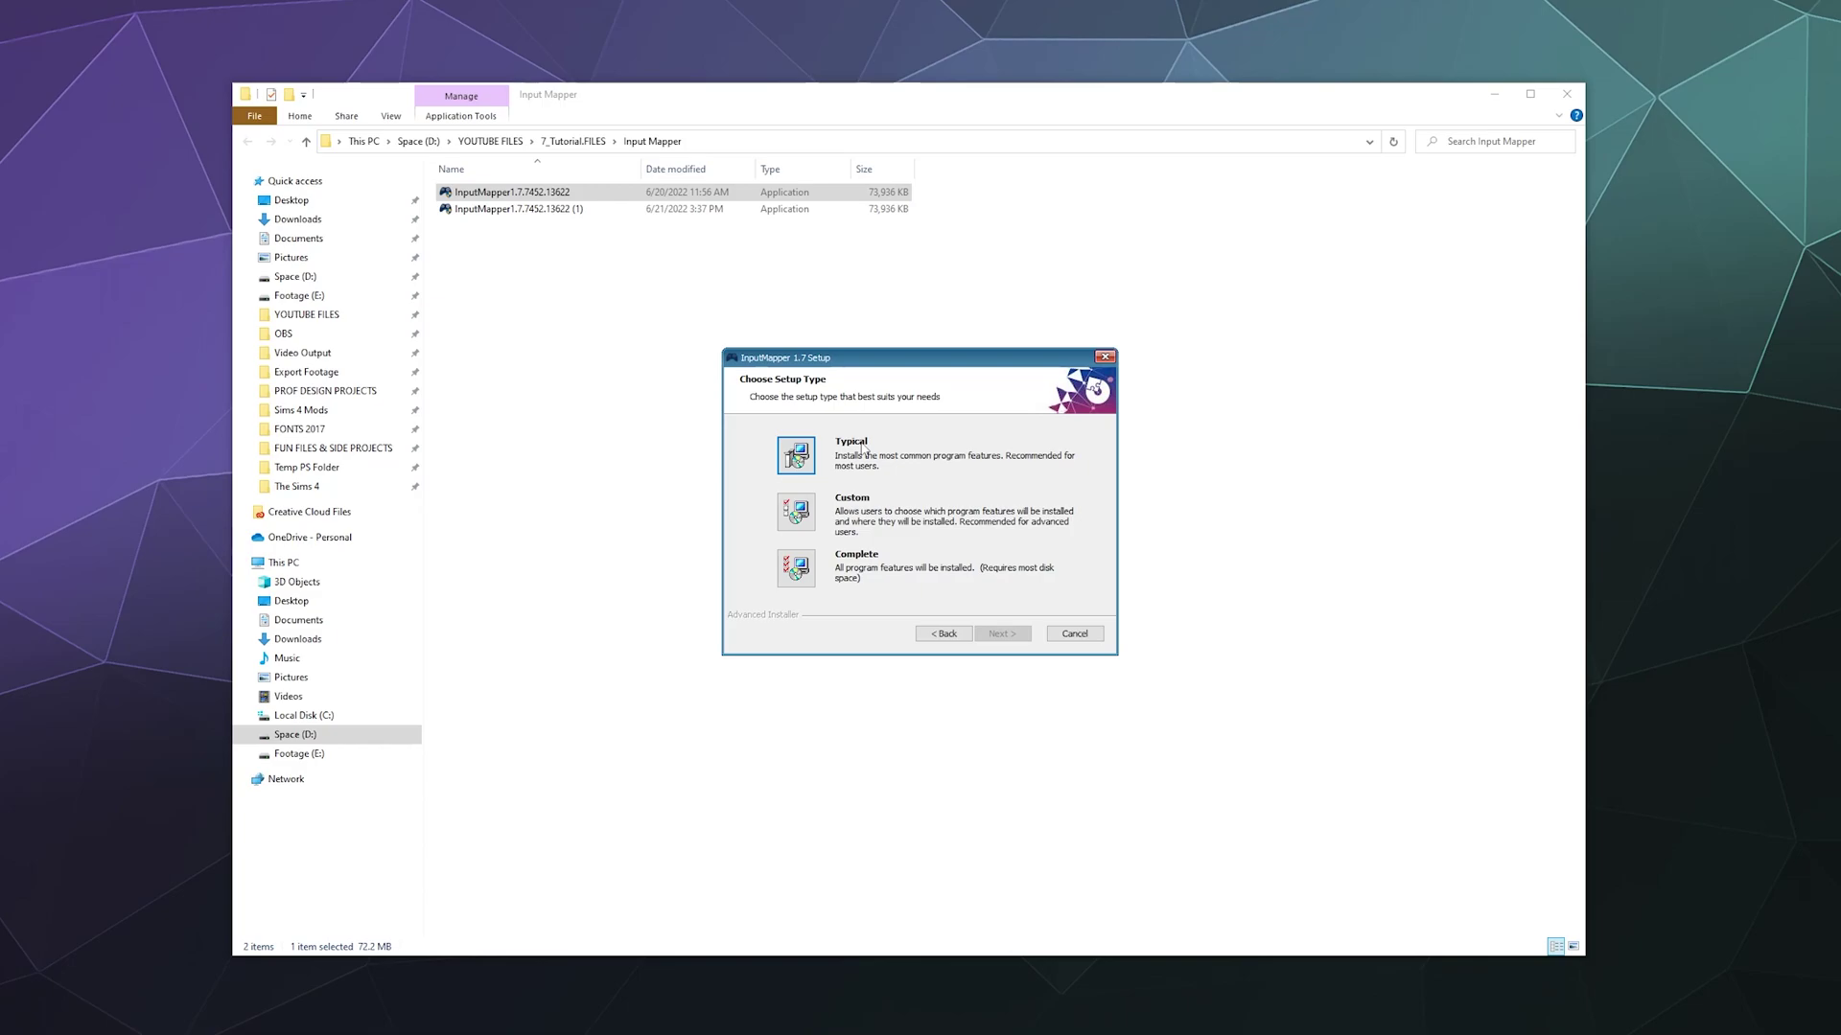
left_click(804, 466)
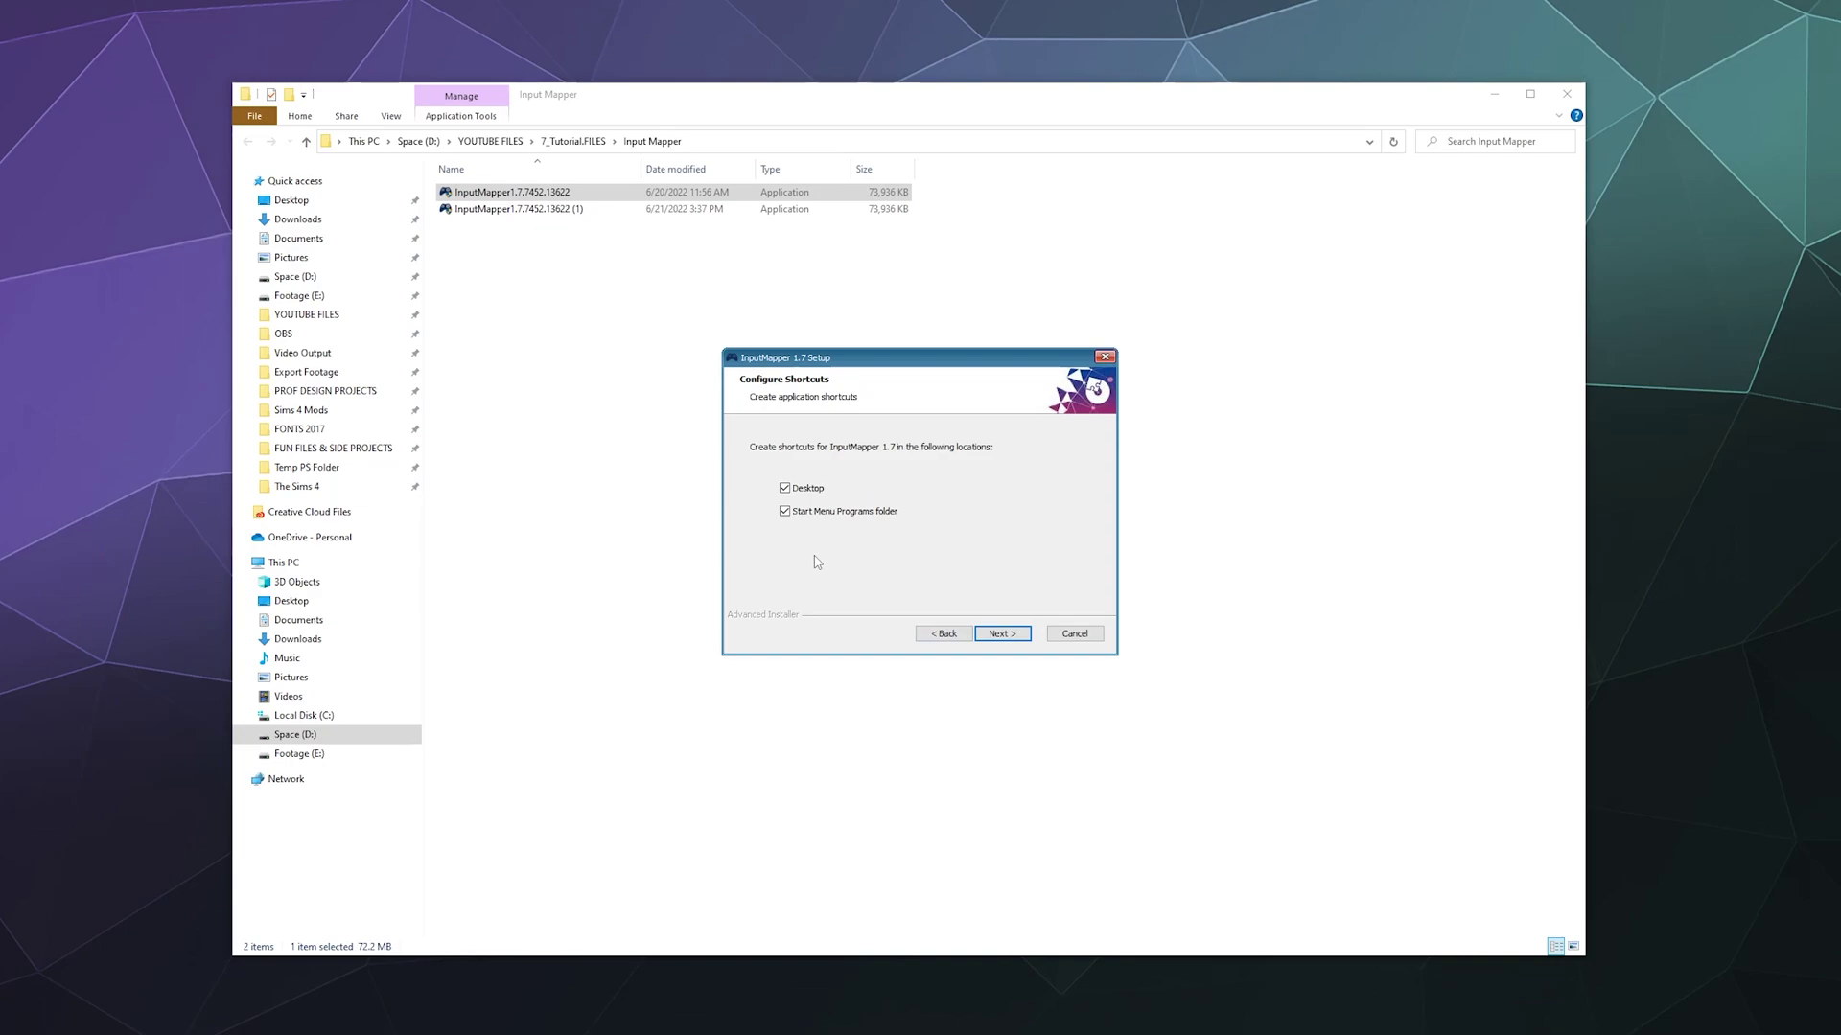
left_click(785, 489)
Step: Advance to Ready to Install and launch the InputMapper 1.7 installation
left_click(1002, 634)
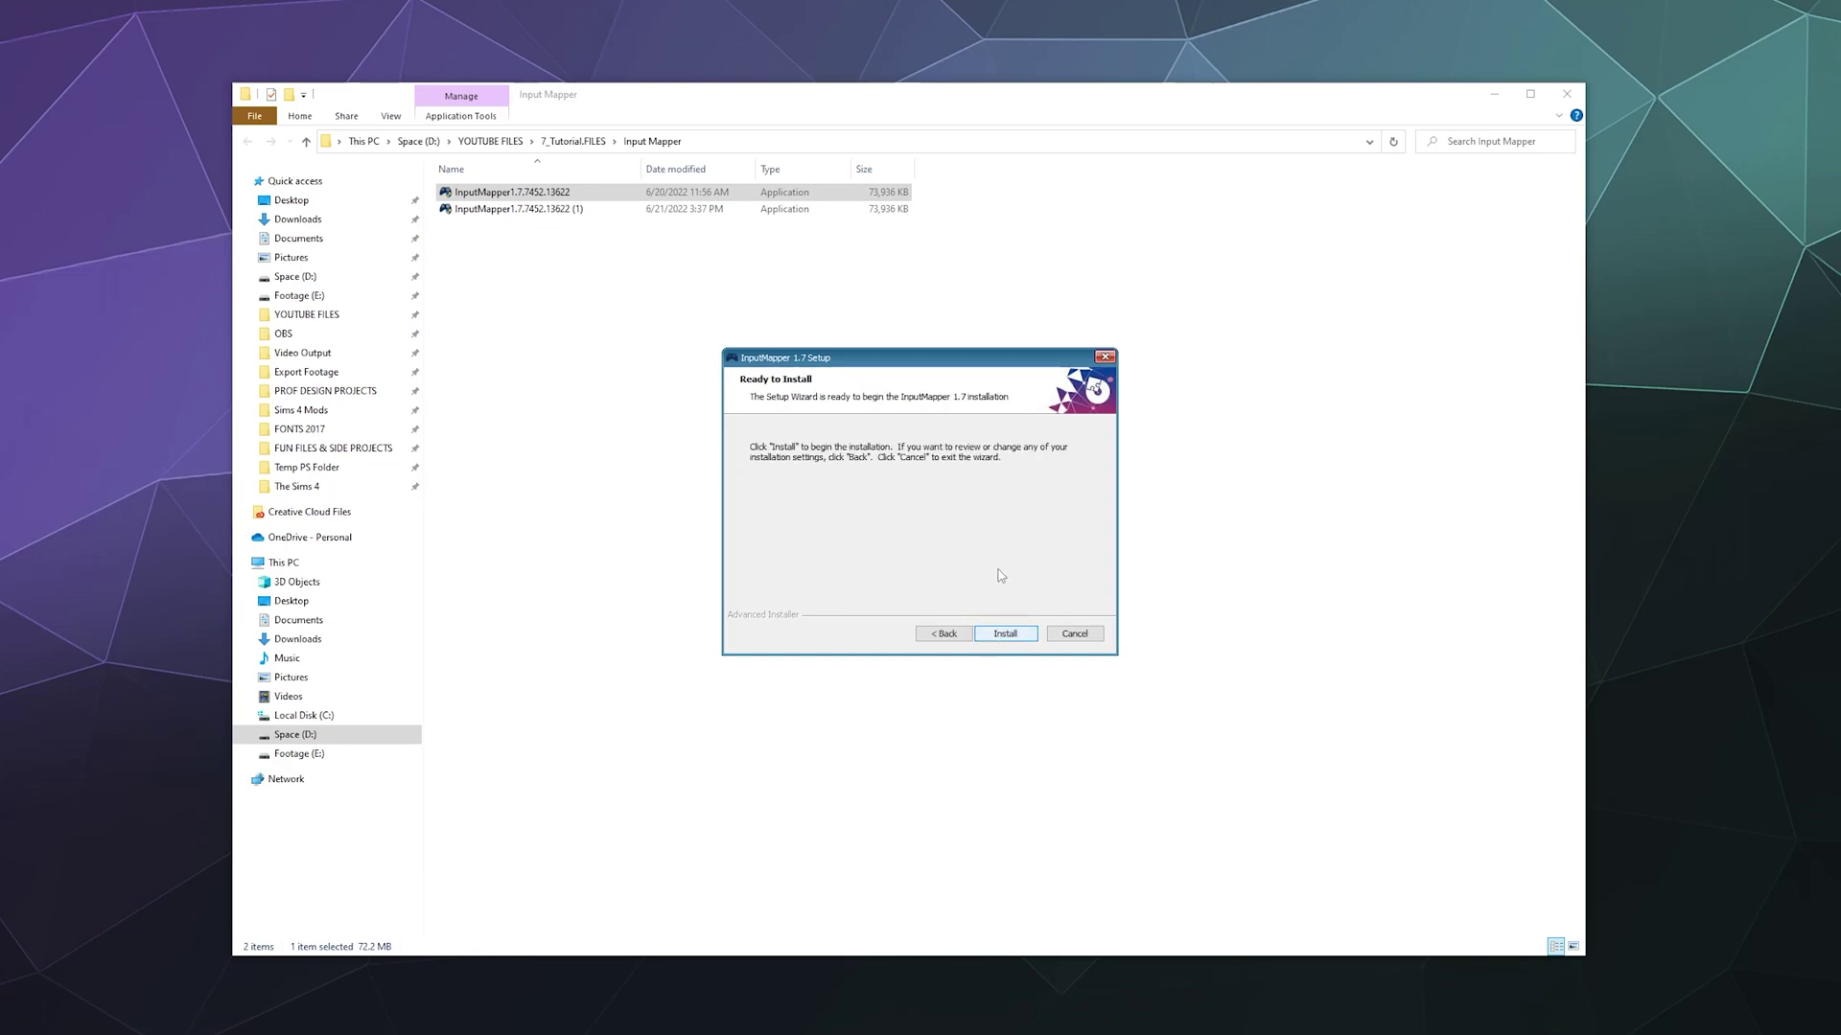
left_click(997, 635)
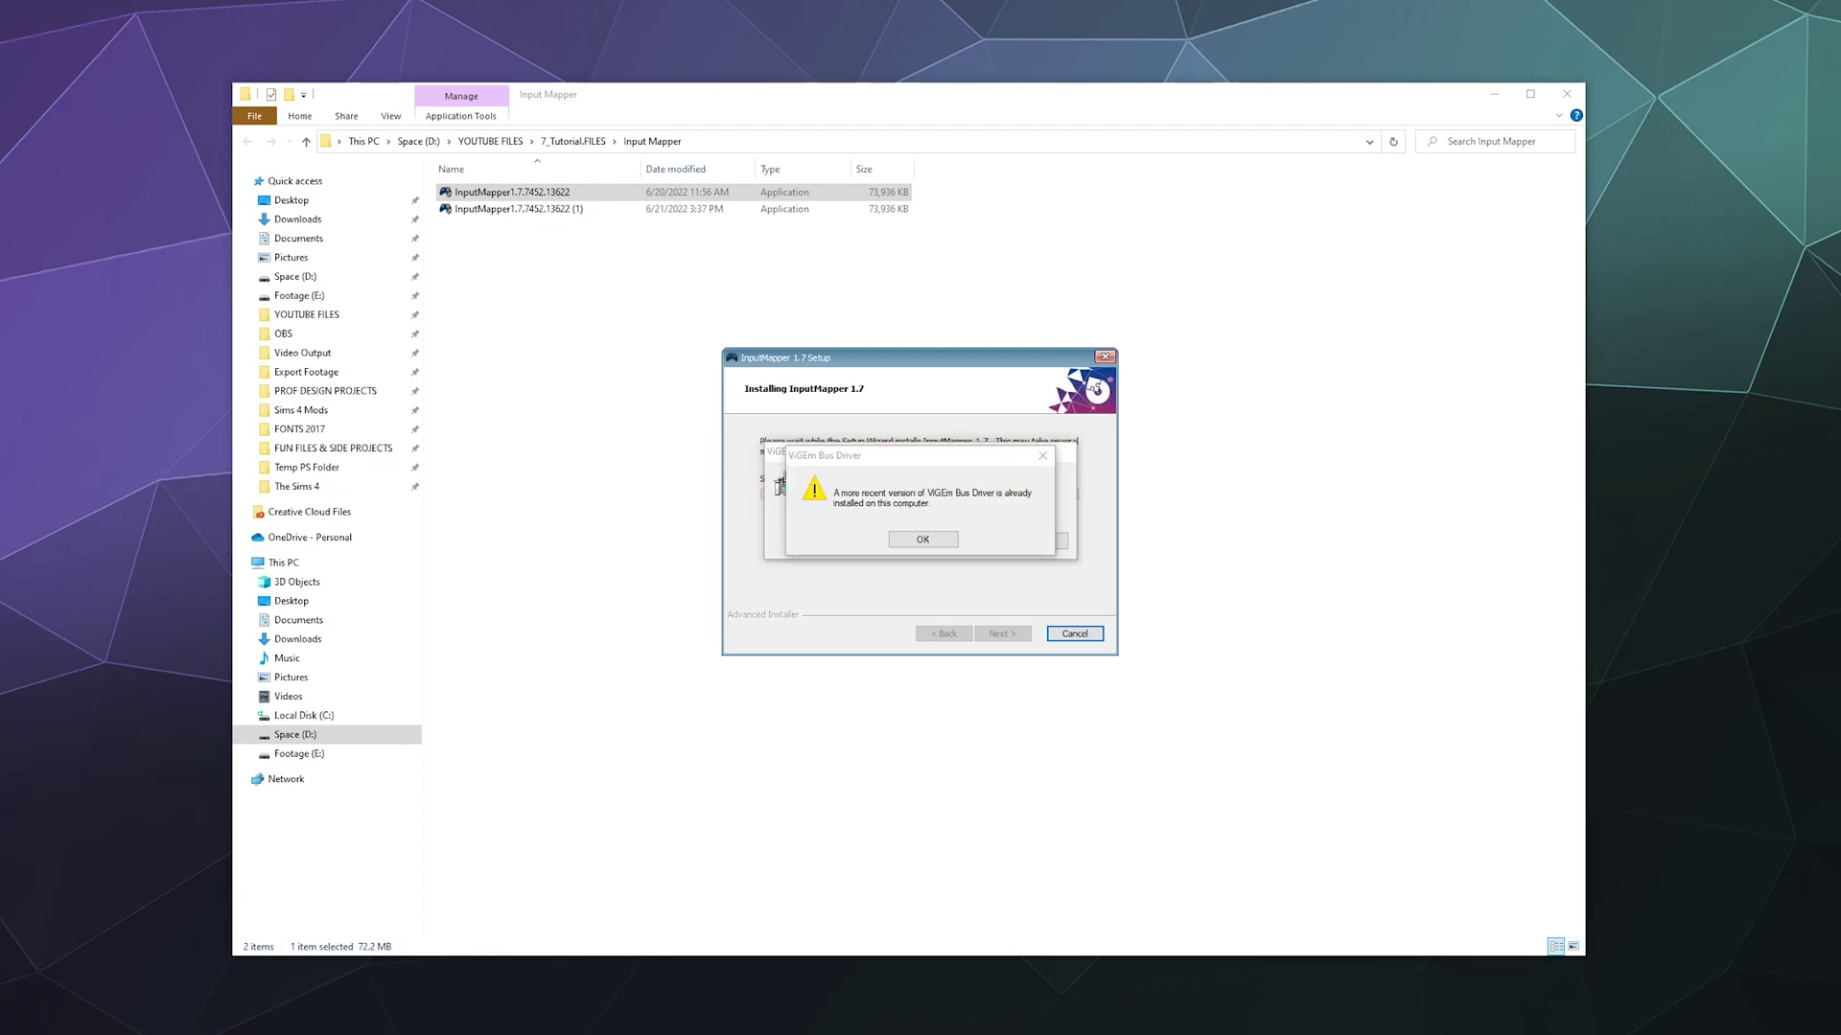
Step: Acknowledge the notice that a newer ViGEm Bus Driver is already installed
left_click(1008, 548)
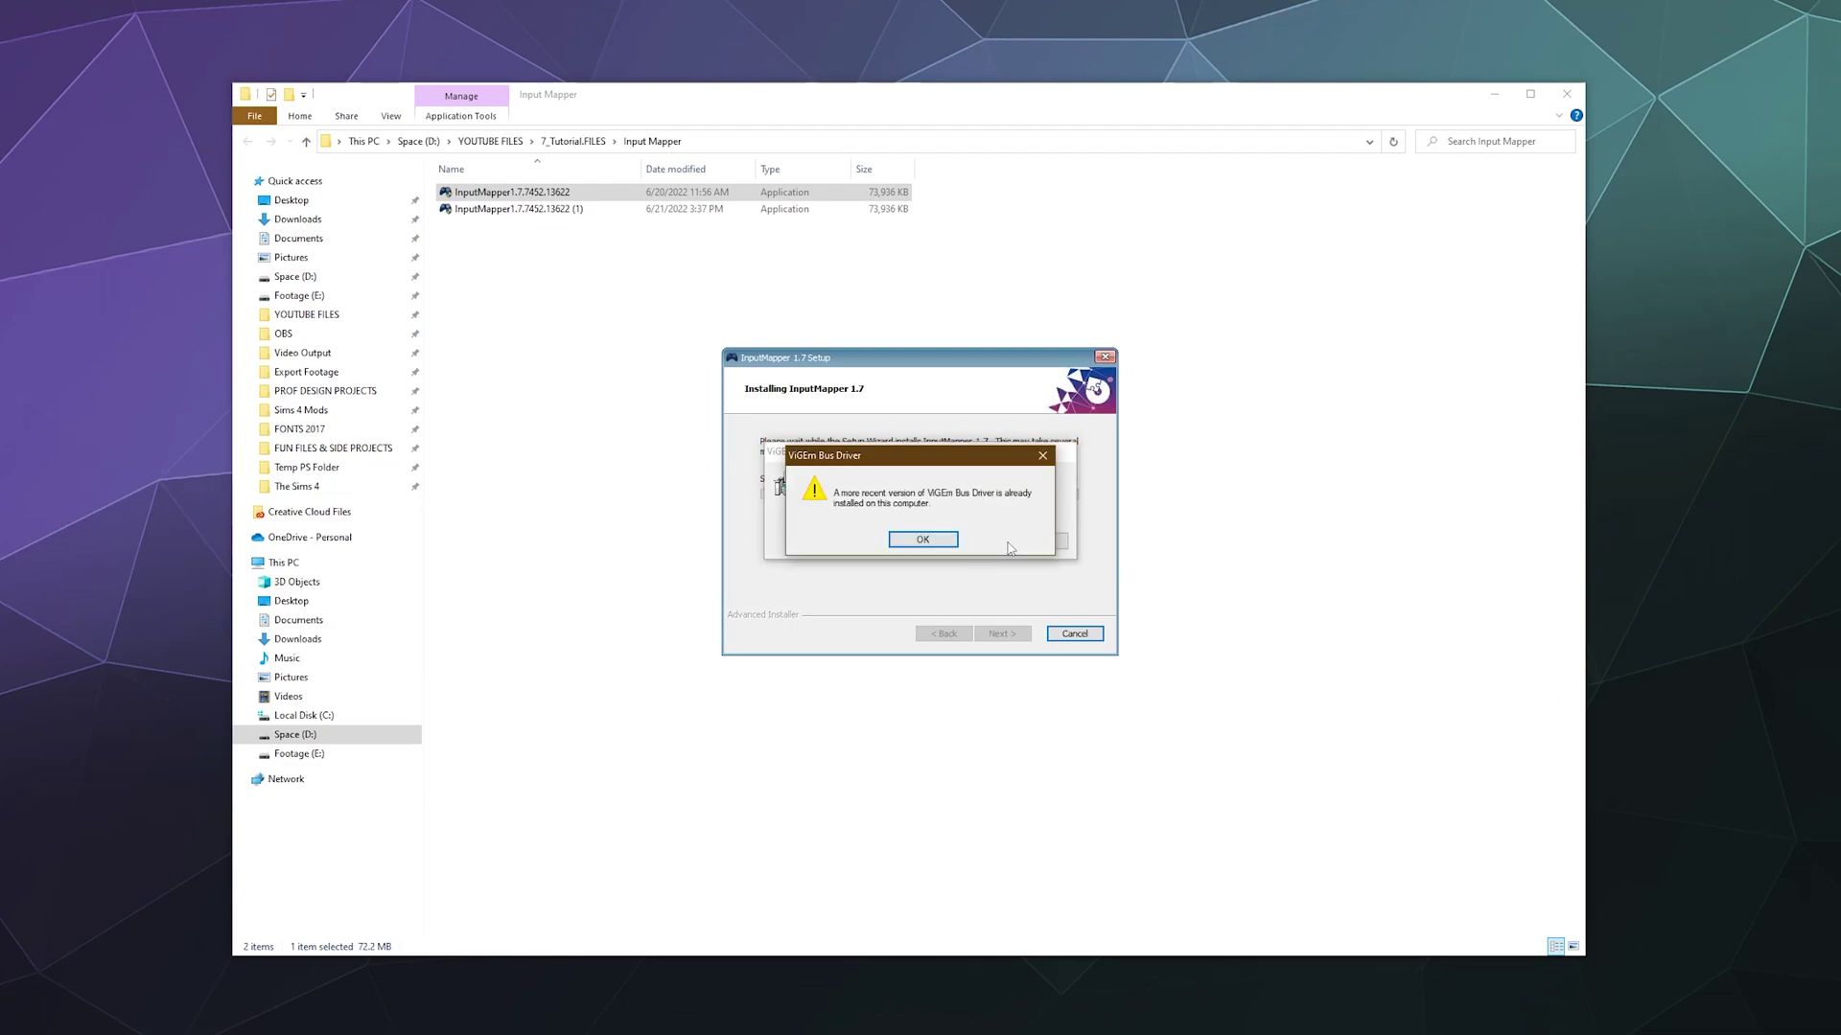
left_click(949, 543)
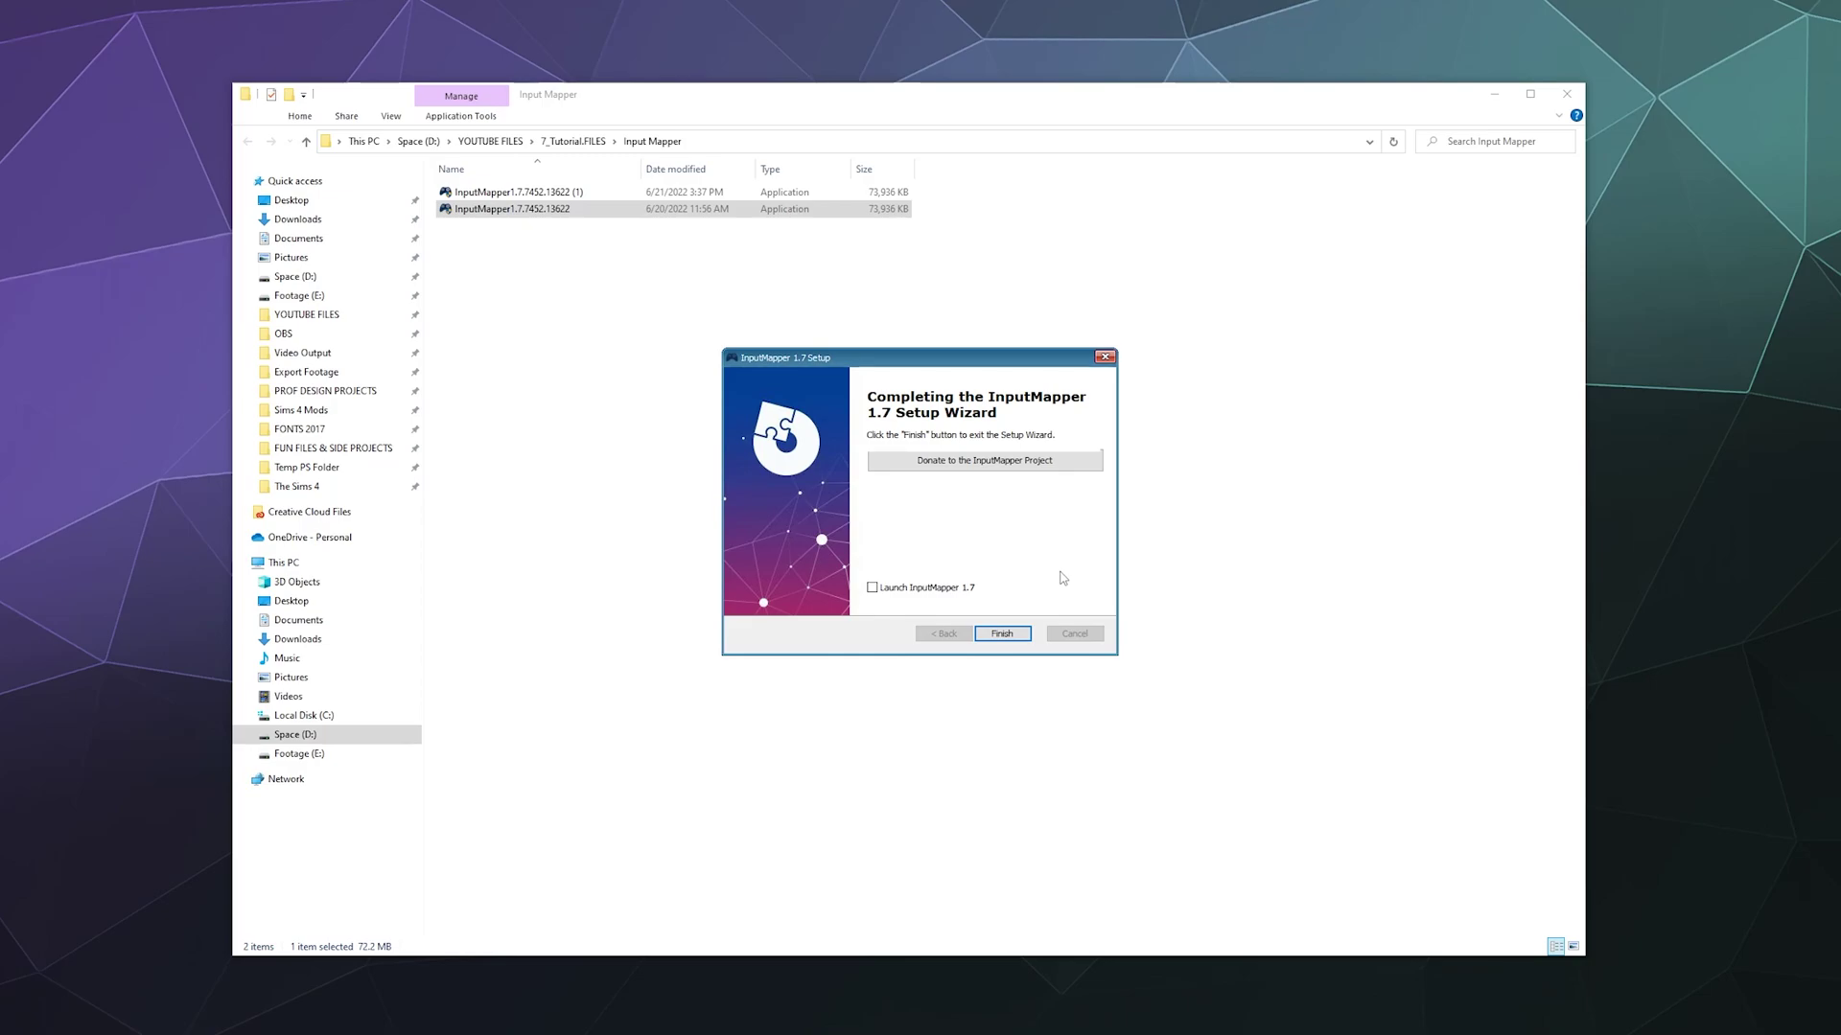
Step: Tick 'Launch InputMapper 1.7' and finish the setup wizard
left_click(874, 588)
left_click(996, 635)
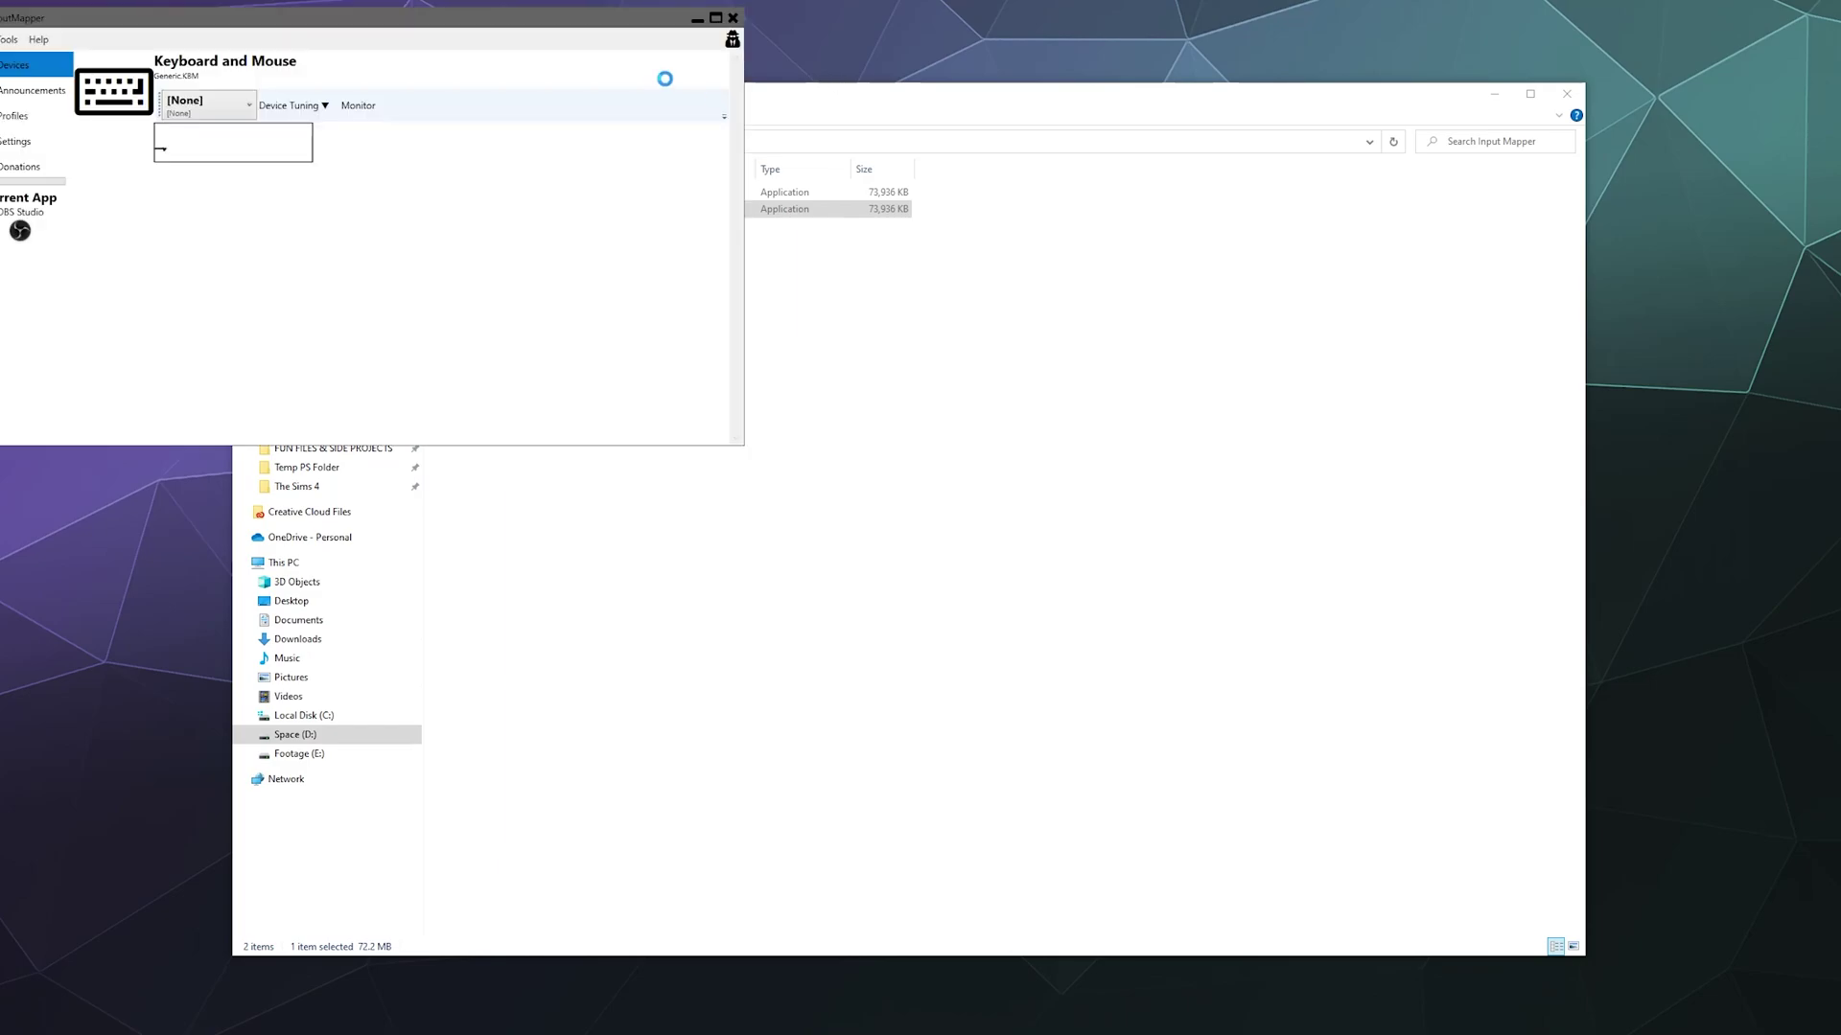
Step: Drag the InputMapper window to the centre of the screen
left_click_drag(591, 24, 1159, 365)
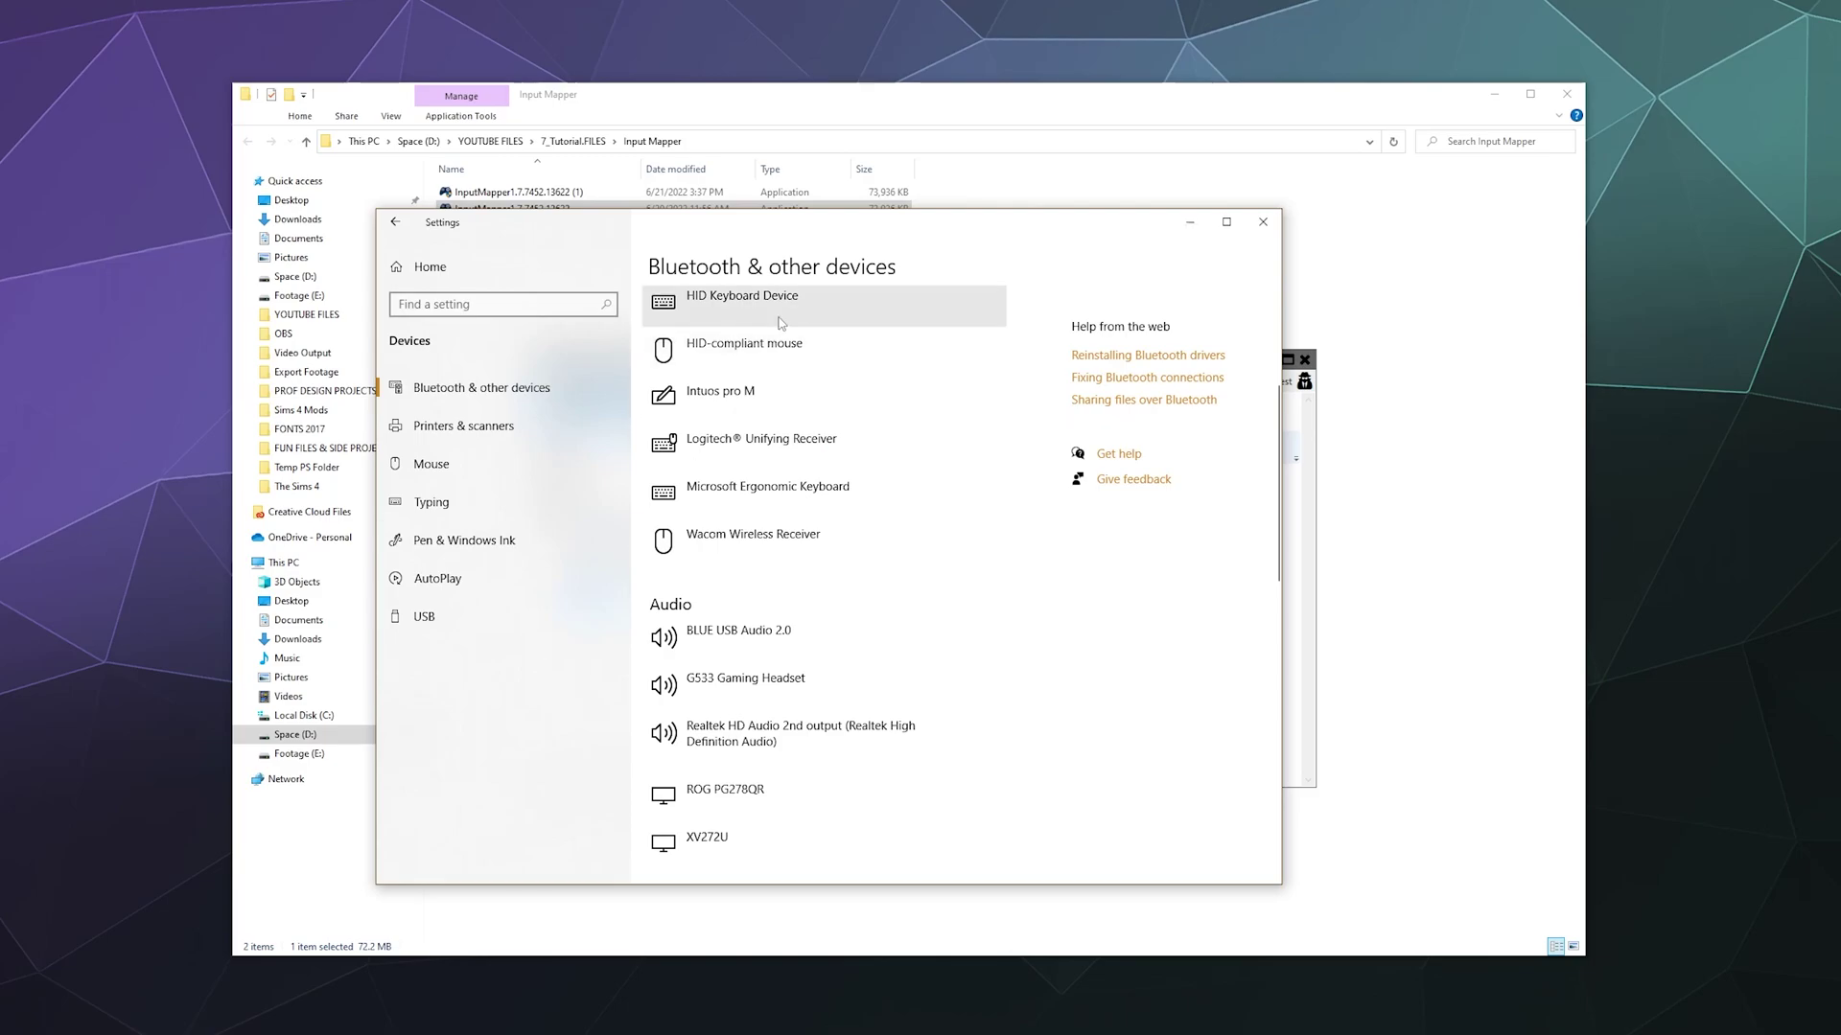
Step: Reposition the Bluetooth & other devices window and scroll to the top of the page
left_click_drag(778, 230, 928, 201)
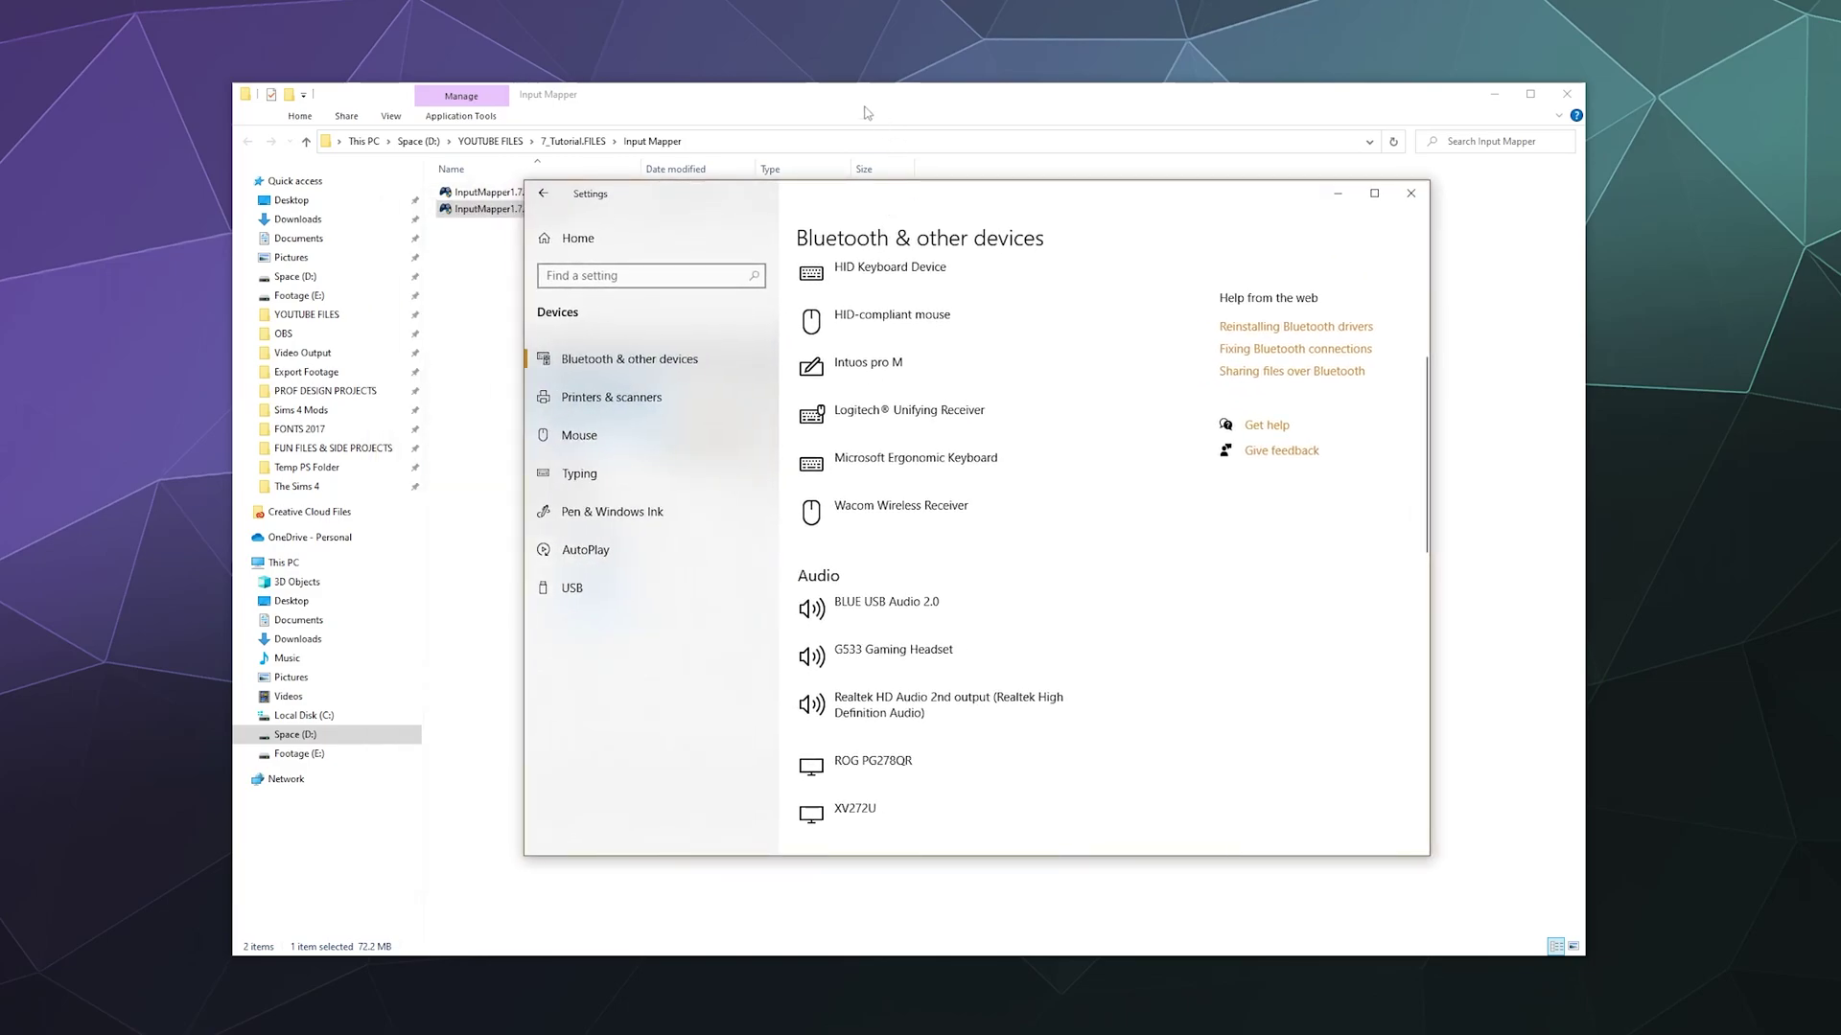
scroll(923, 393, "up", 3)
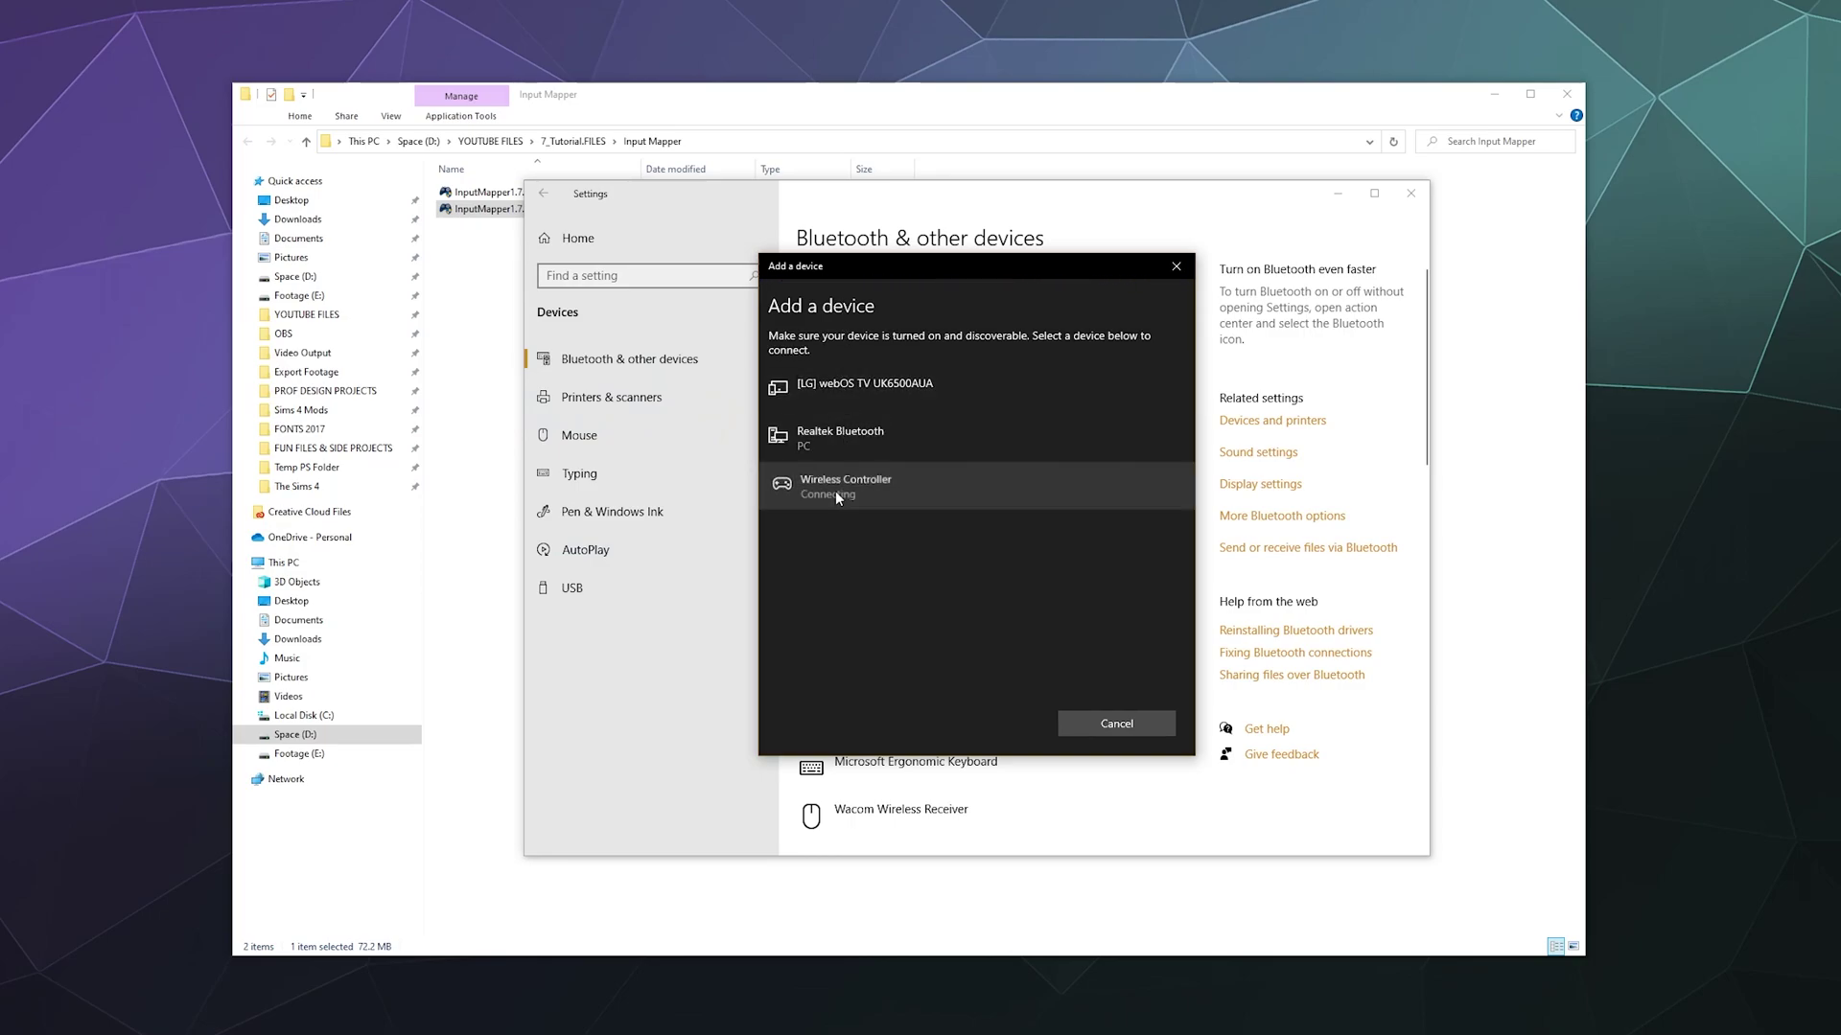
Step: Pair the Wireless Controller over Bluetooth, then minimize Settings to reveal InputMapper
left_click(836, 489)
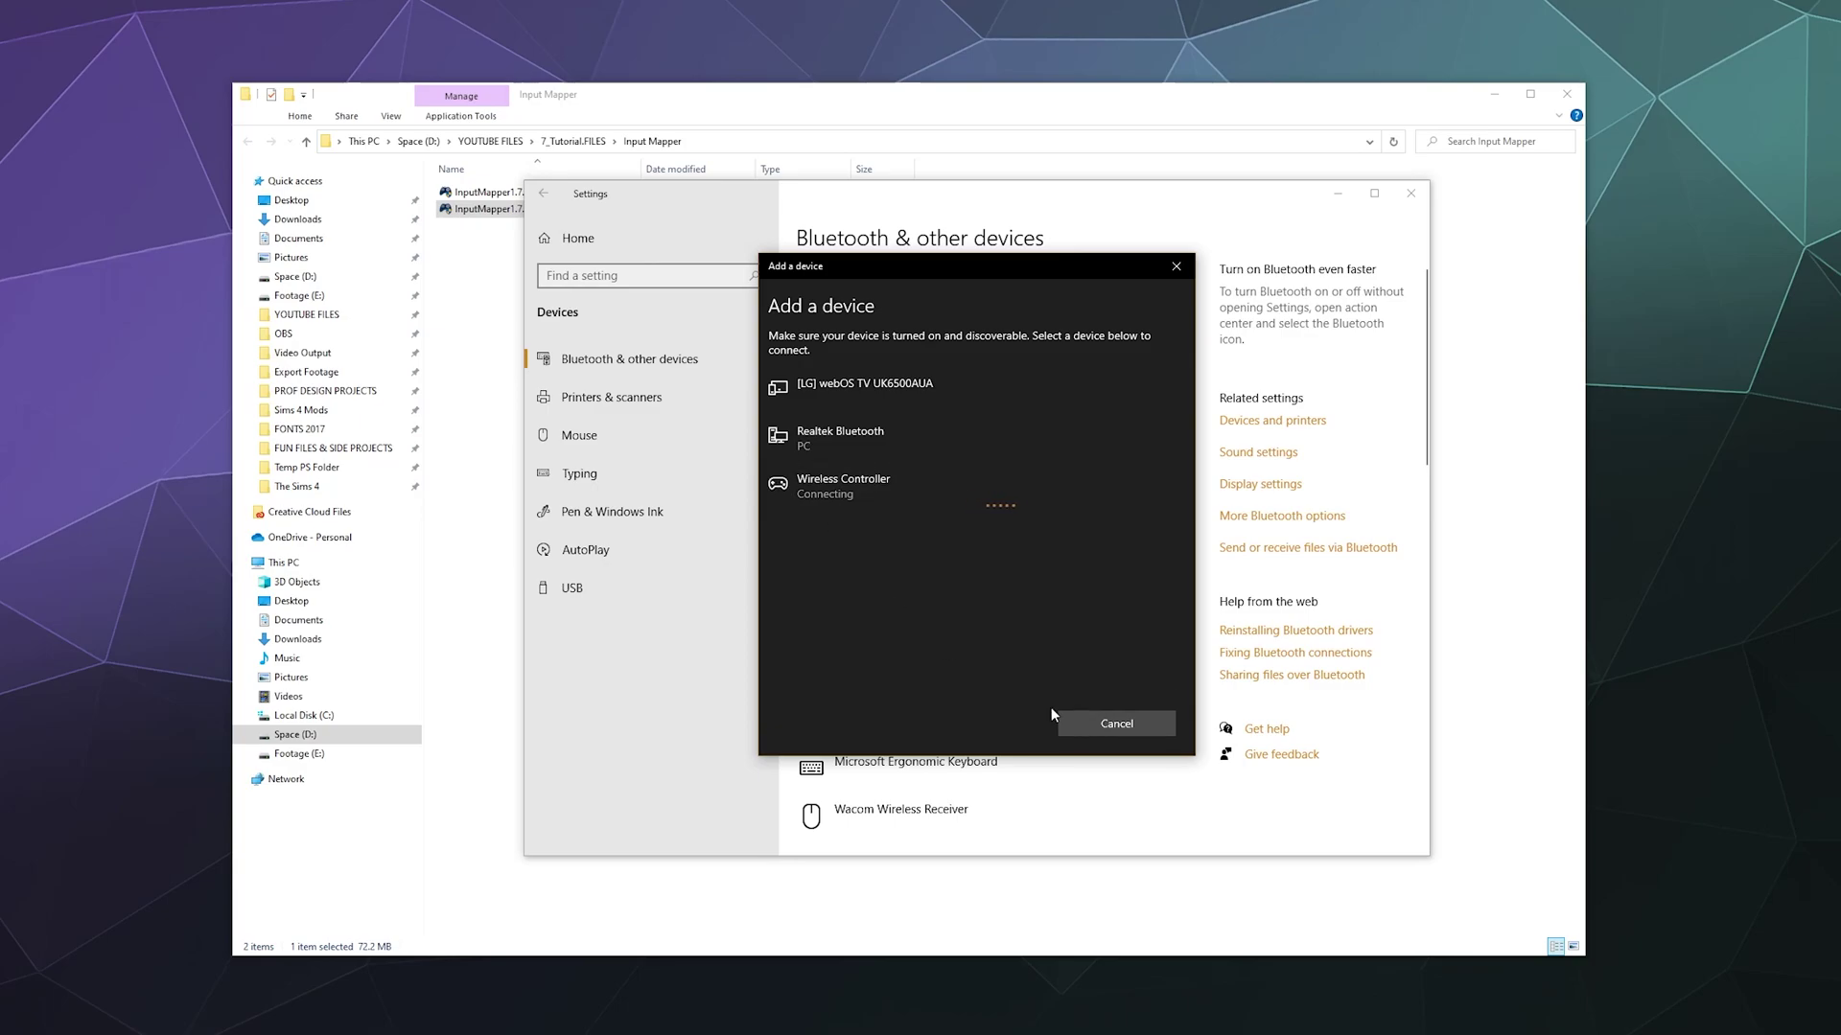
left_click(1100, 726)
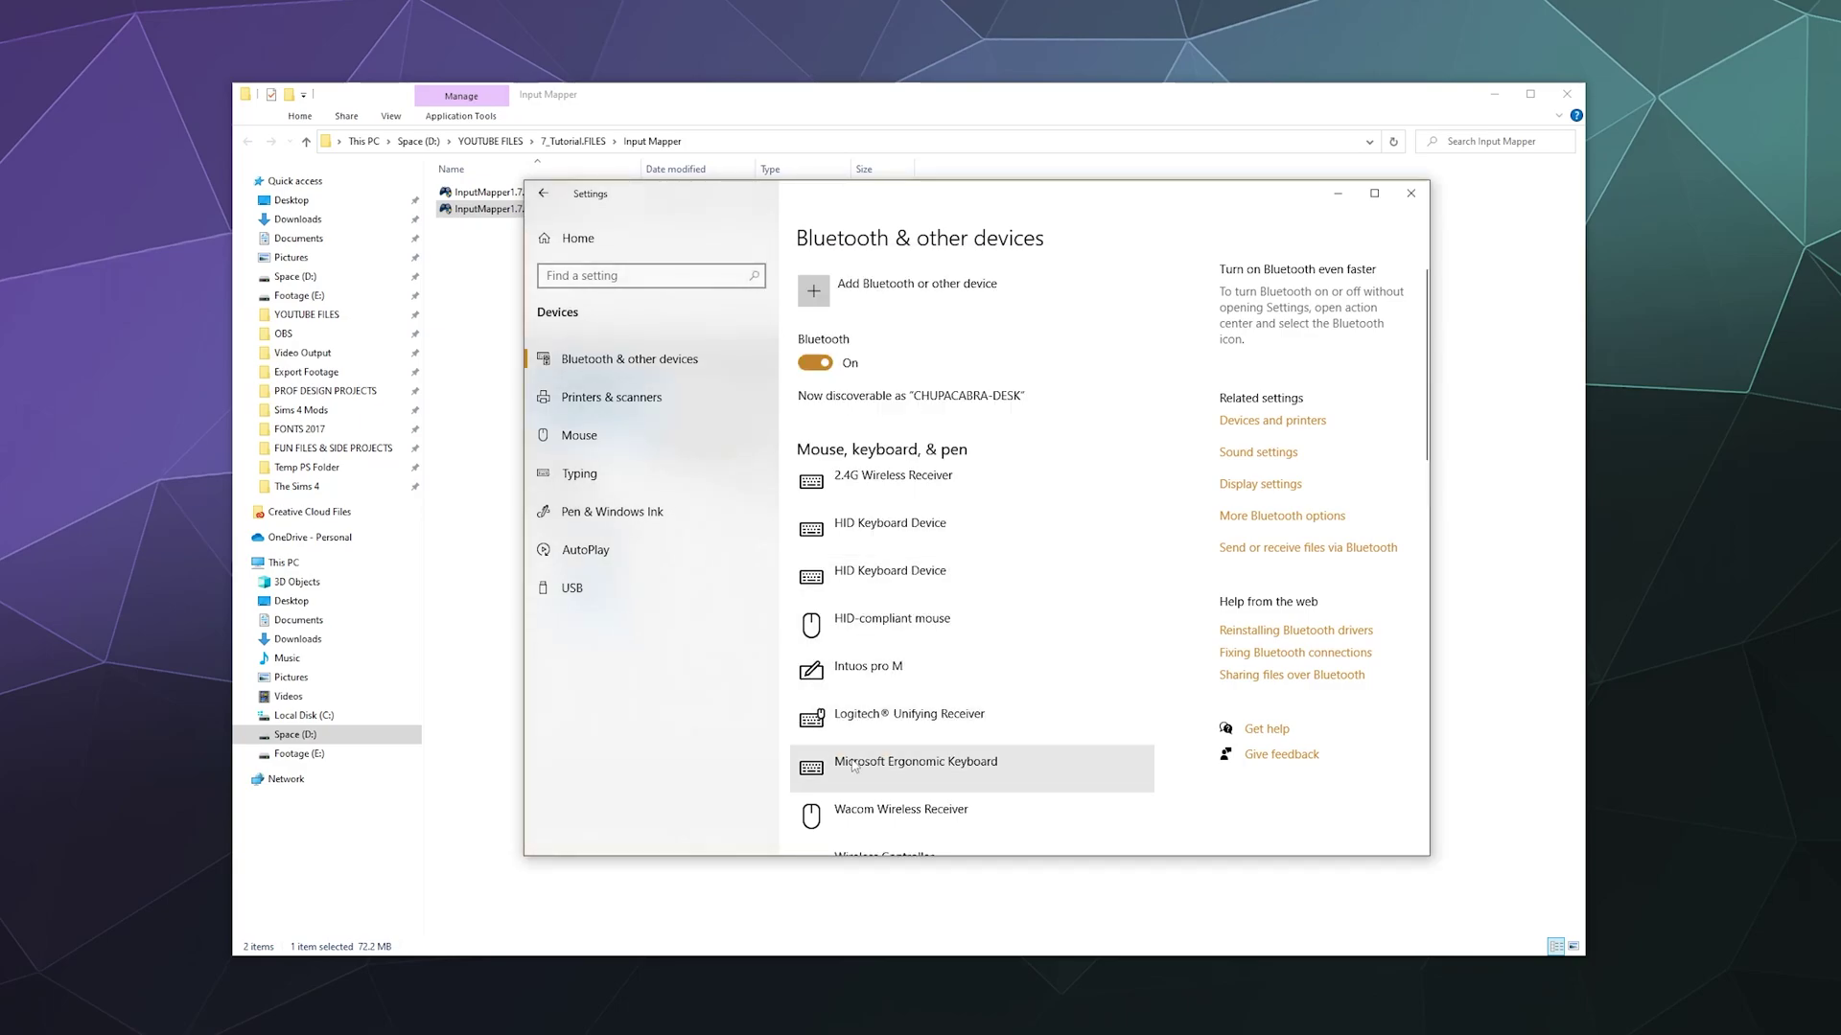
scroll(911, 613, "down", 3)
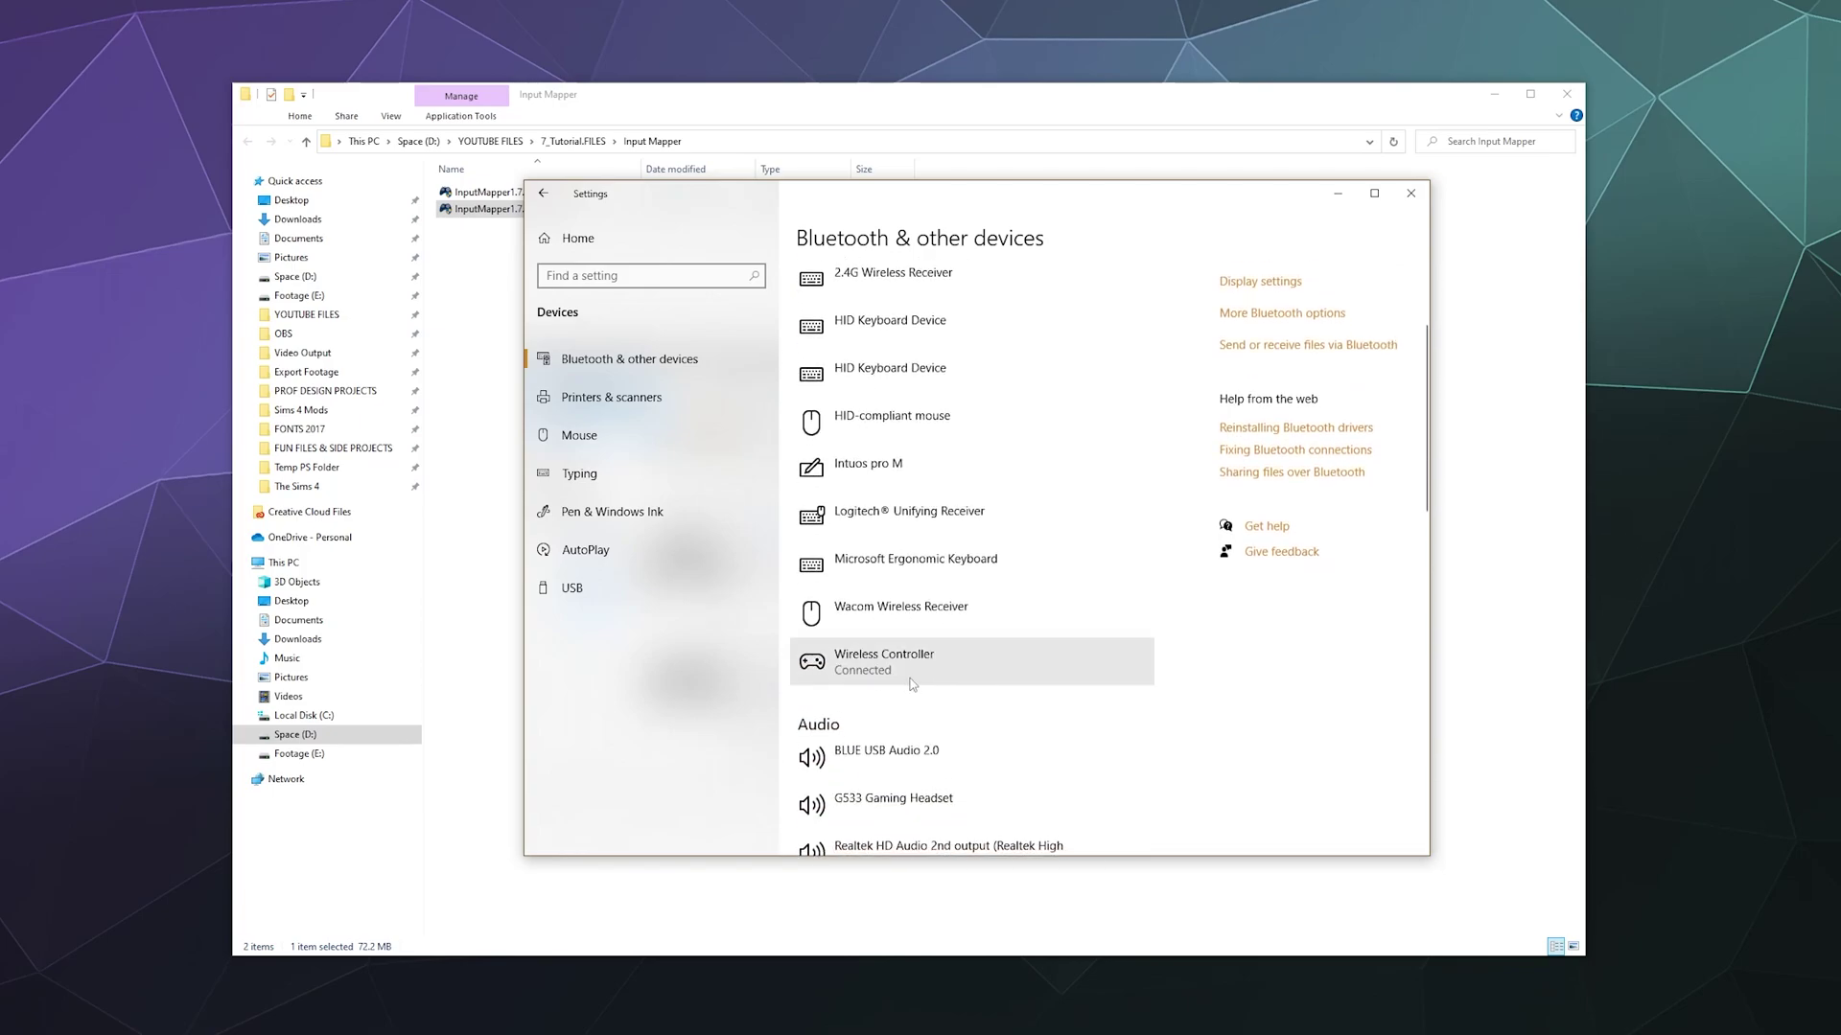
left_click(1338, 199)
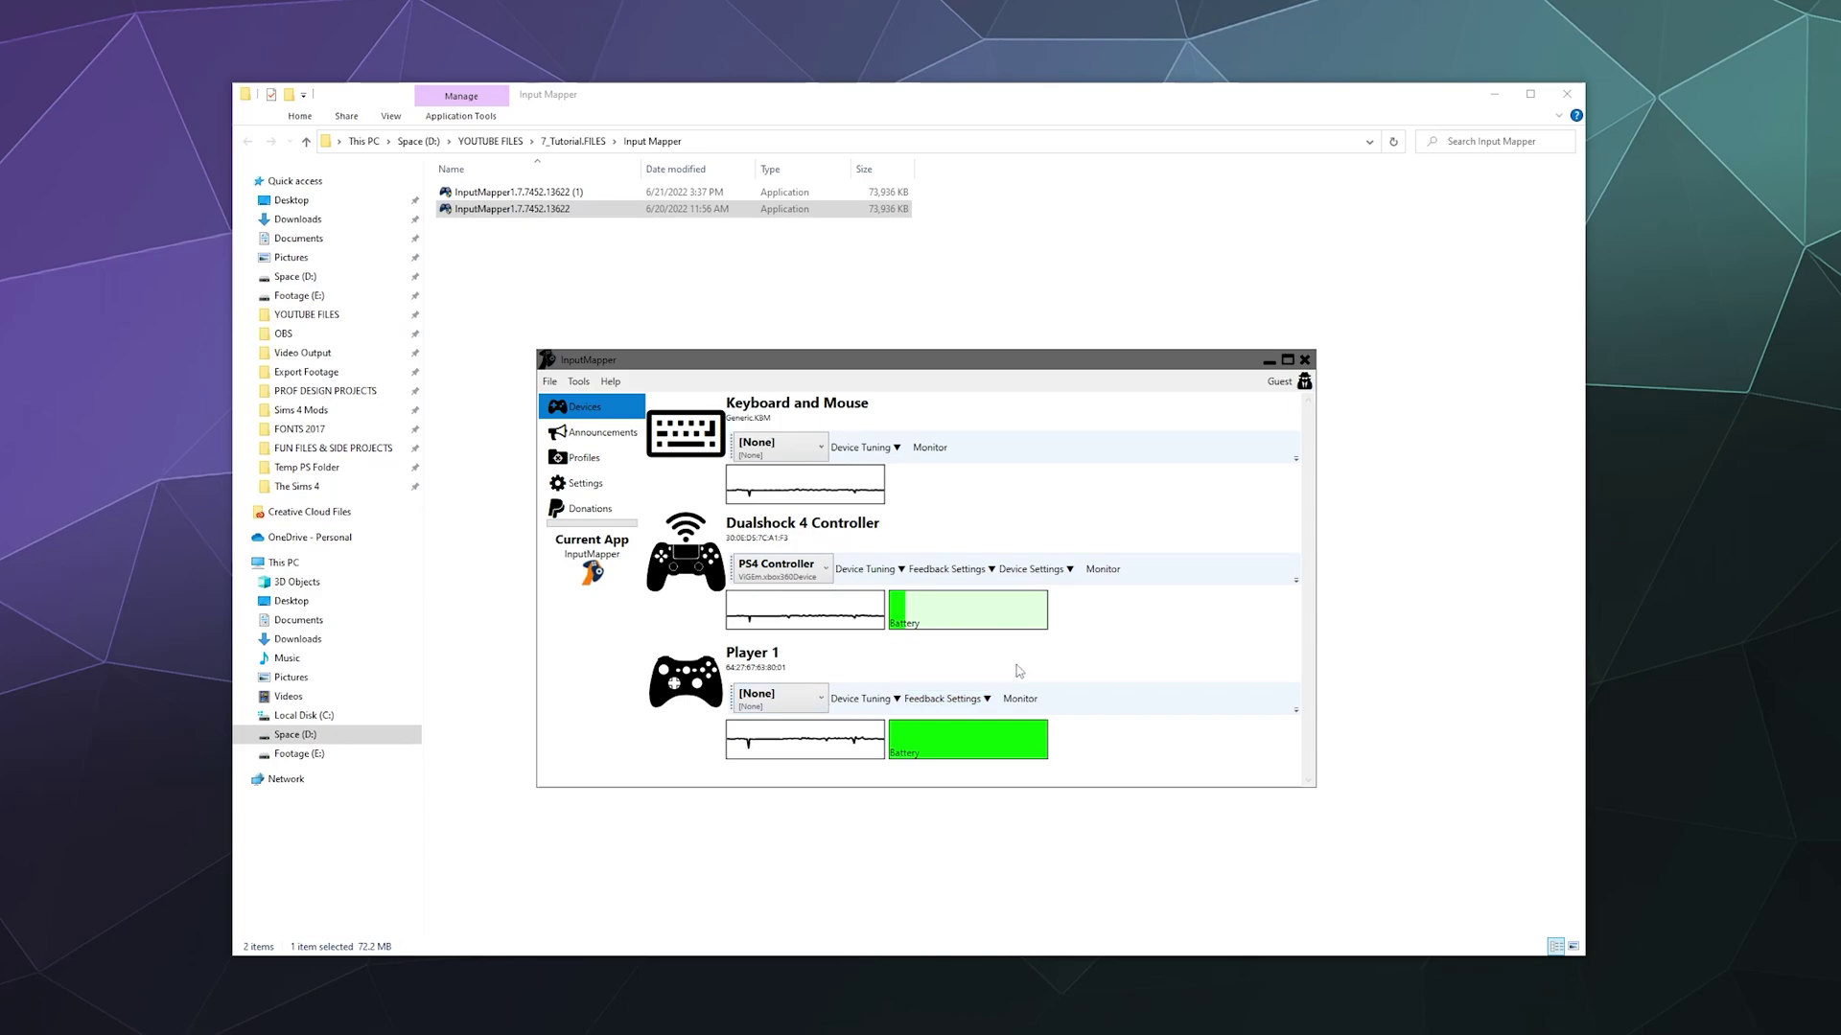
Step: Start a [New] profile for the Dualshock 4 Controller and center the profile wizard
left_click(815, 707)
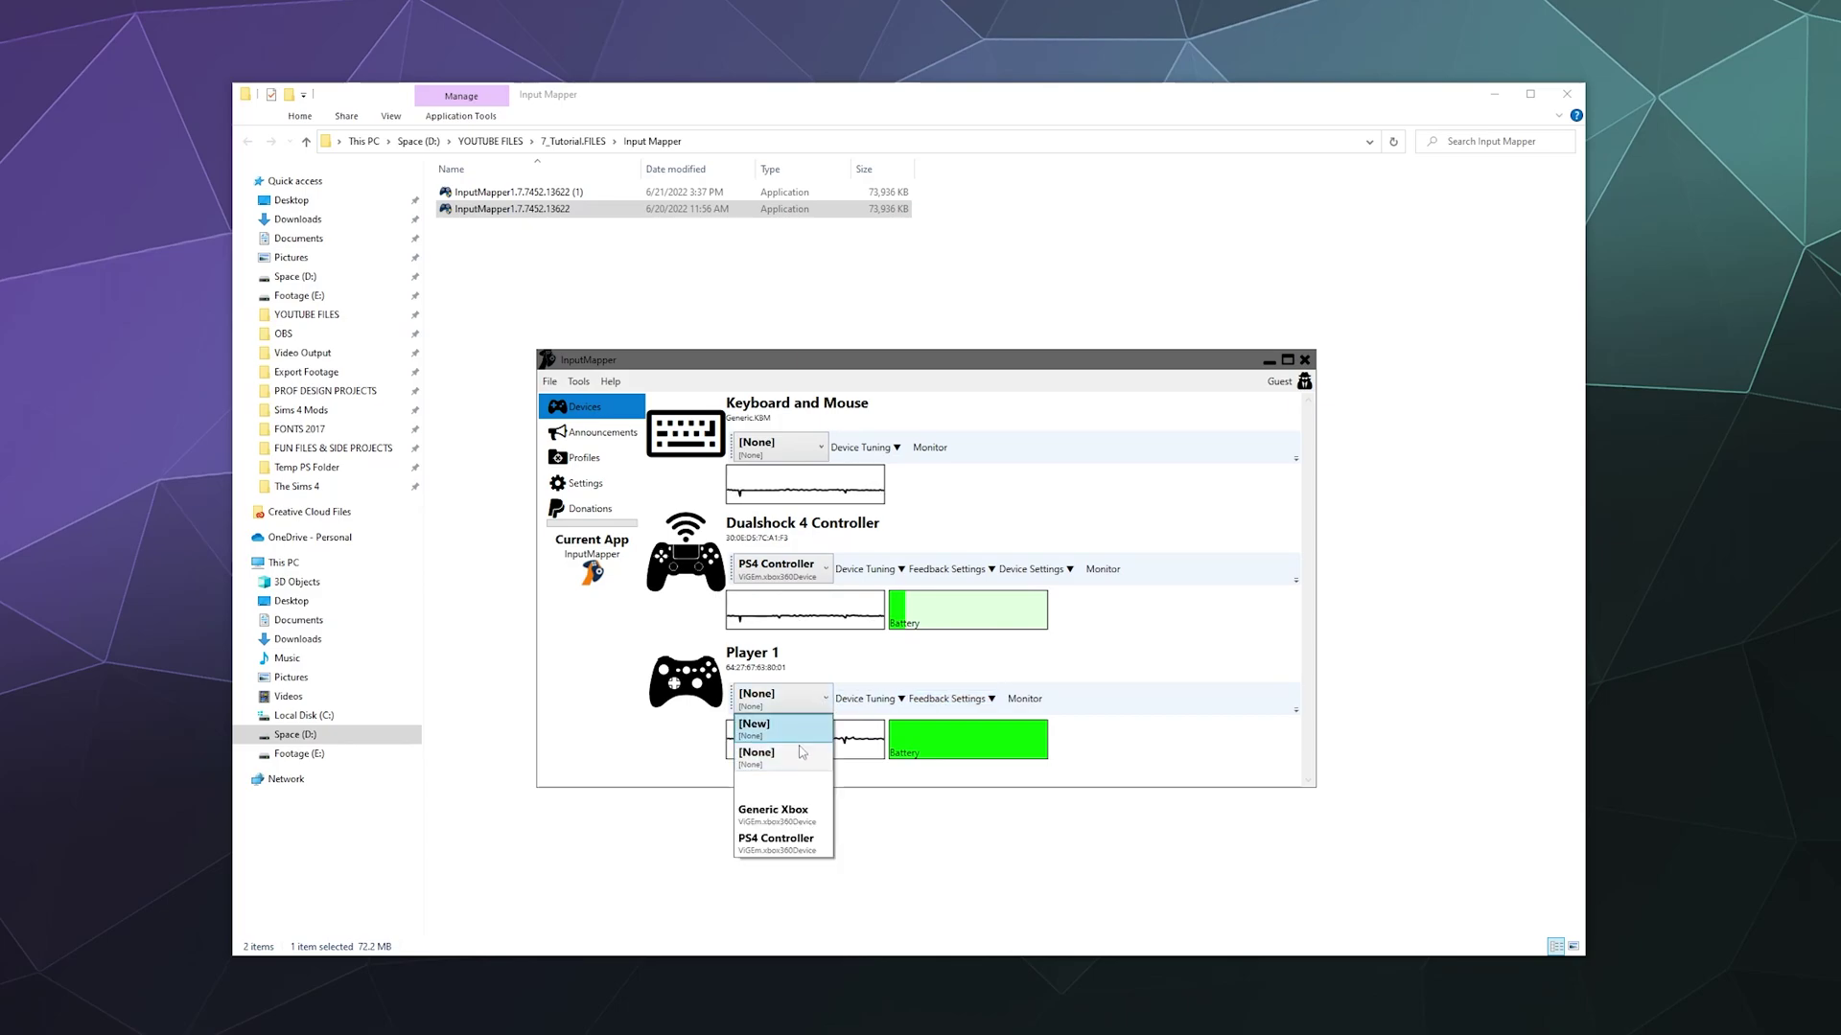
left_click(1004, 690)
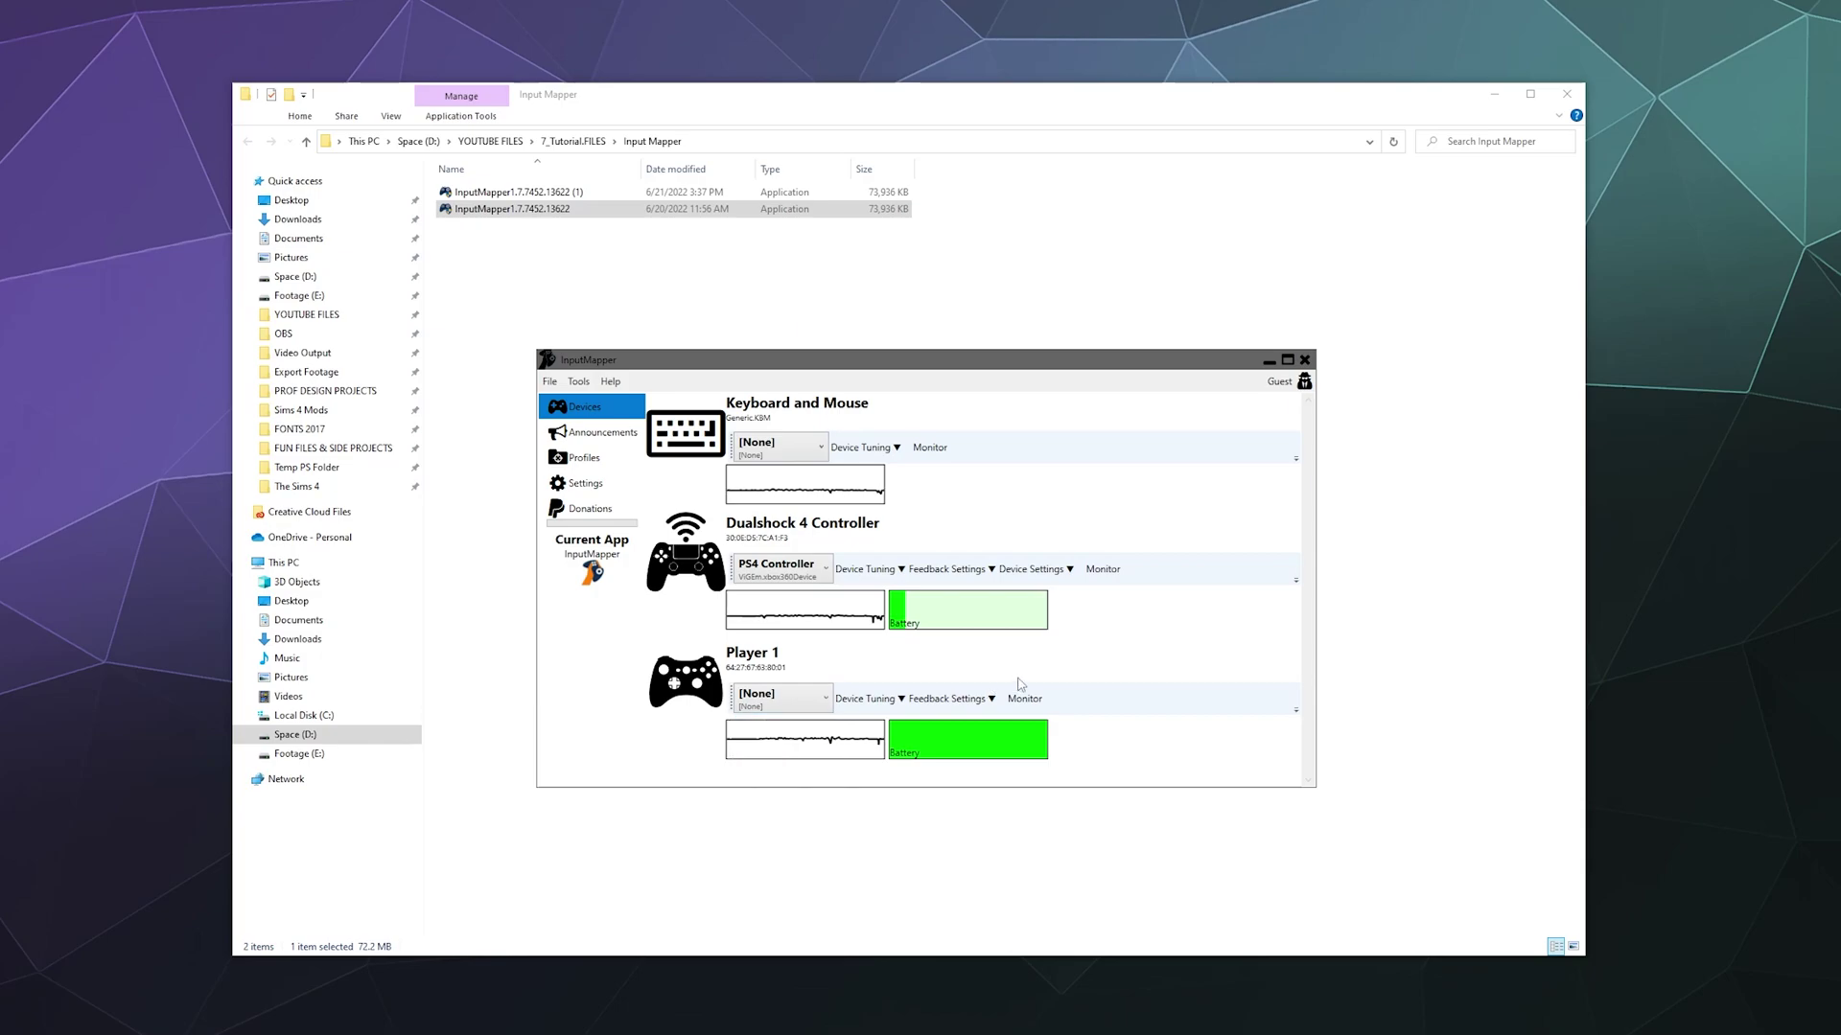
left_click(819, 575)
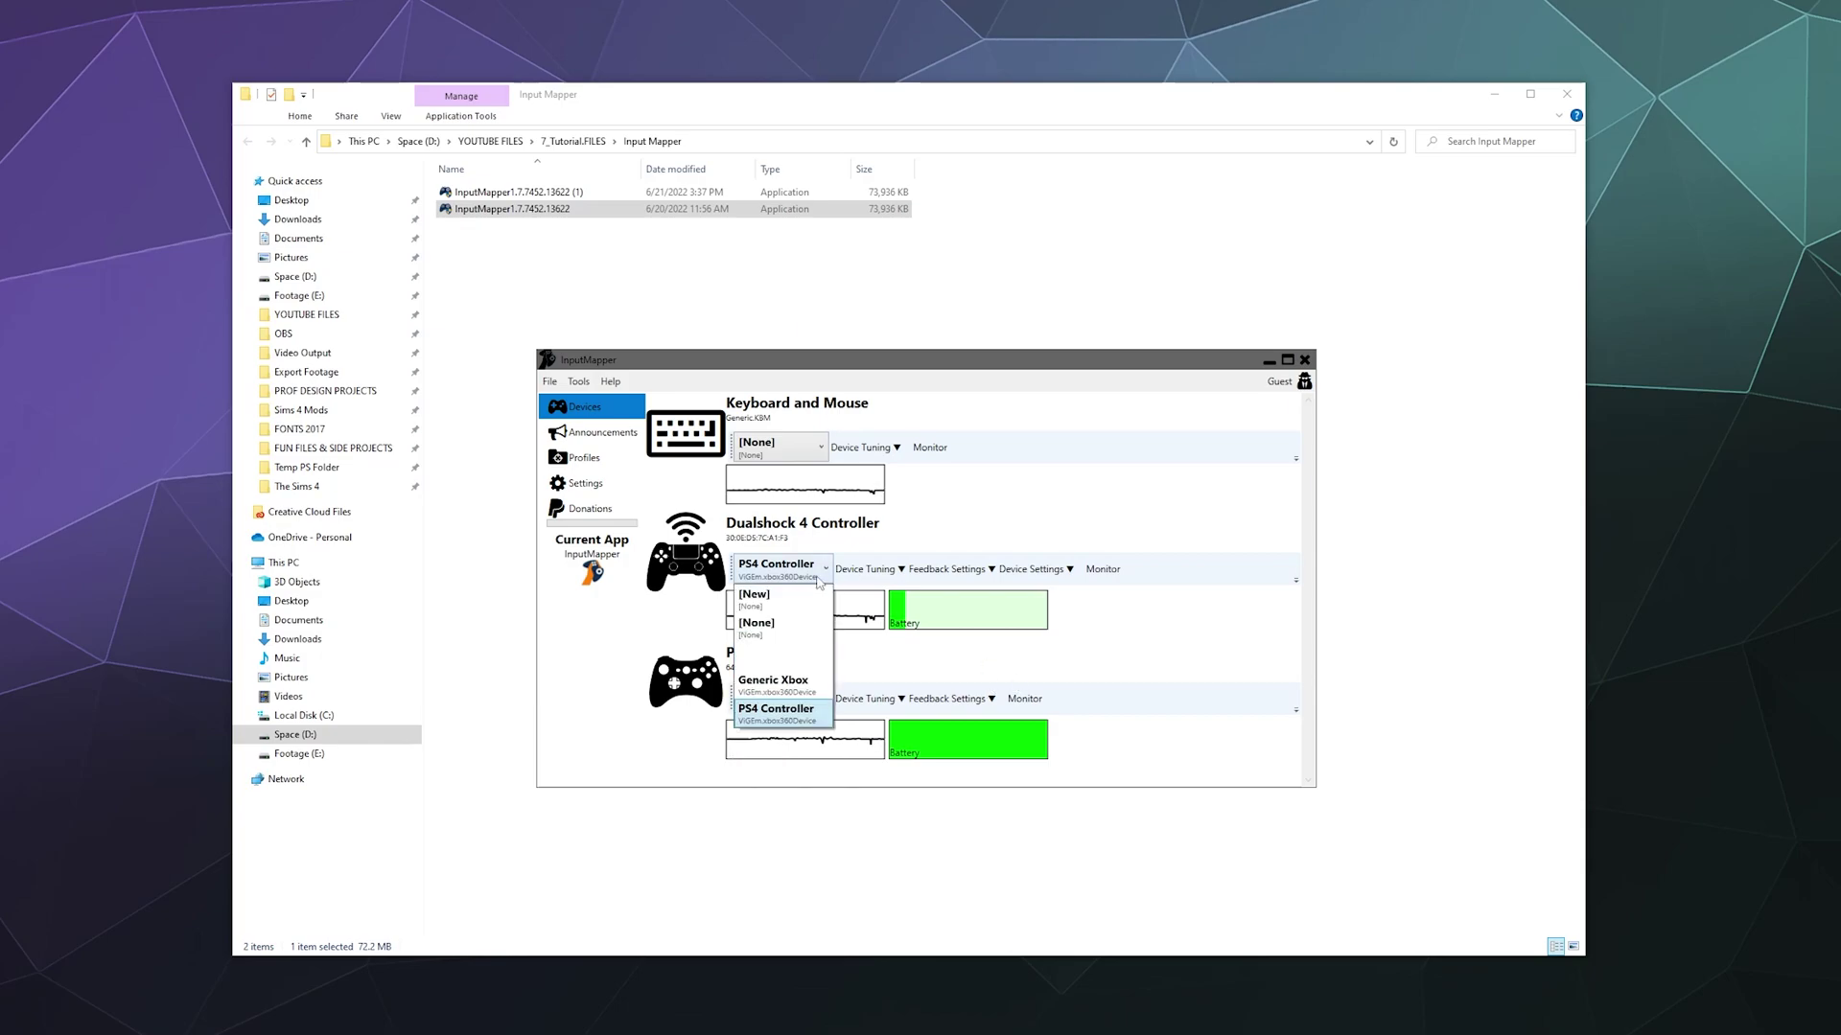
left_click(793, 601)
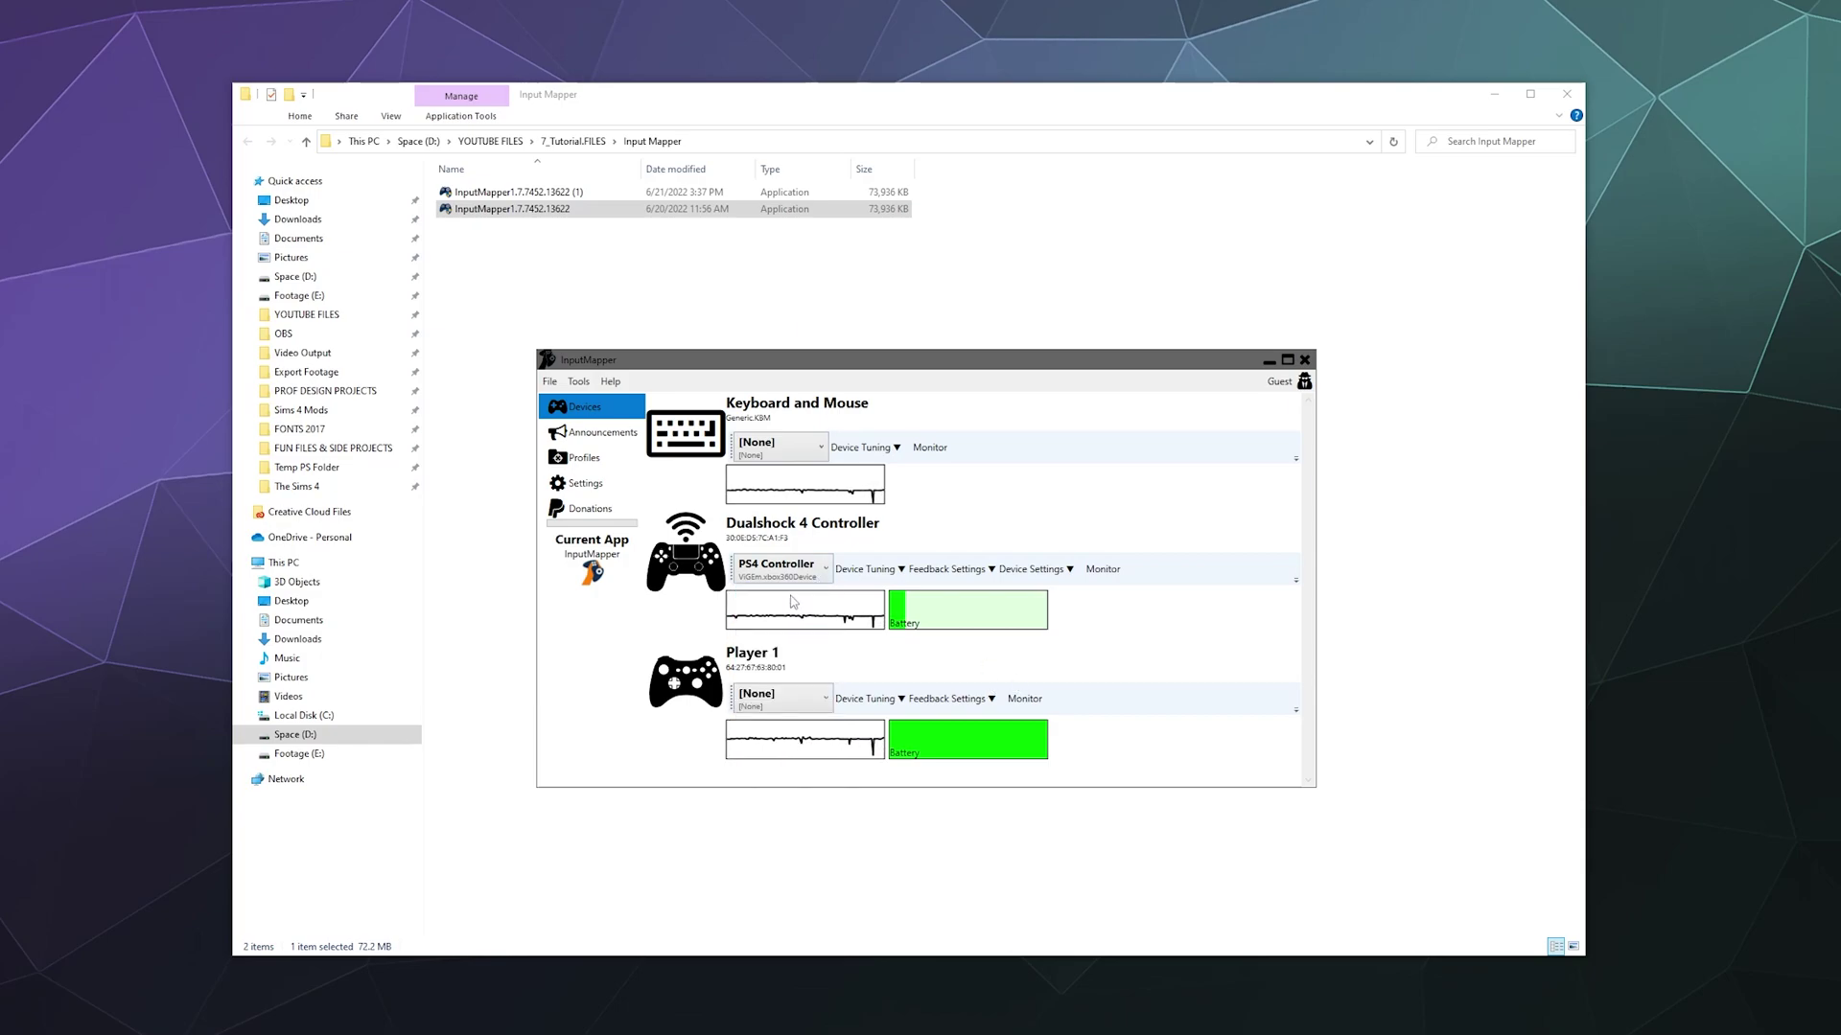
left_click_drag(318, 51, 1021, 450)
Step: Replace the default profile name with 'My Cool Cont'
left_click(887, 509)
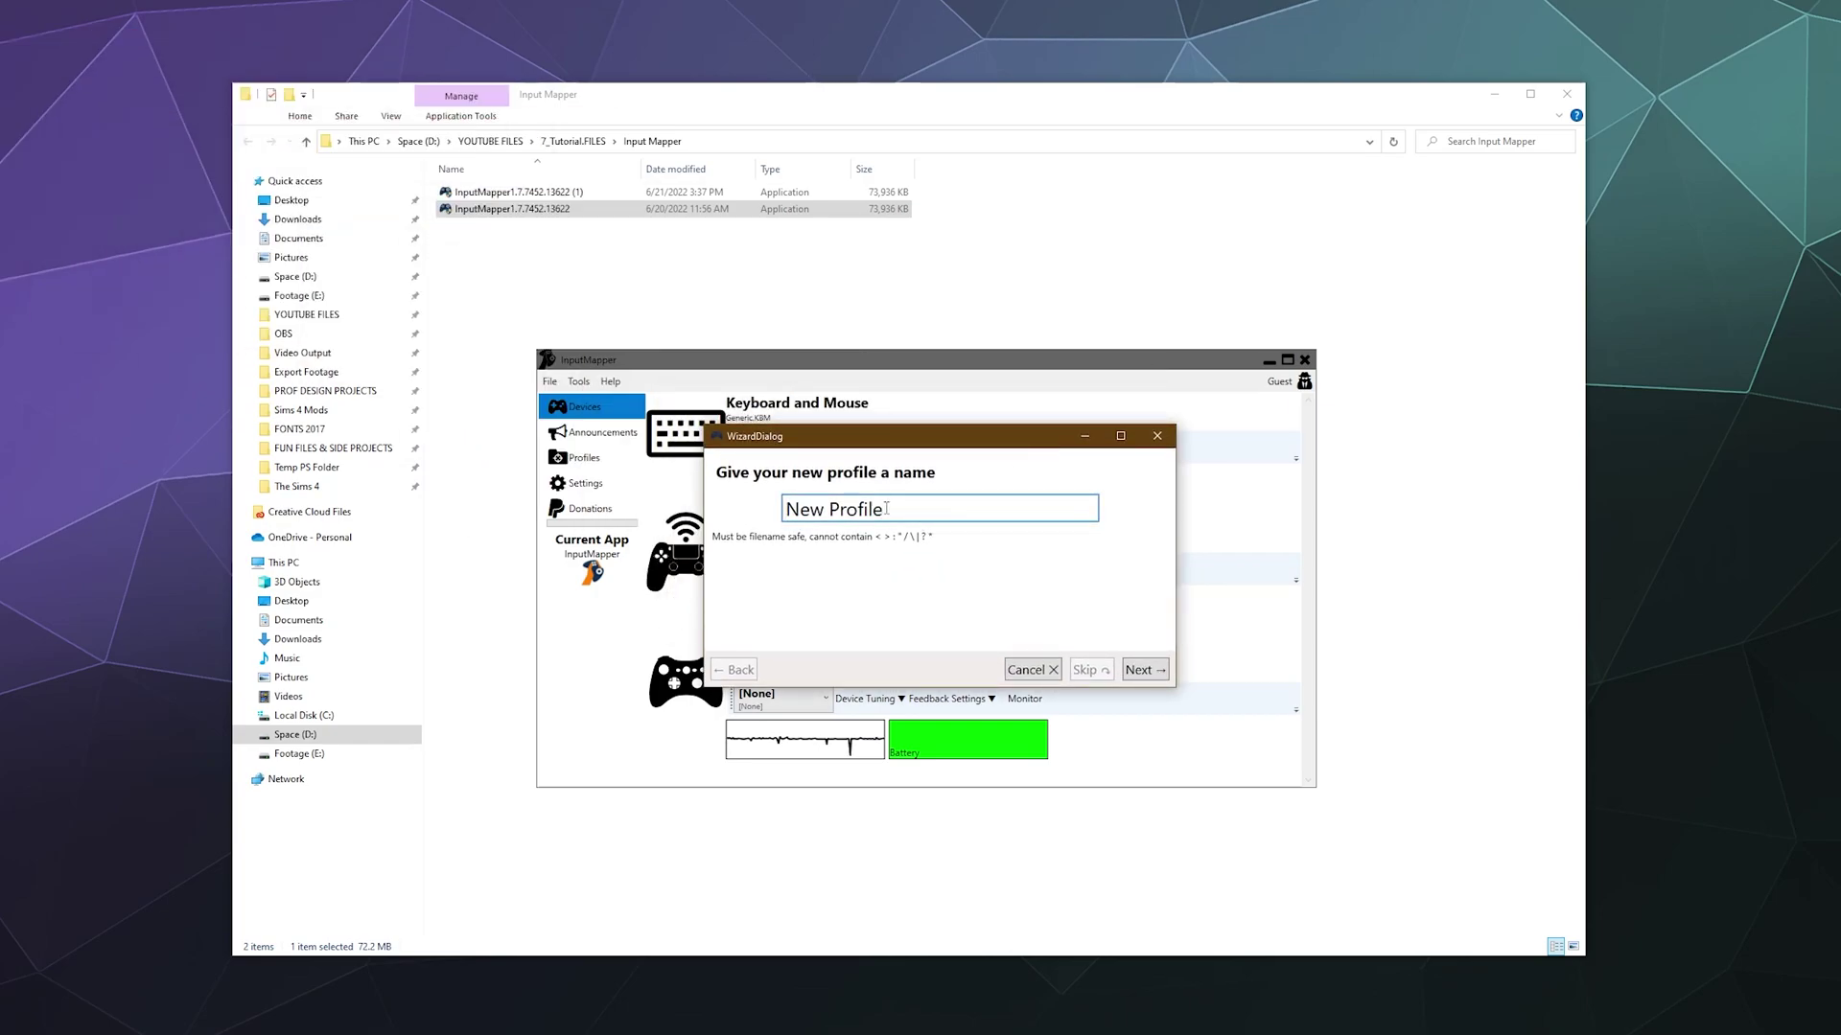
key("ctrl+a")
key("BackSpace")
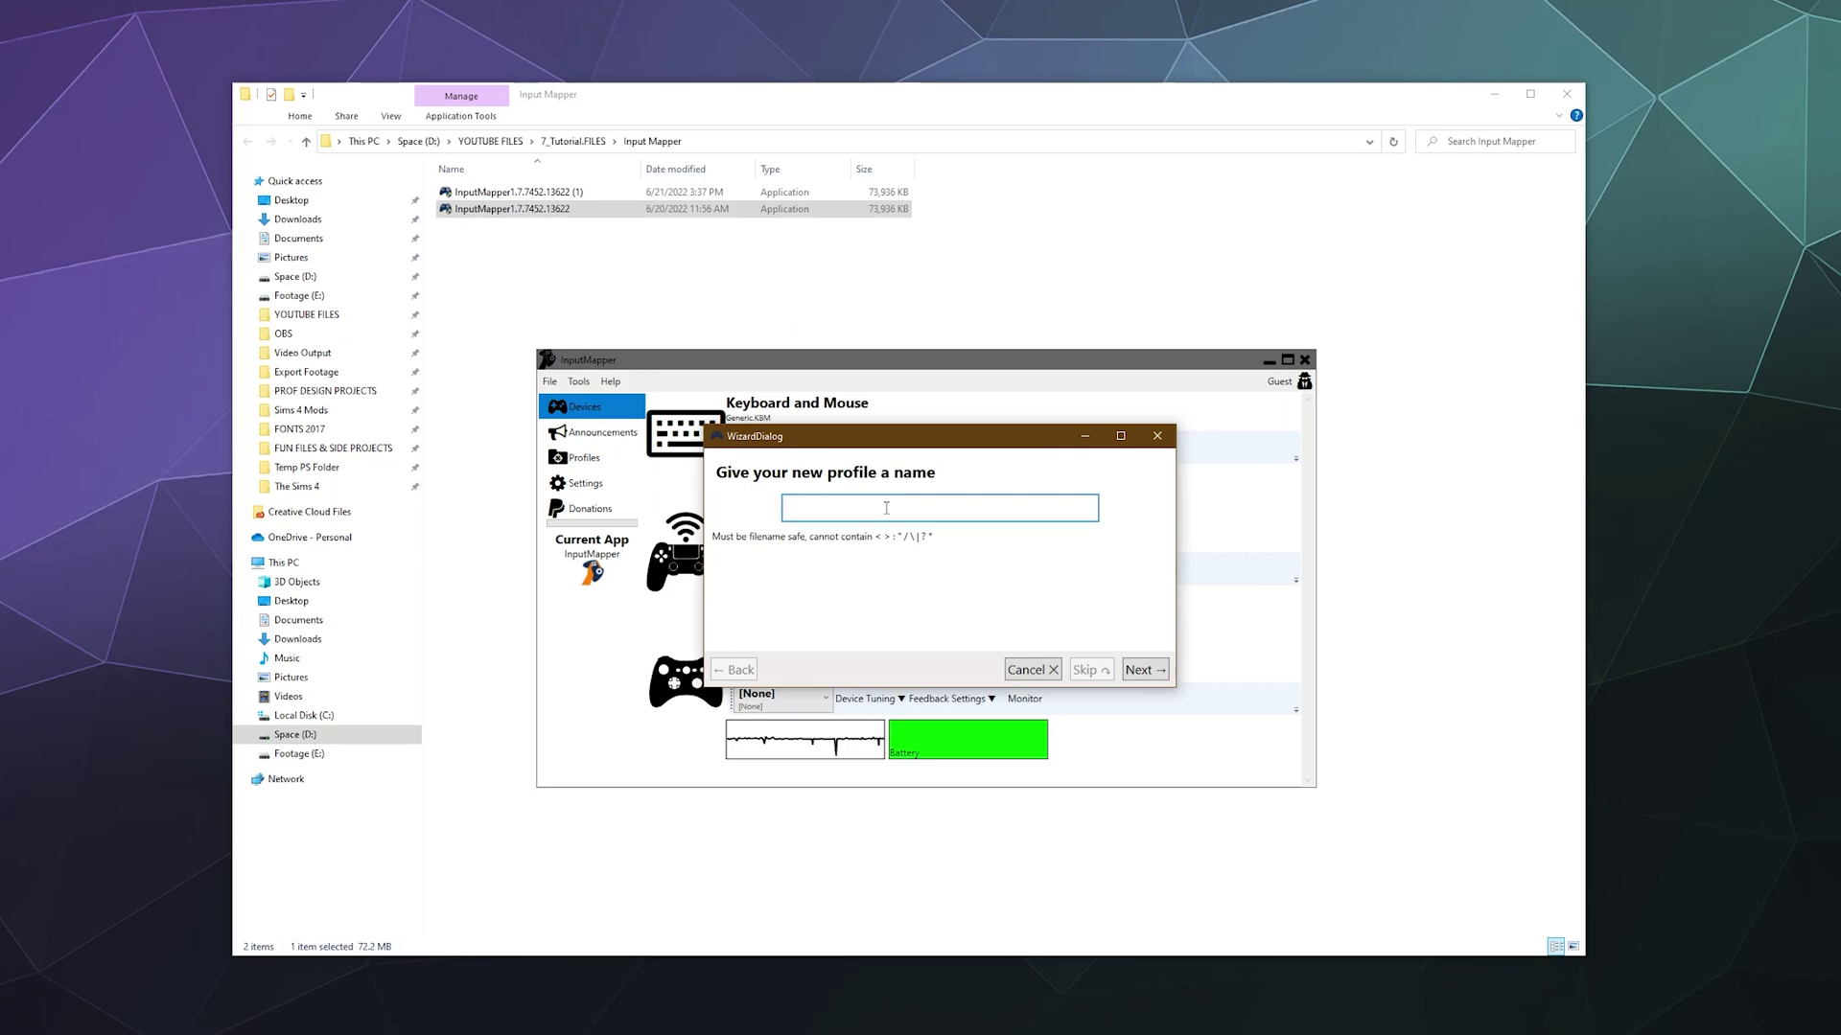
type("My Cool Cont")
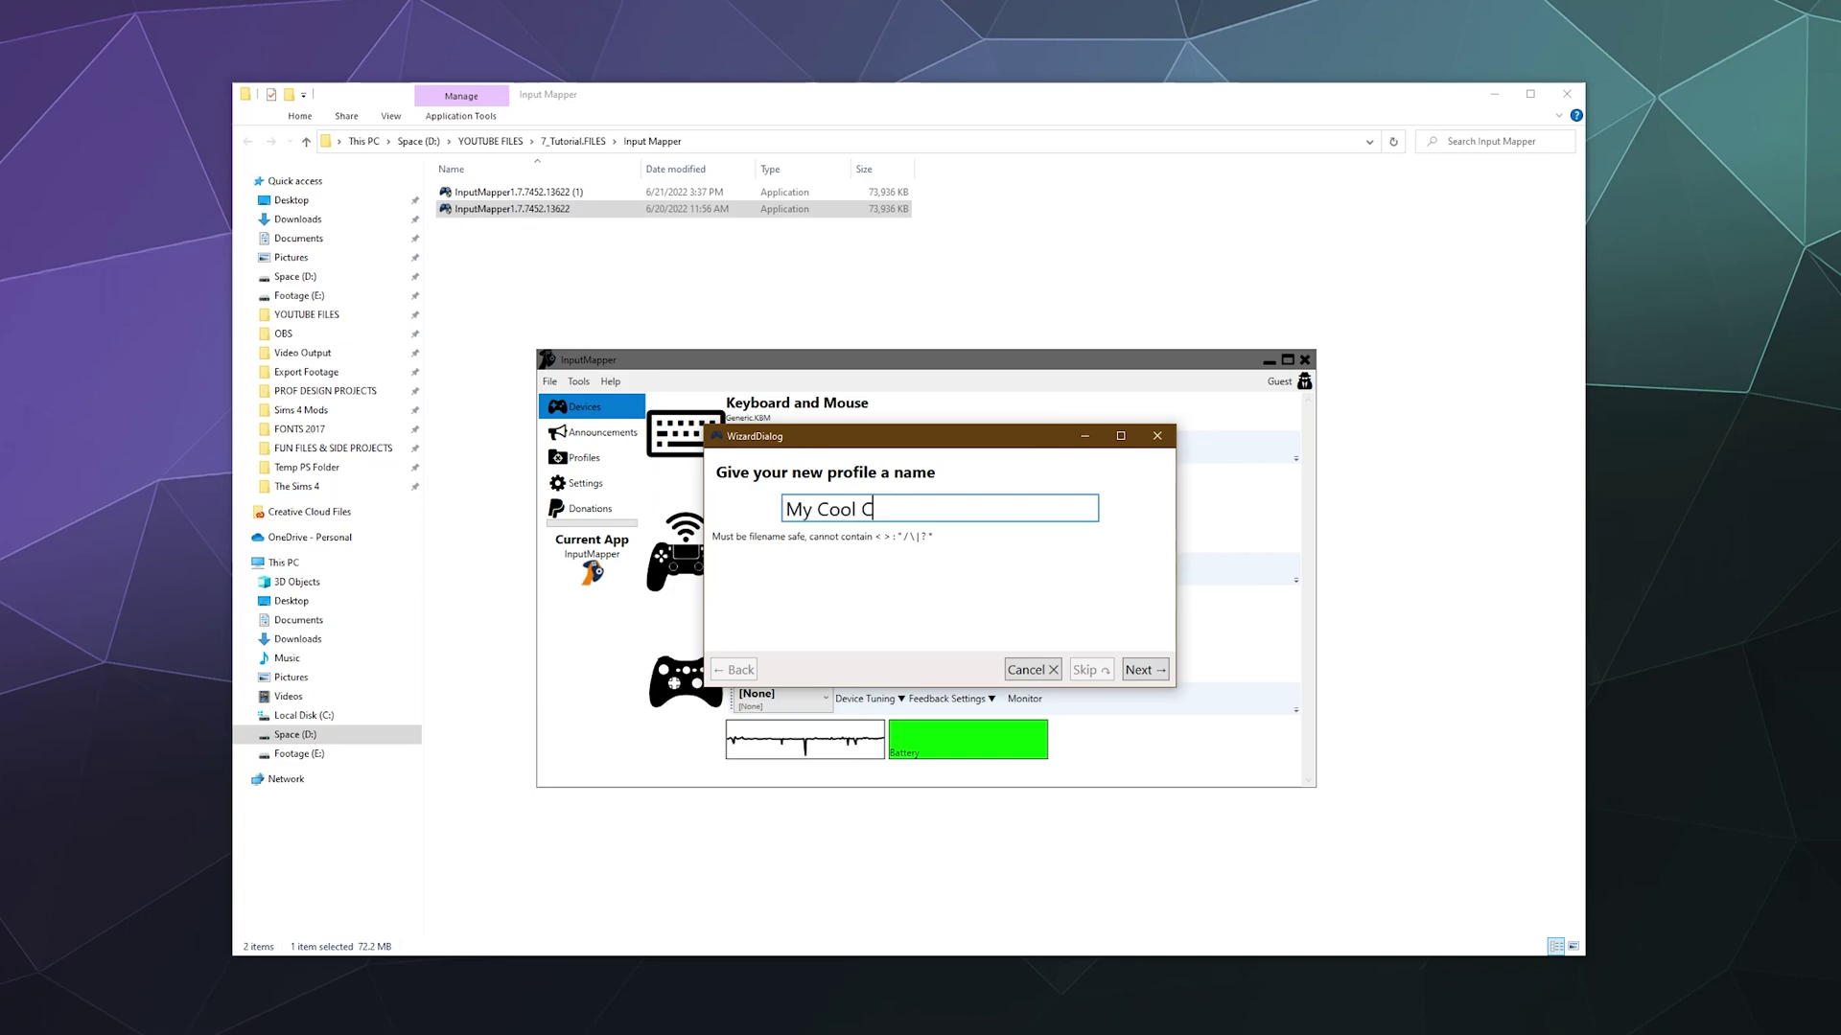
Step: Set the profile's output device to 360 Controller and finish the wizard
left_click(1130, 670)
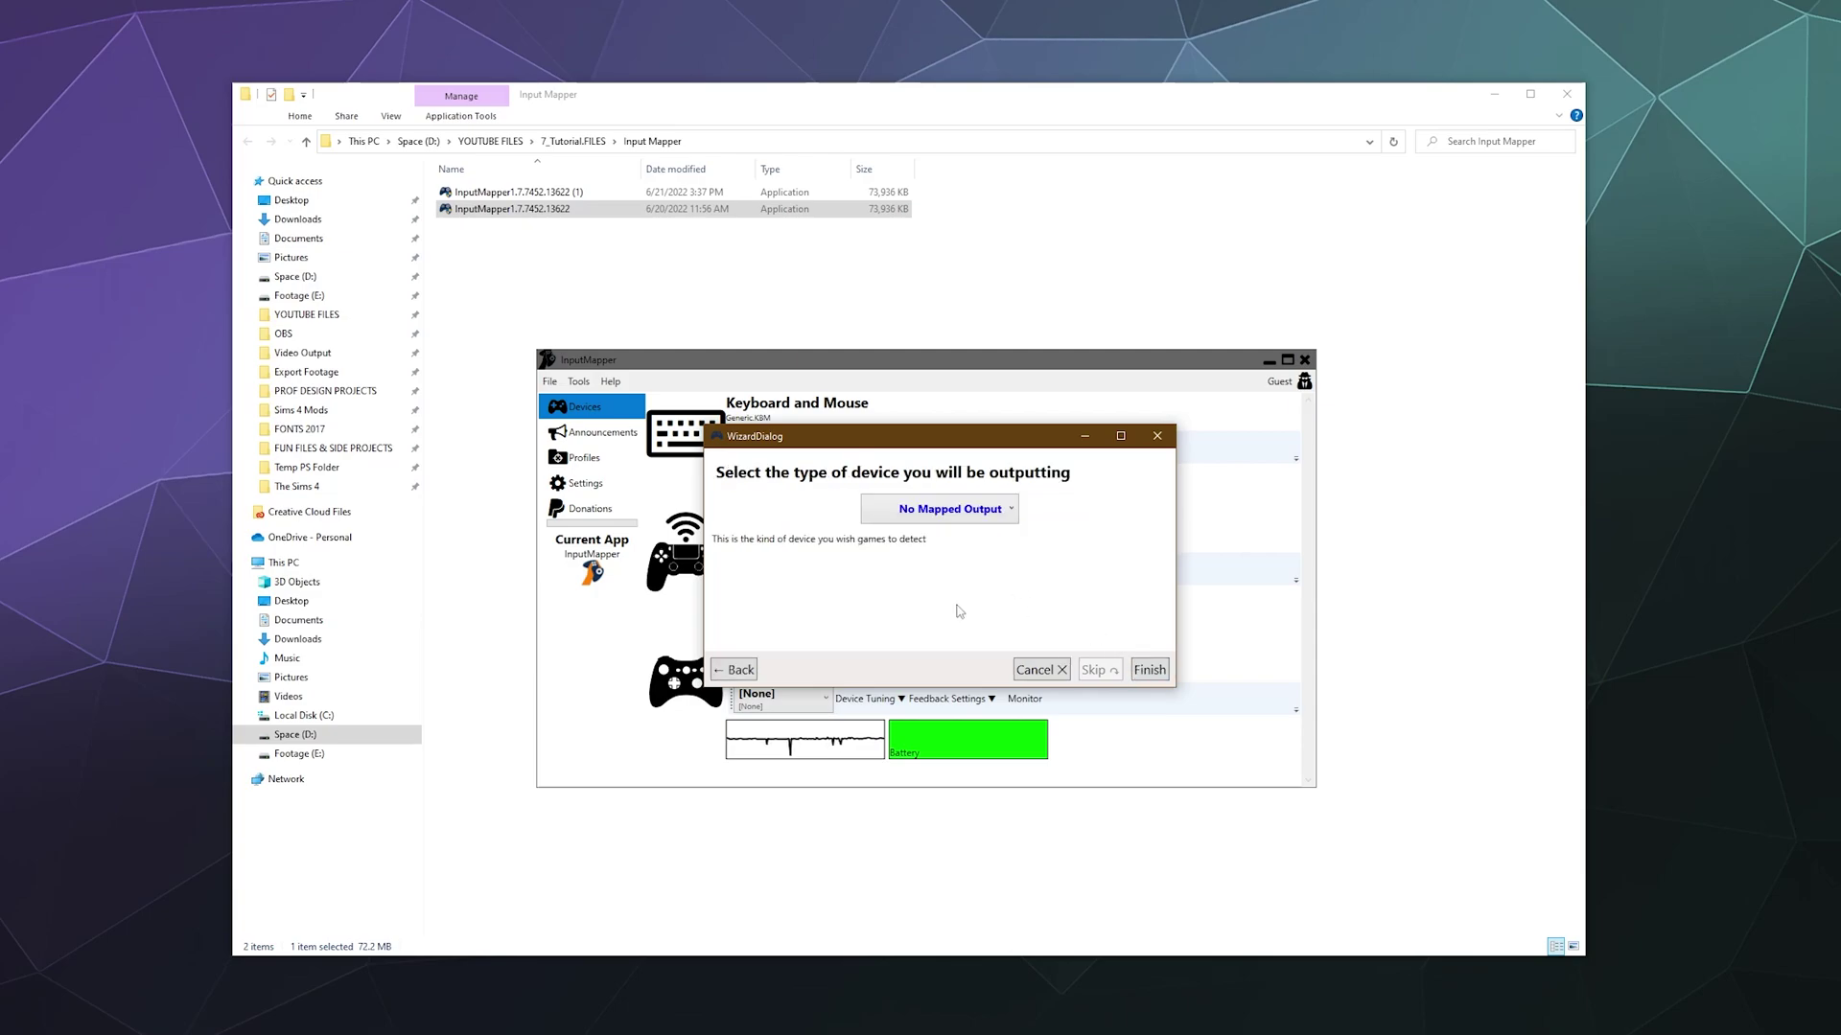
left_click(951, 516)
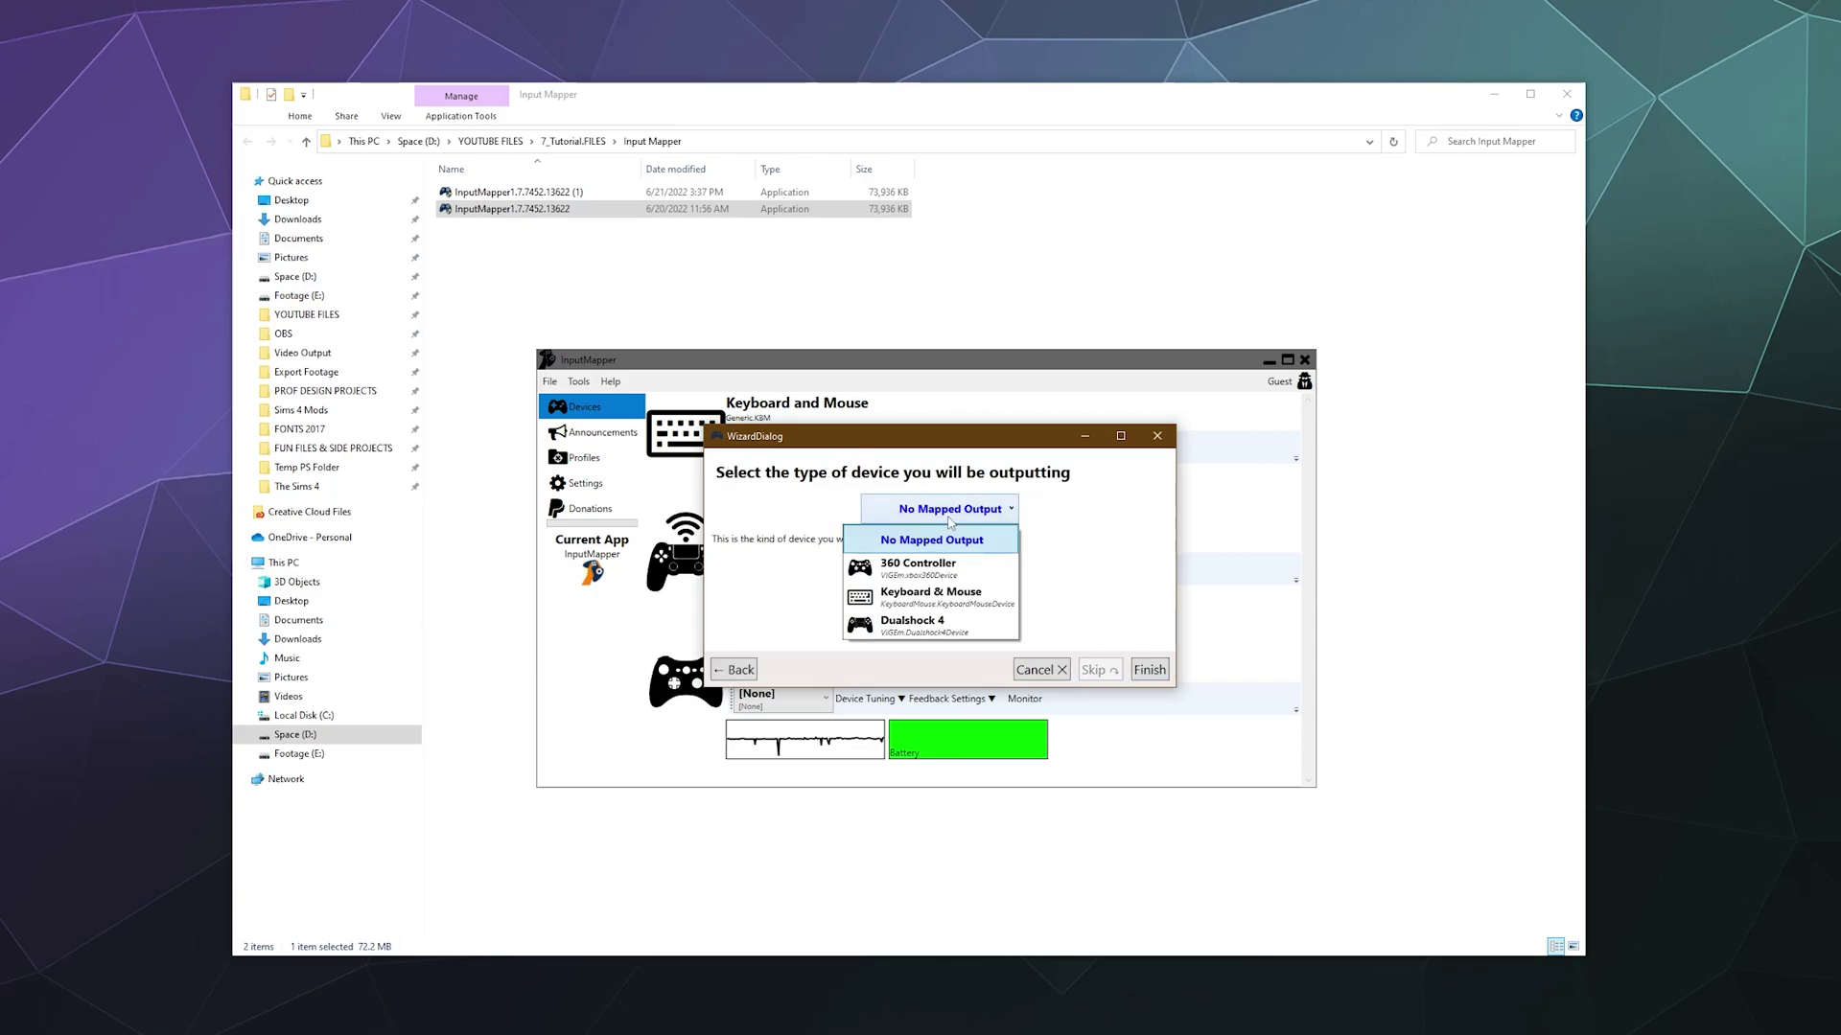
left_click(928, 575)
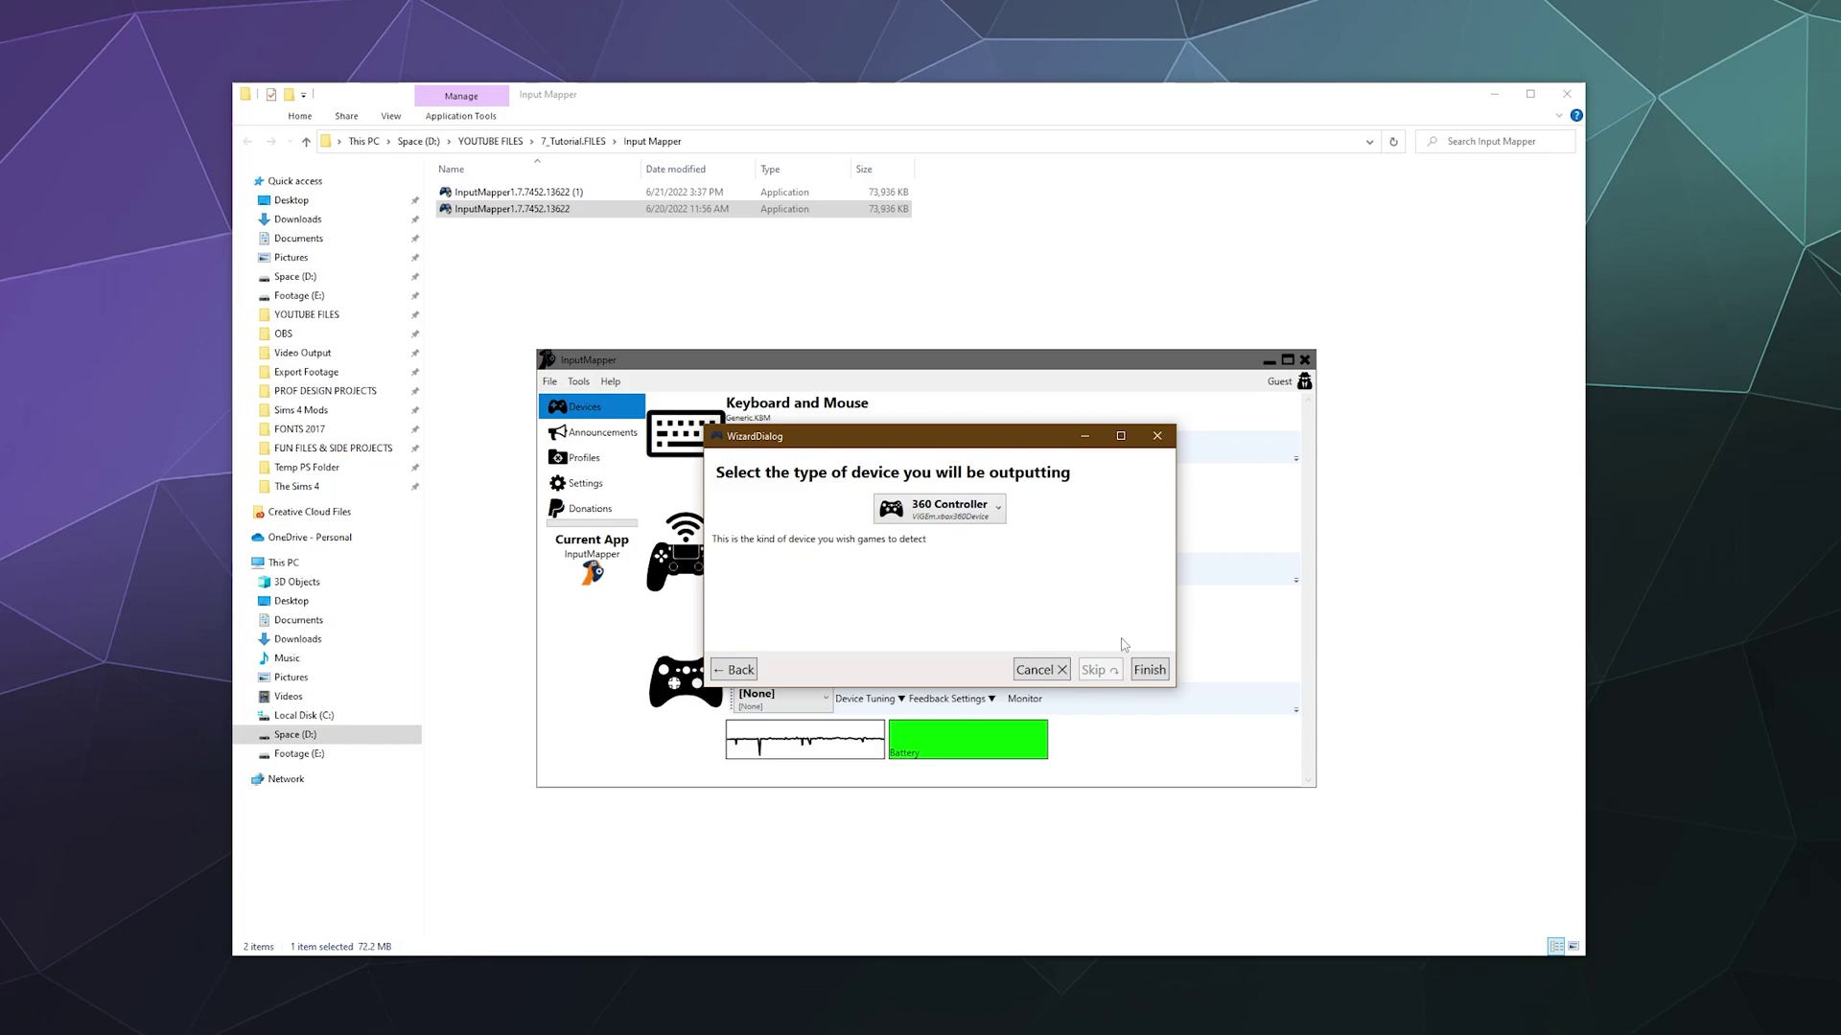
left_click(1146, 670)
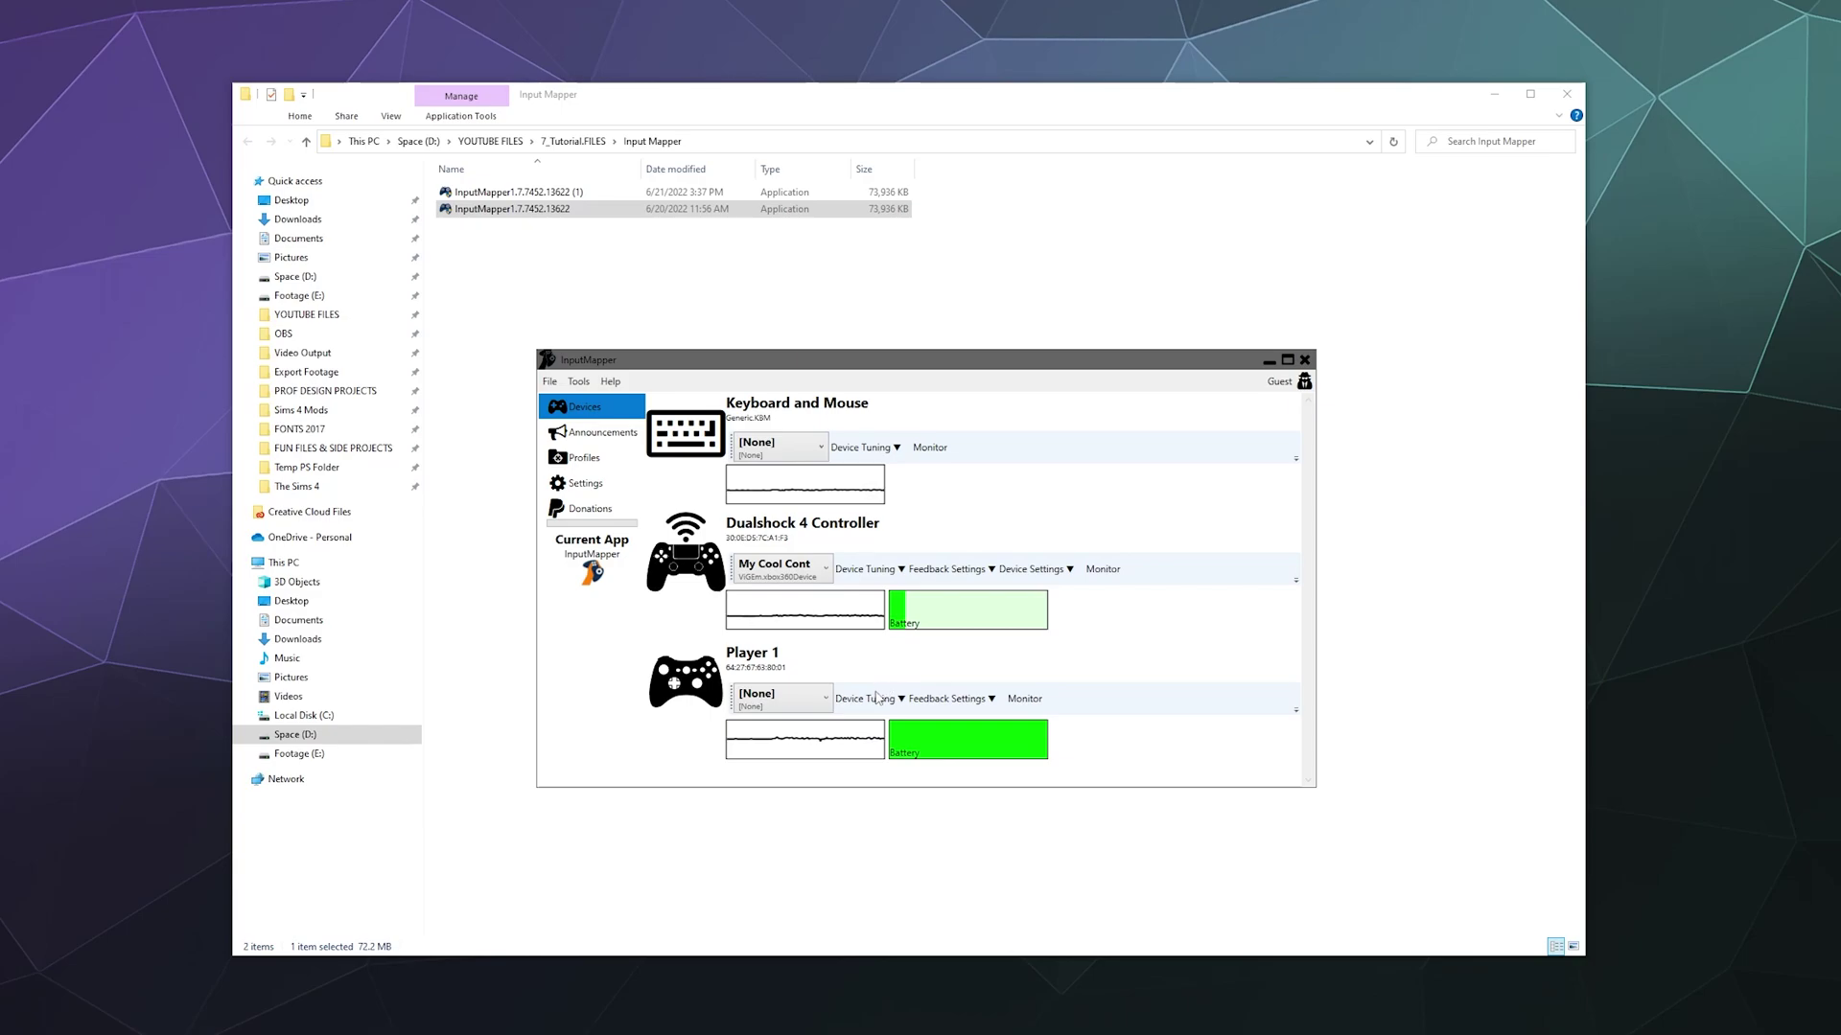
left_click(603, 462)
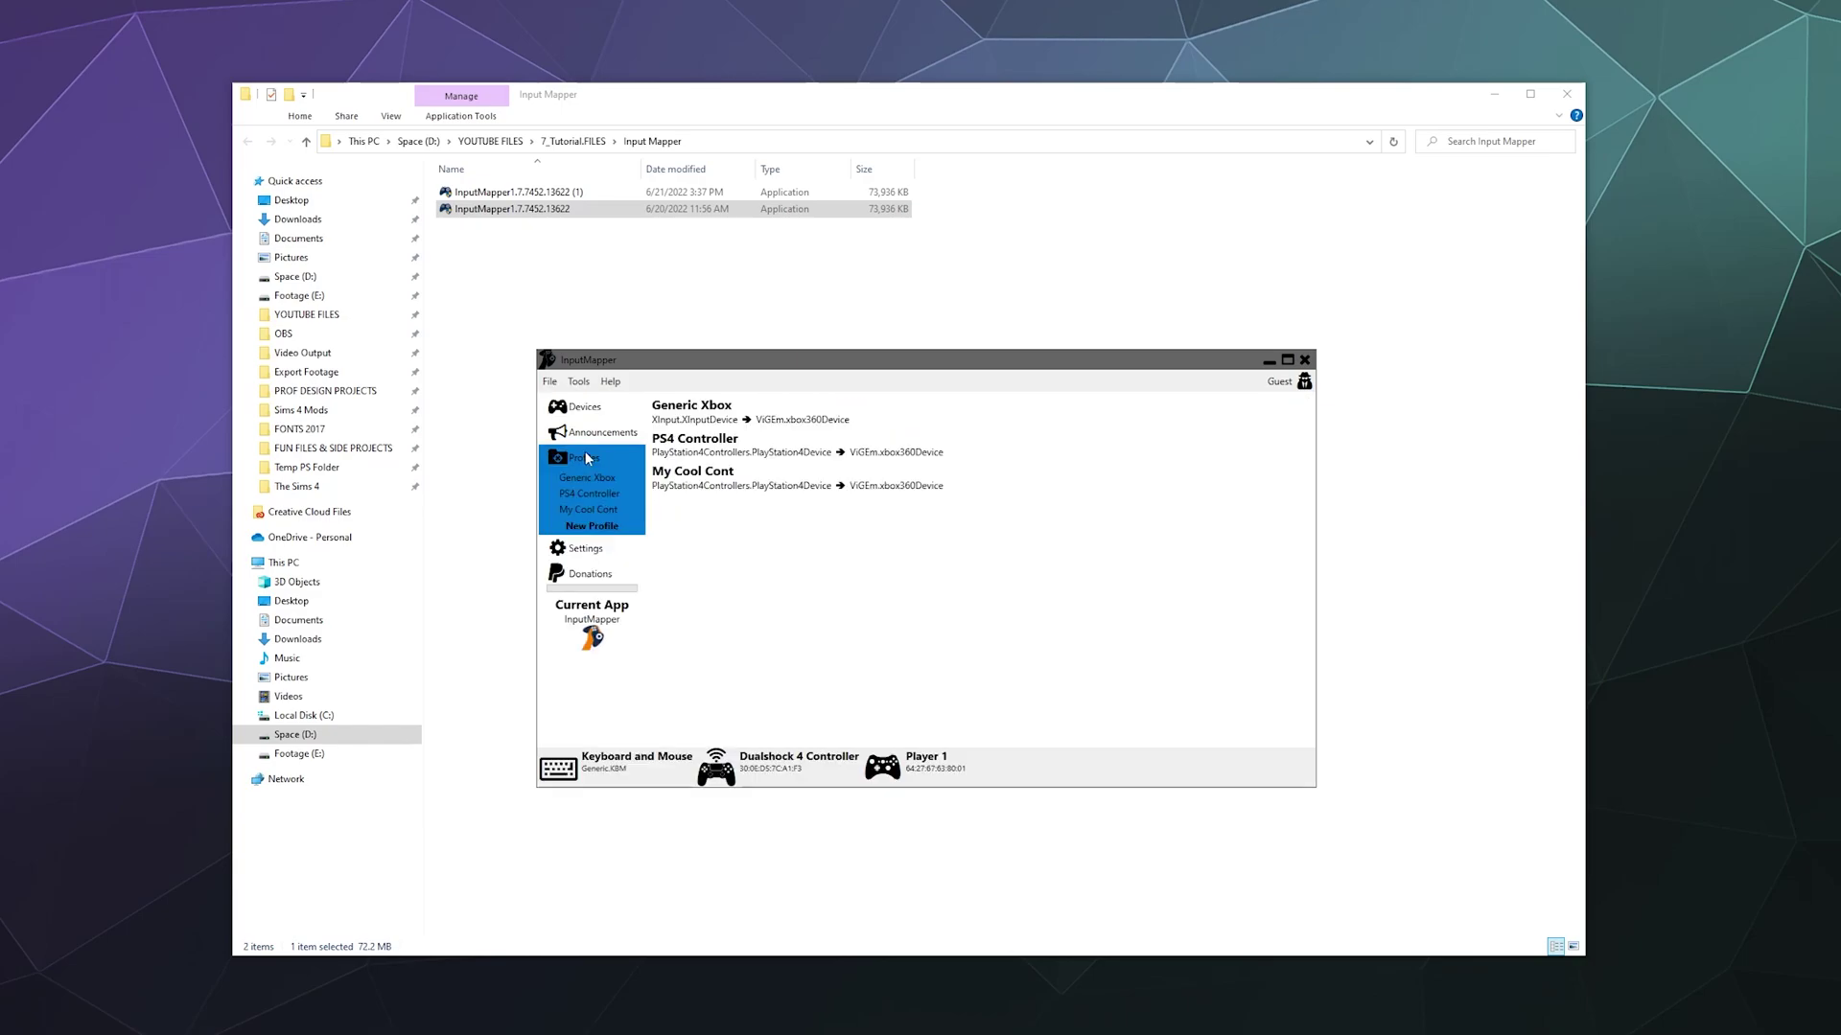
left_click(732, 486)
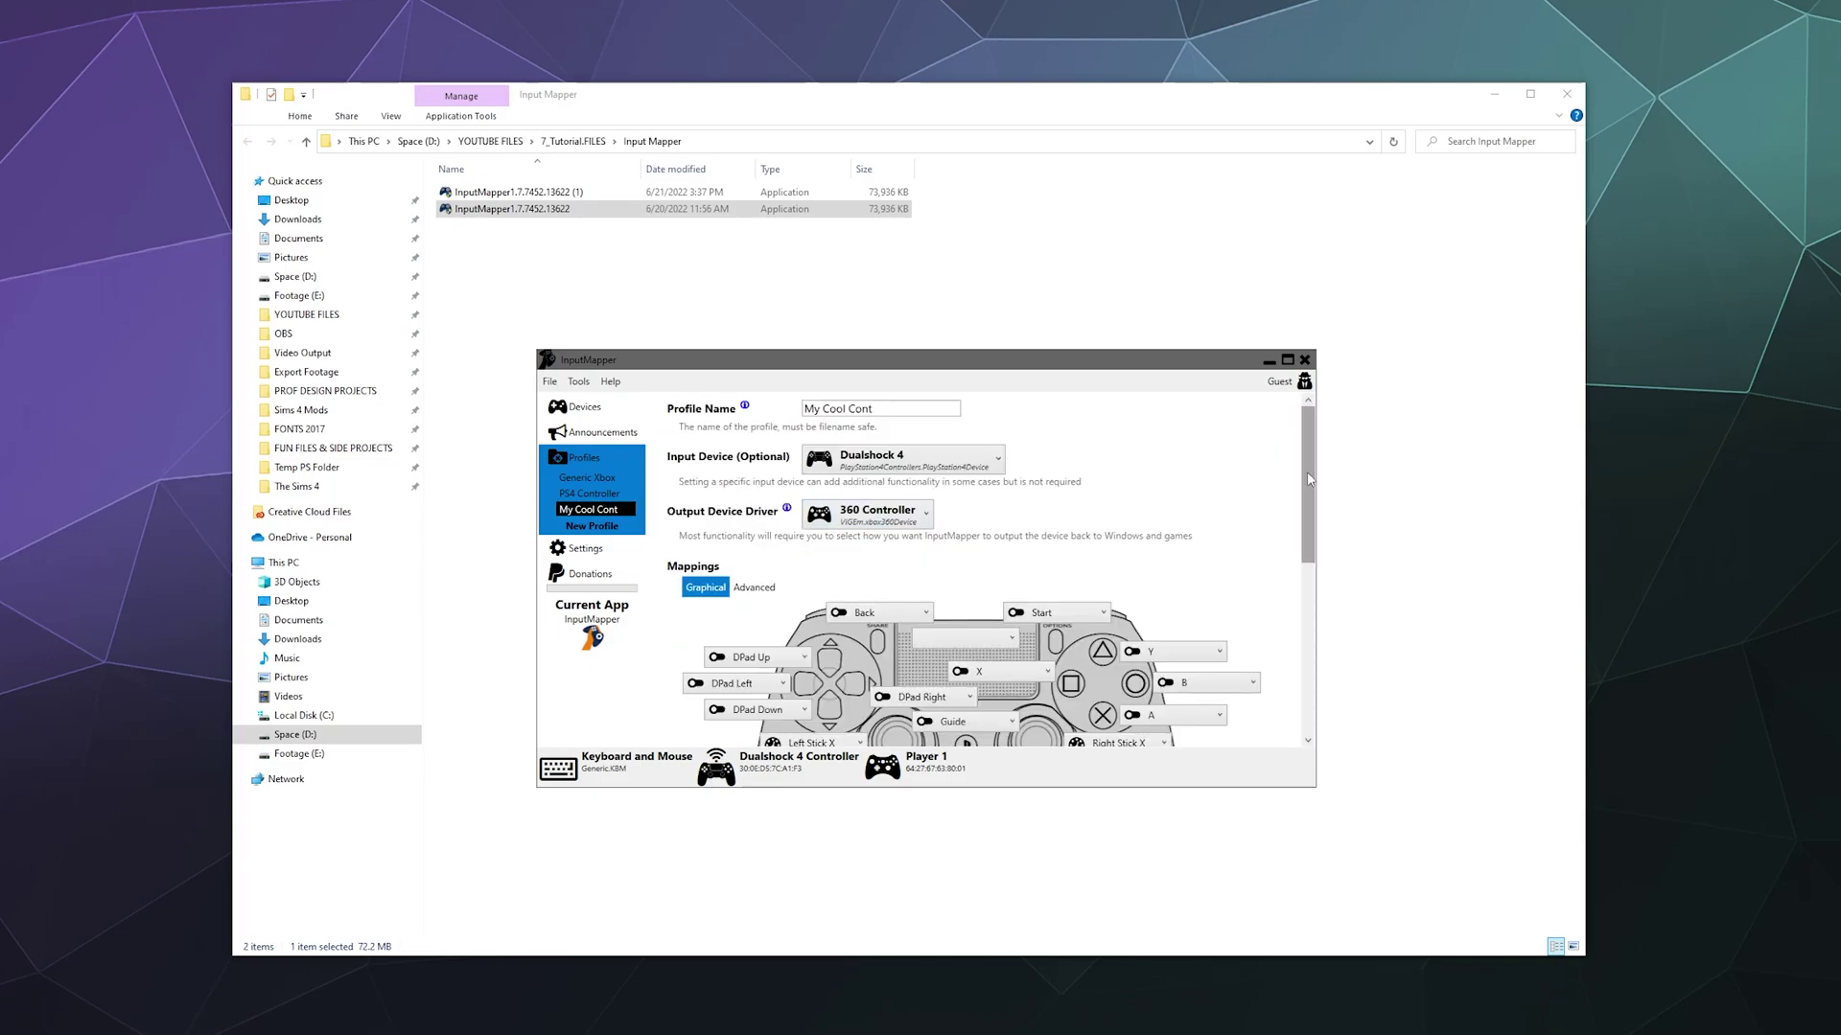
mouse_move(1308, 479)
left_mouse_down()
mouse_move(1296, 614)
mouse_move(1296, 494)
left_mouse_up()
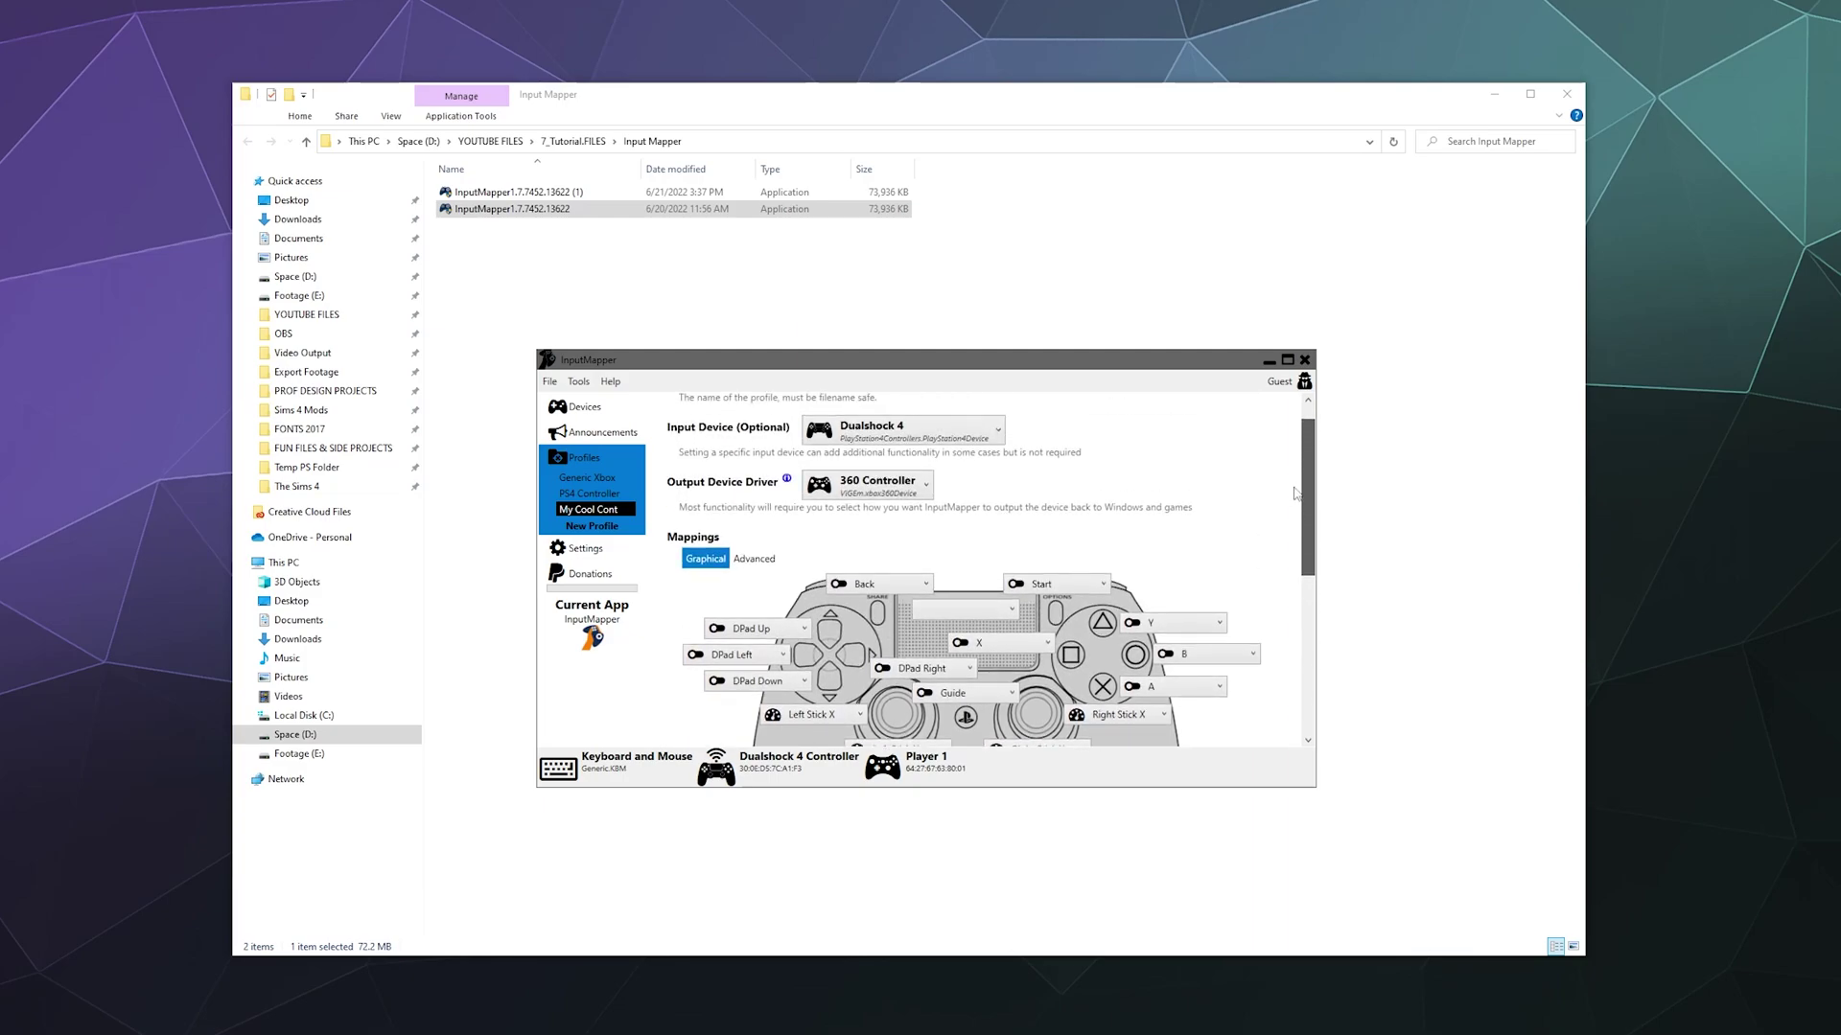
left_click_drag(1294, 494, 1294, 529)
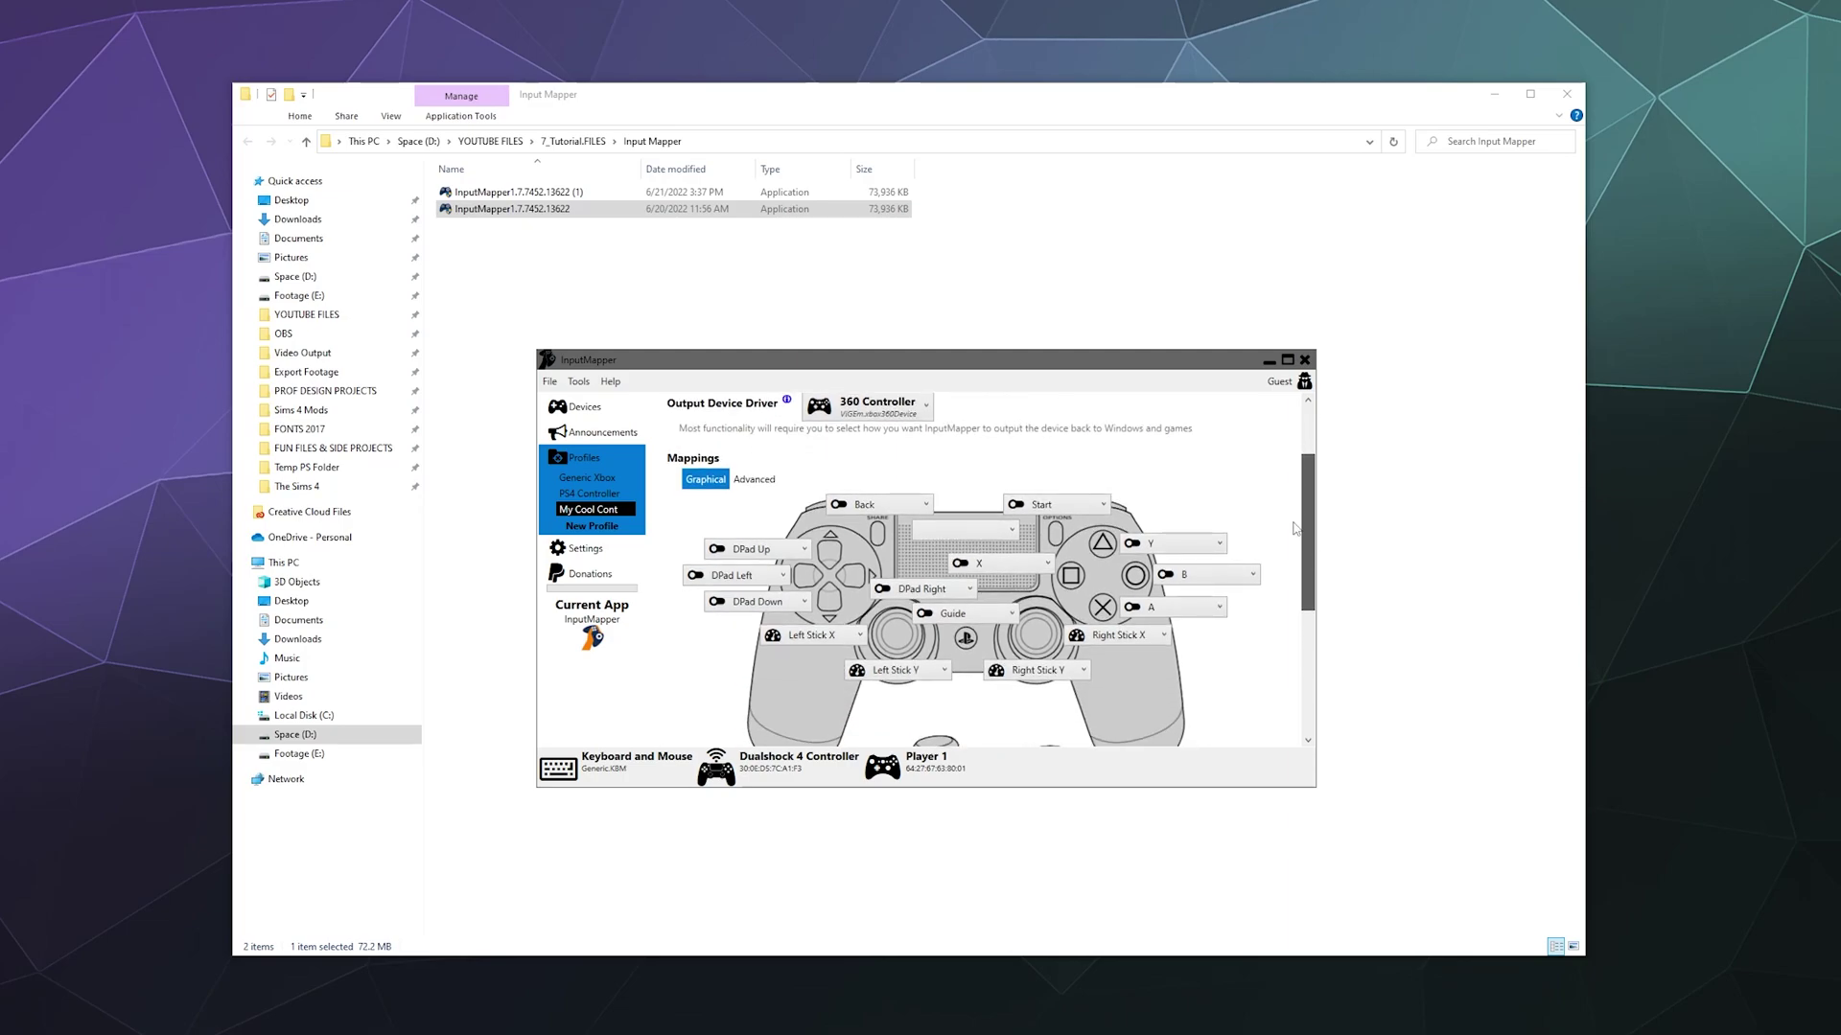
scroll(1294, 529, "down", 5)
scroll(1294, 528, "up", 8)
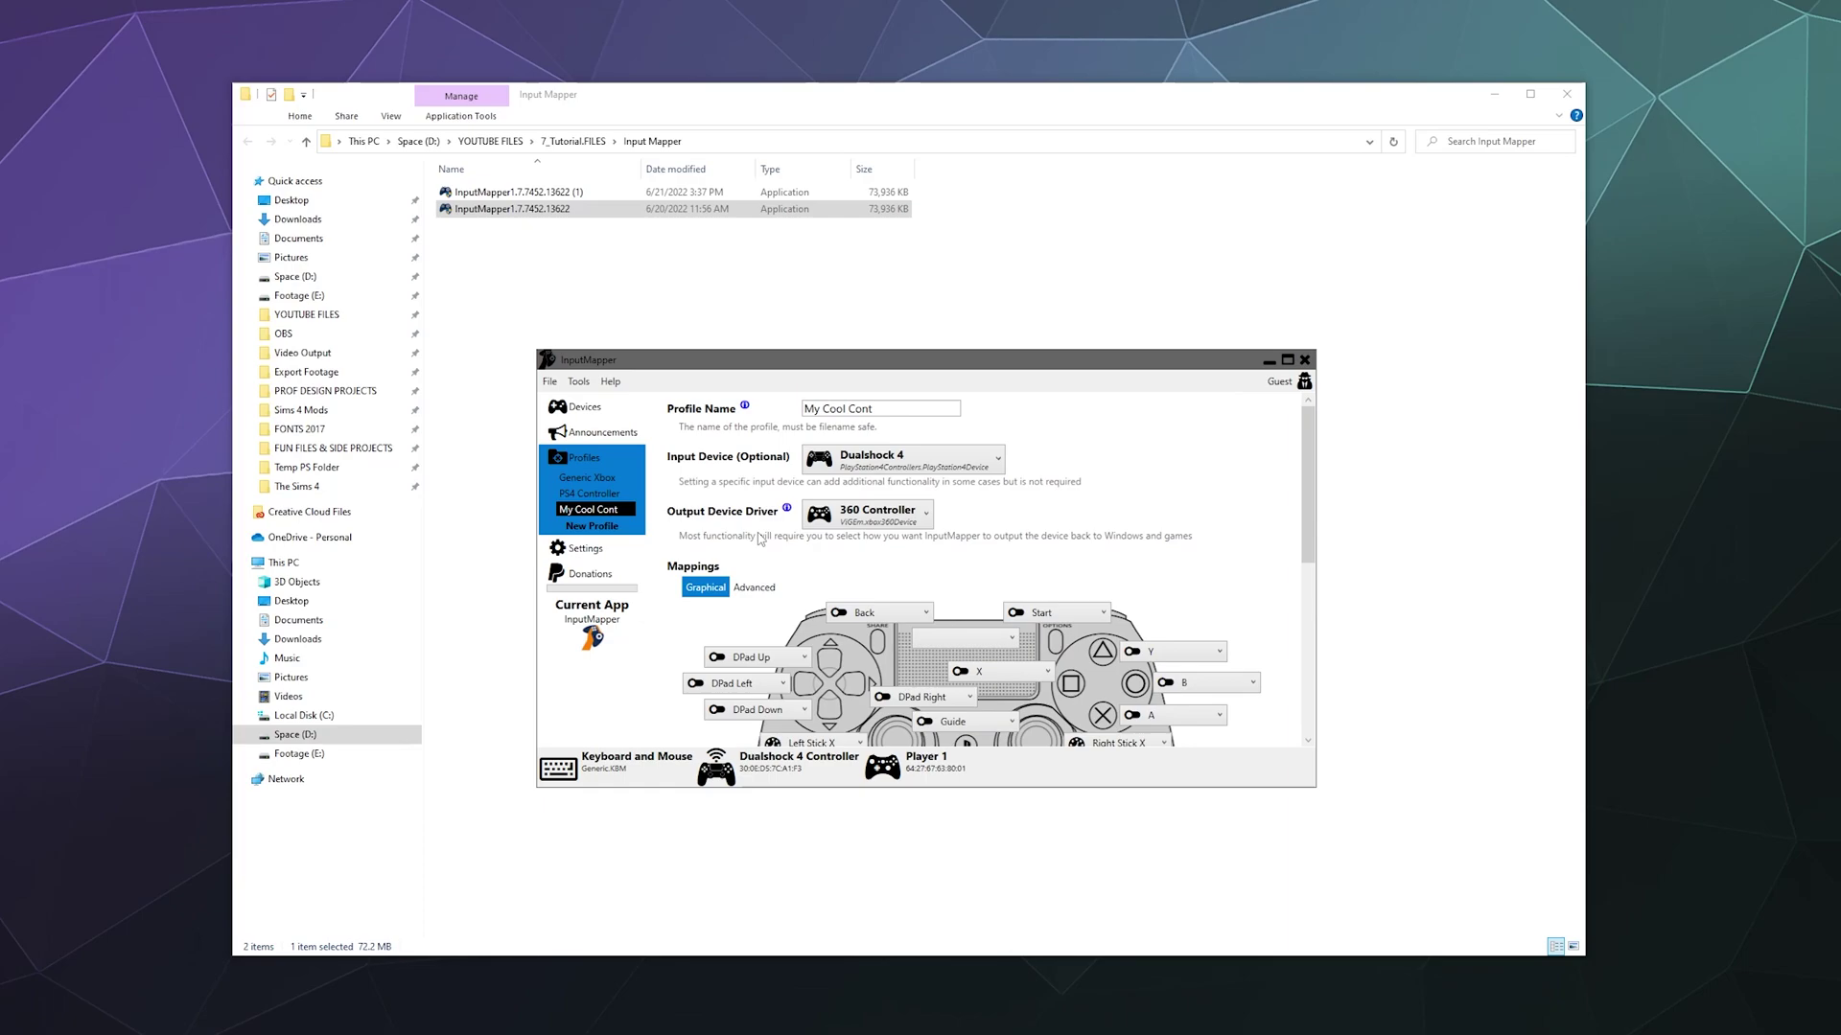
left_click(581, 409)
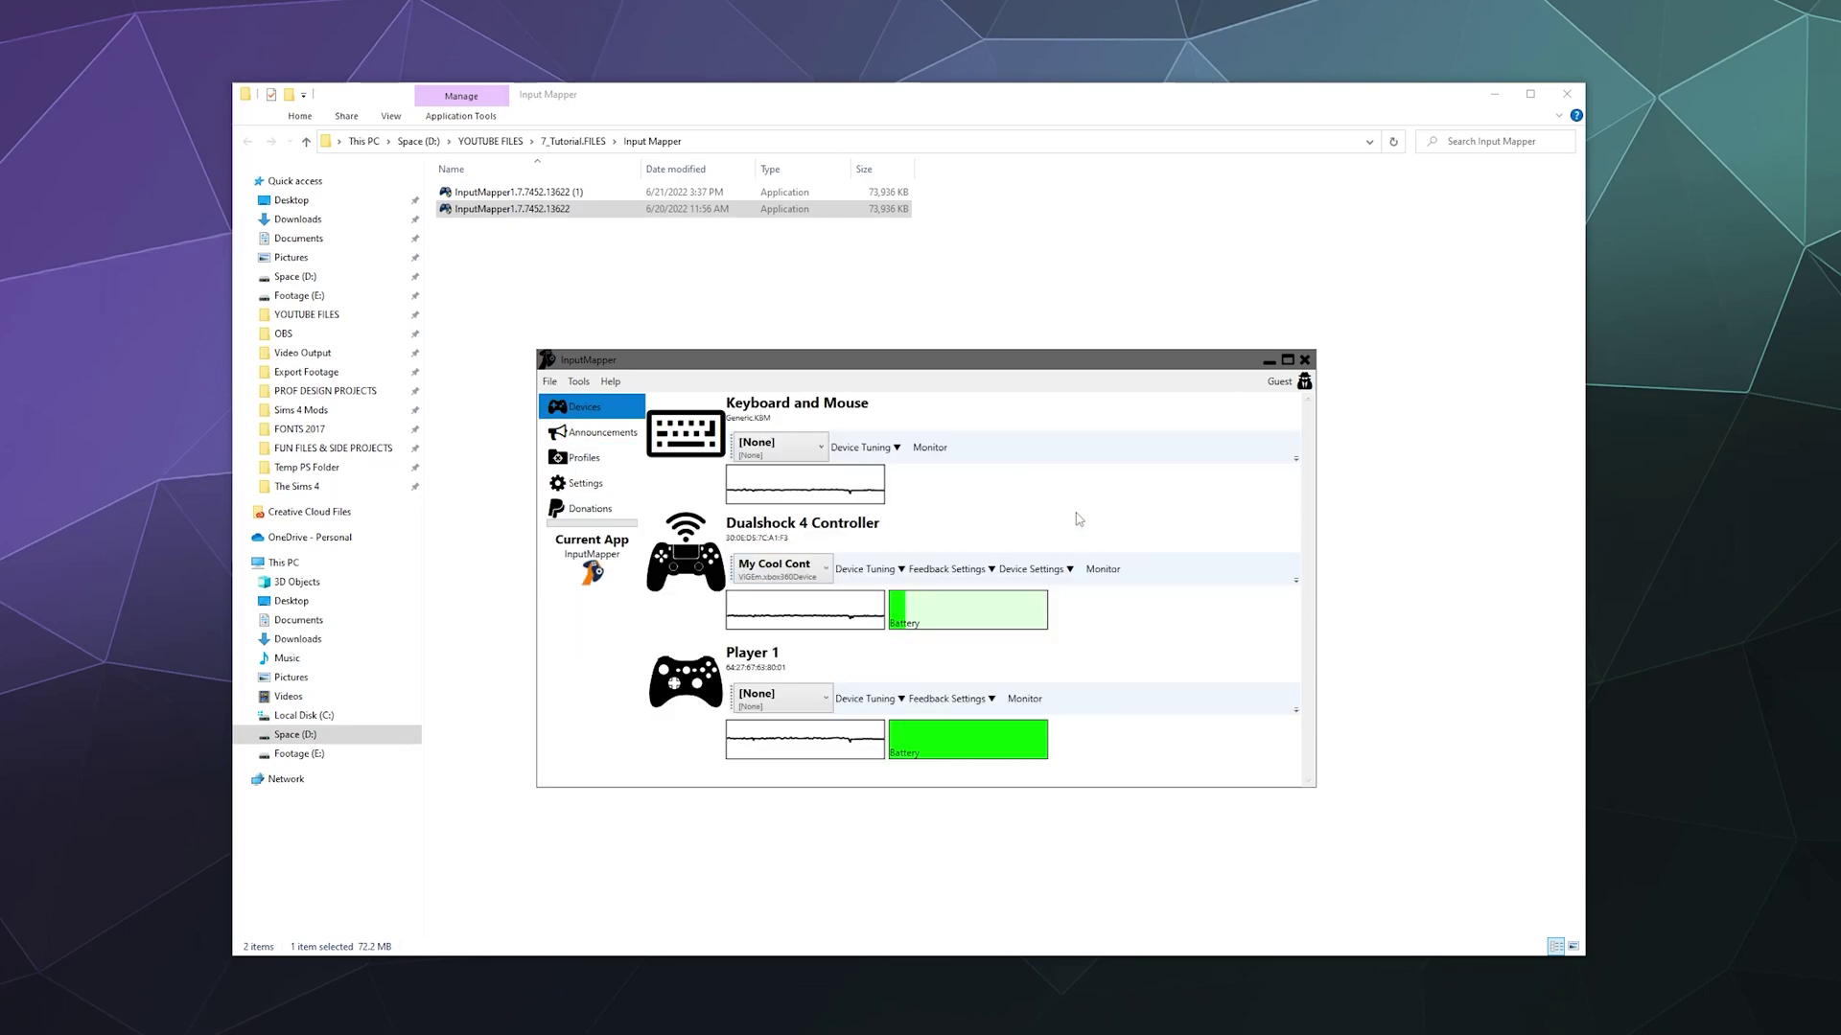